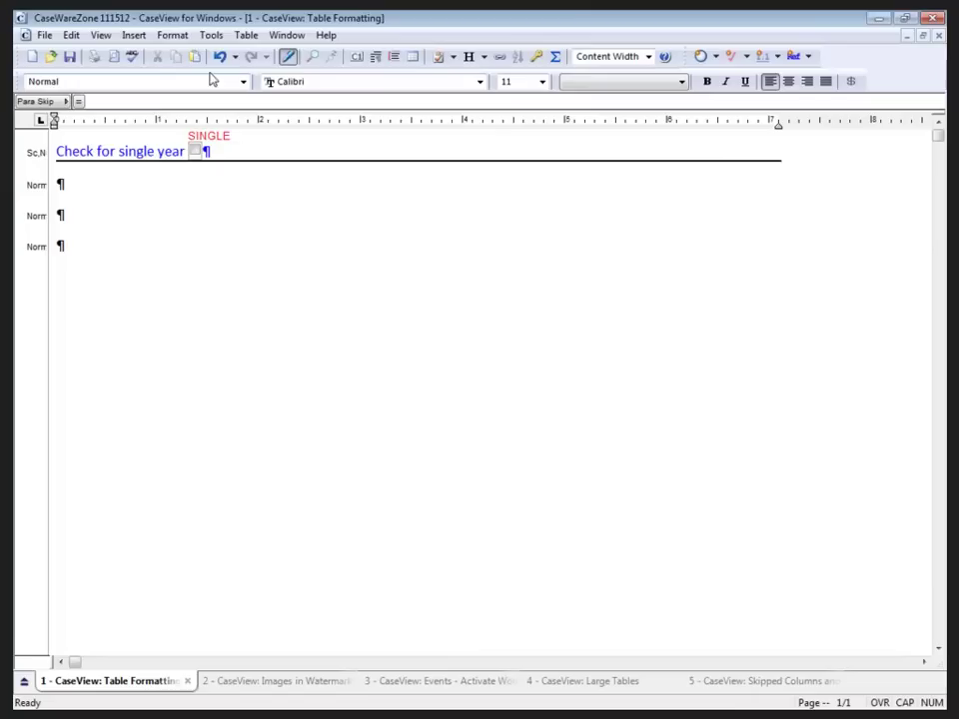
Step: Start a new table with identifier CA1 and four columns
left_click(246, 35)
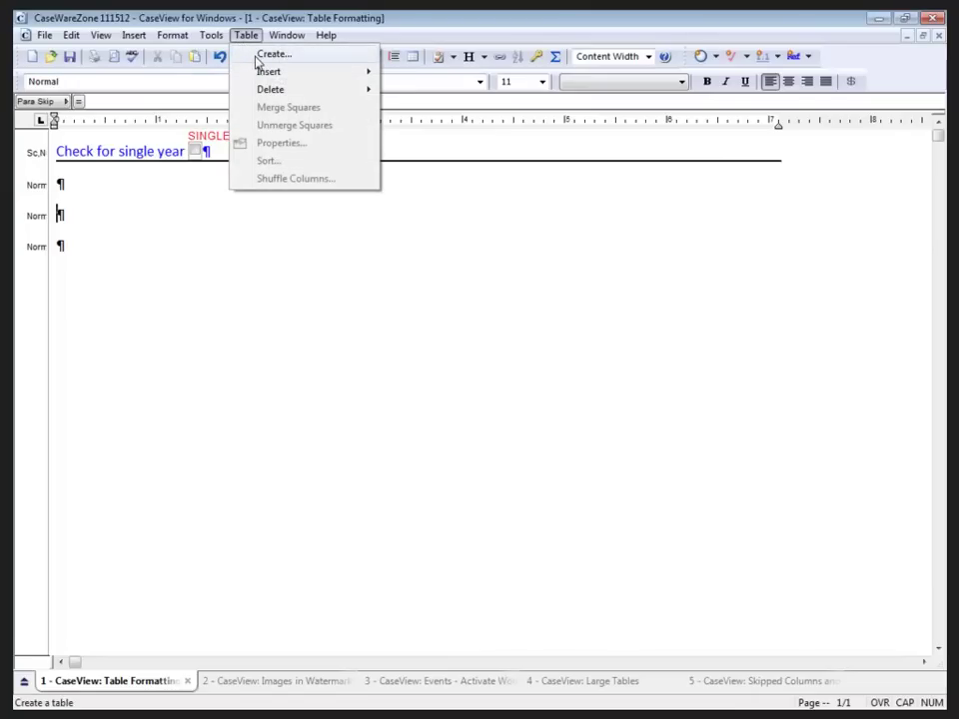
left_click(255, 54)
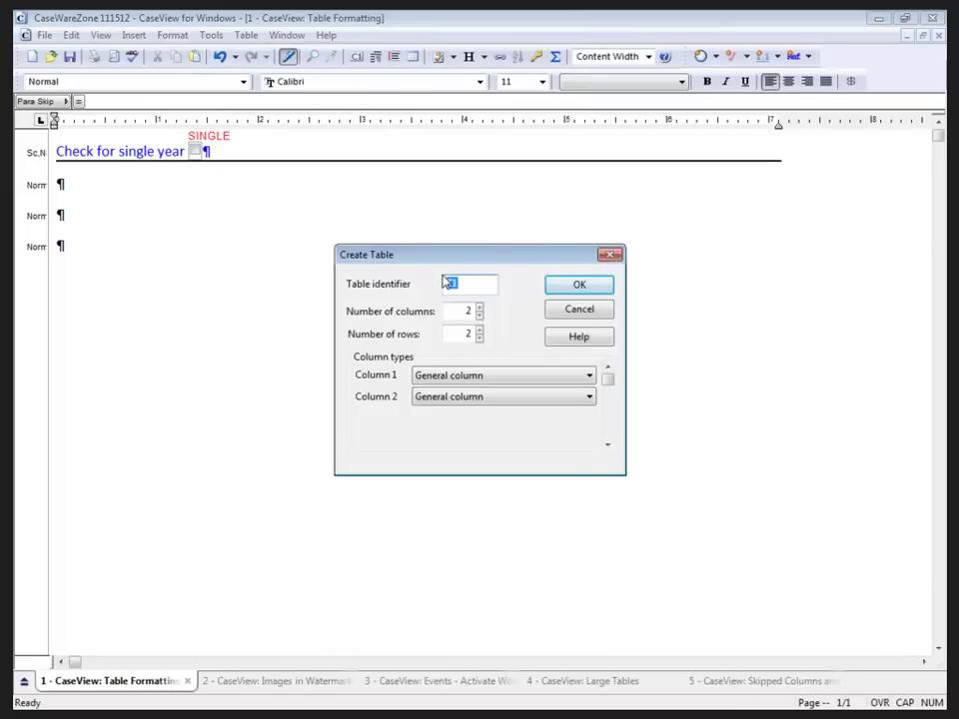
type("CA1")
left_click(480, 309)
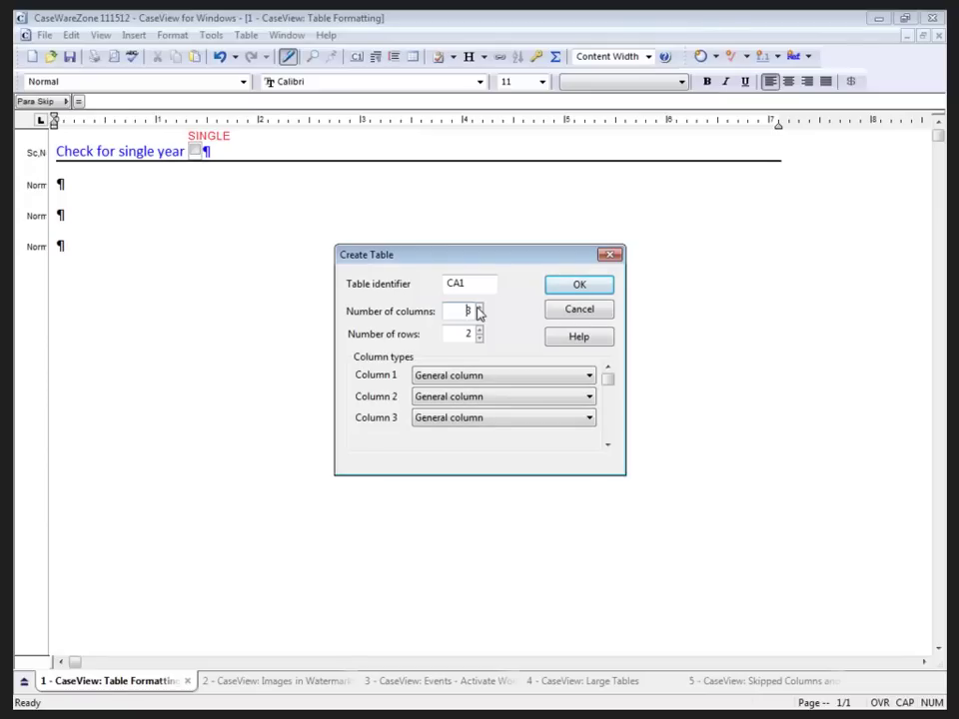
left_click(479, 309)
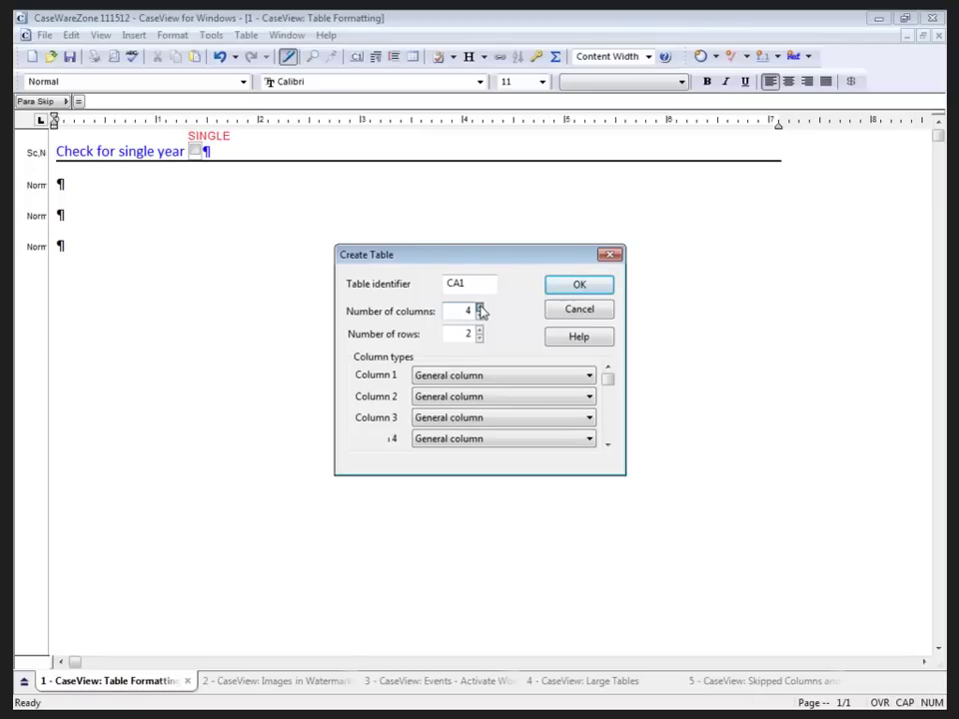
Step: Set the column types to Column width alpha, Variable width alpha, Numeric and Numeric
left_click(479, 376)
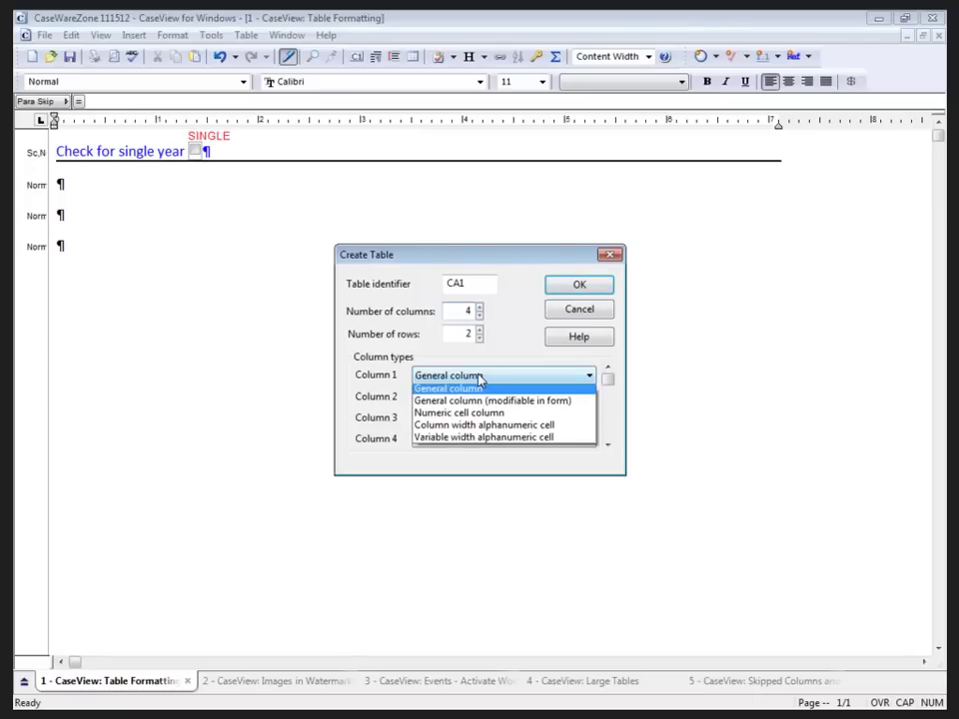
left_click(486, 429)
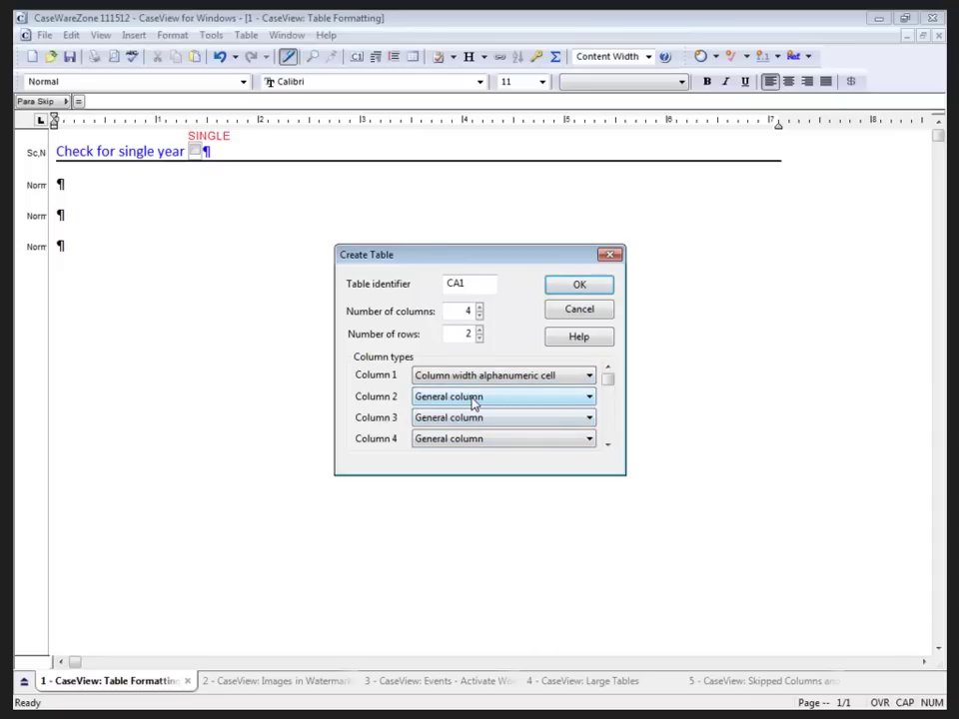
left_click(476, 398)
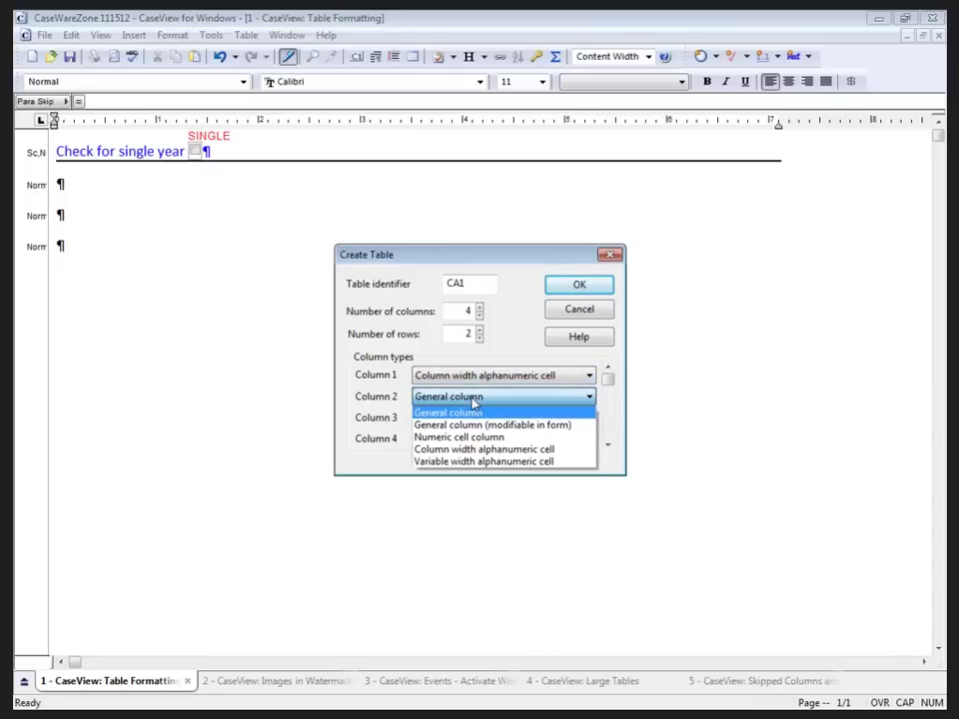
left_click(481, 462)
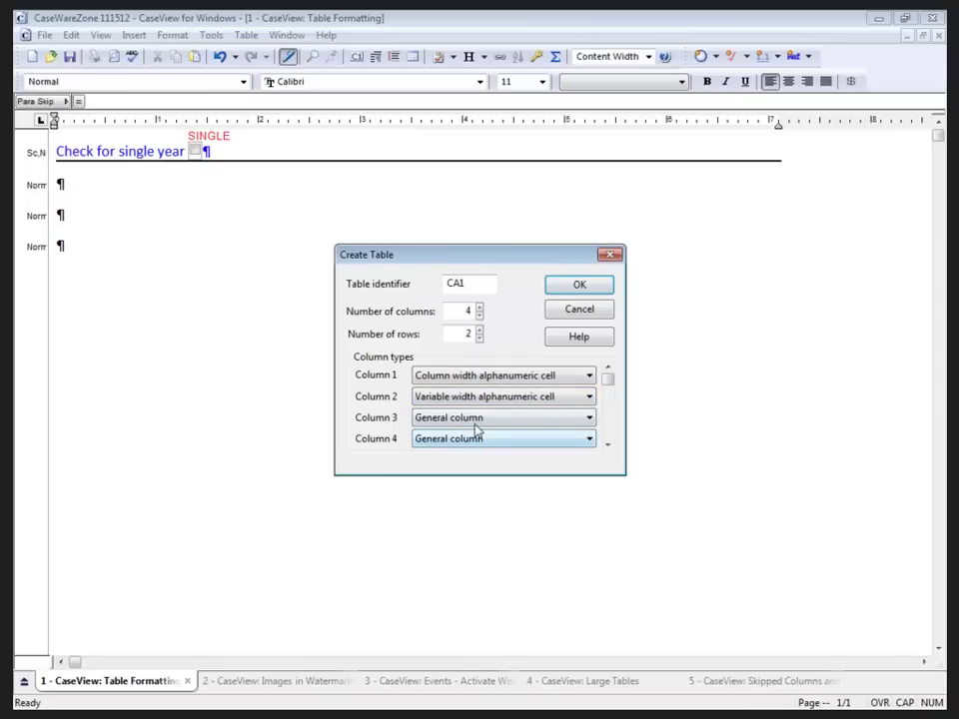
left_click(475, 424)
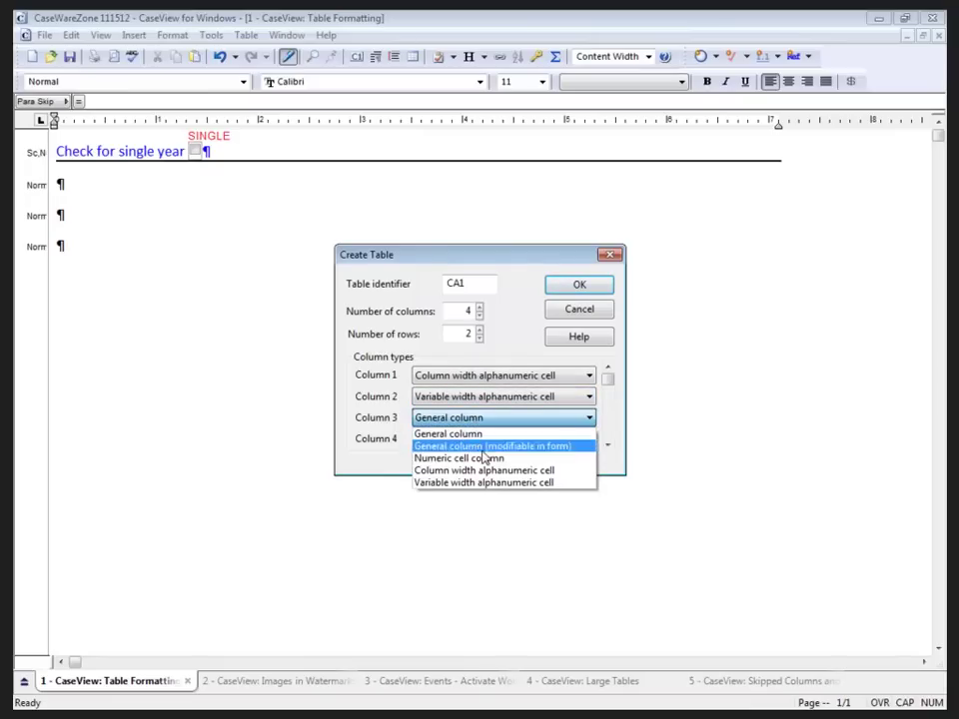
left_click(484, 456)
left_click(481, 443)
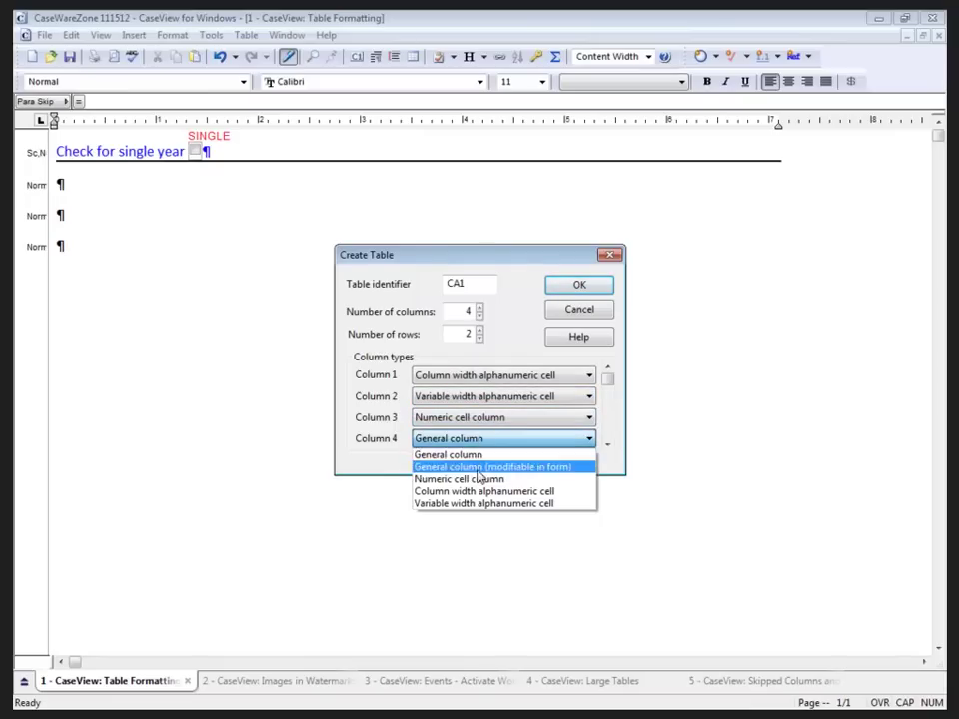
left_click(430, 481)
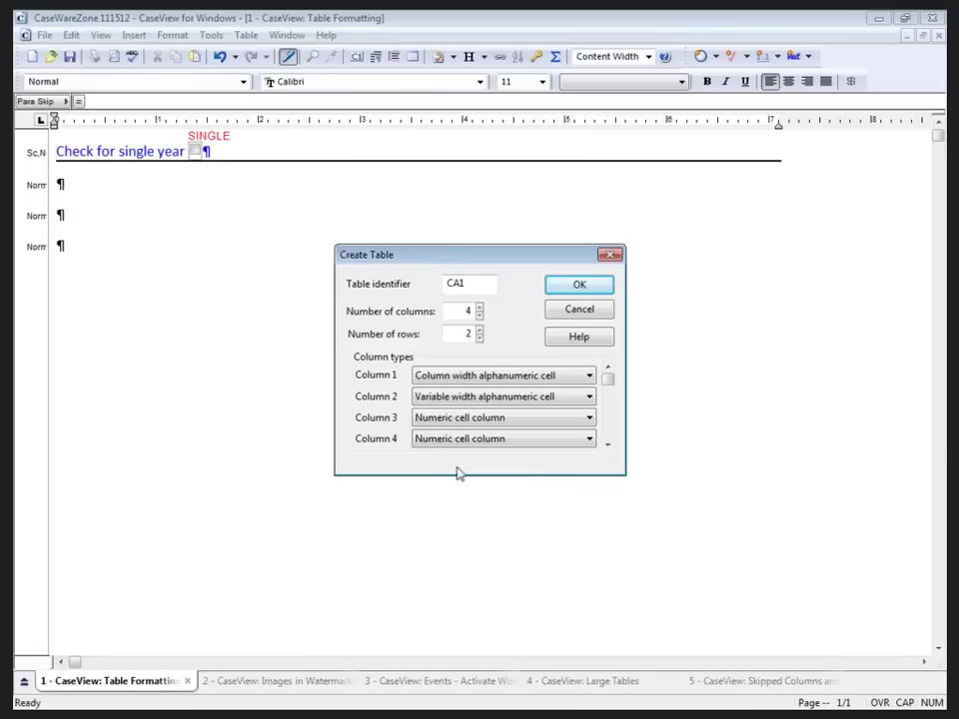
Step: Raise the table to 5 rows and create CA1 in the document
left_click(480, 332)
left_click(479, 332)
left_click(479, 332)
left_click(576, 289)
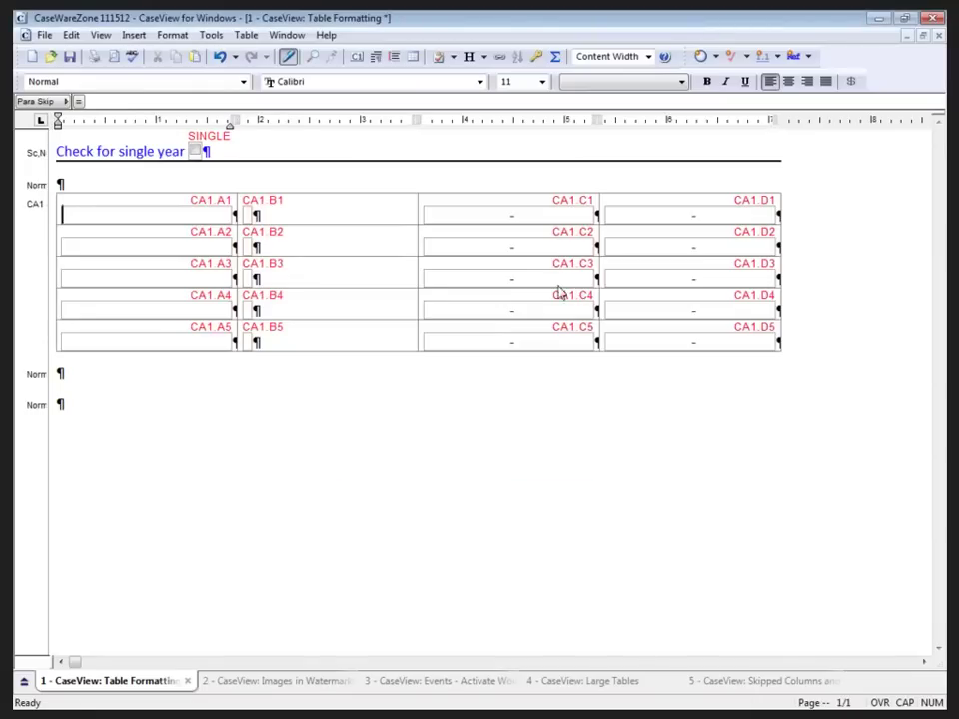
Step: In CA1's Table Properties, turn off Auto fit all columns and narrow columns C and D to 1.10"
left_click(343, 253)
left_click(246, 35)
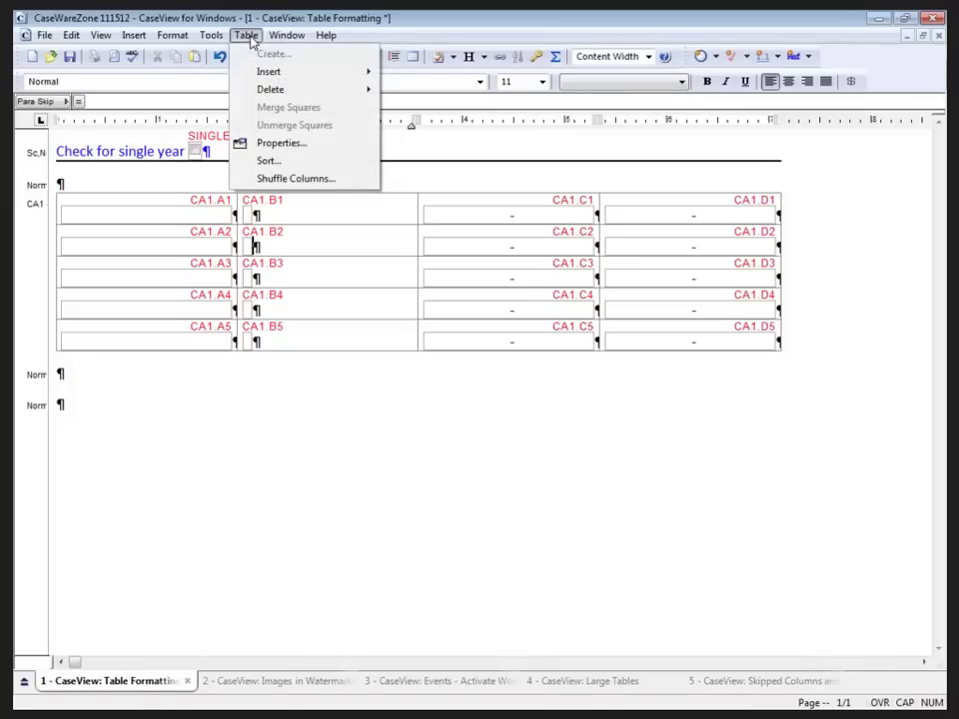
left_click(278, 146)
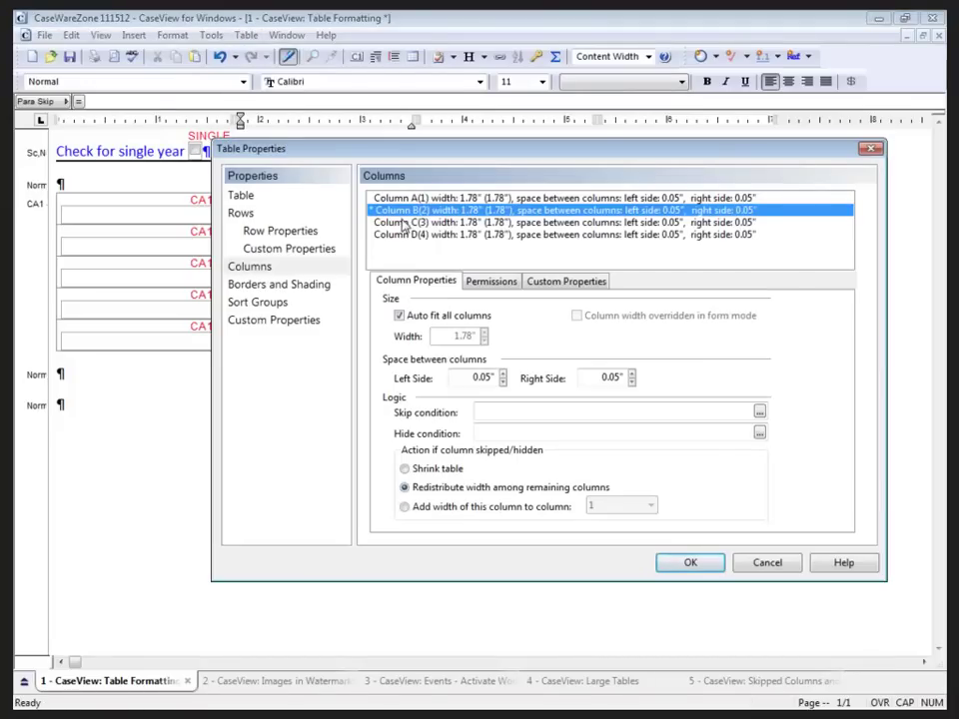
left_click_drag(406, 222, 406, 235)
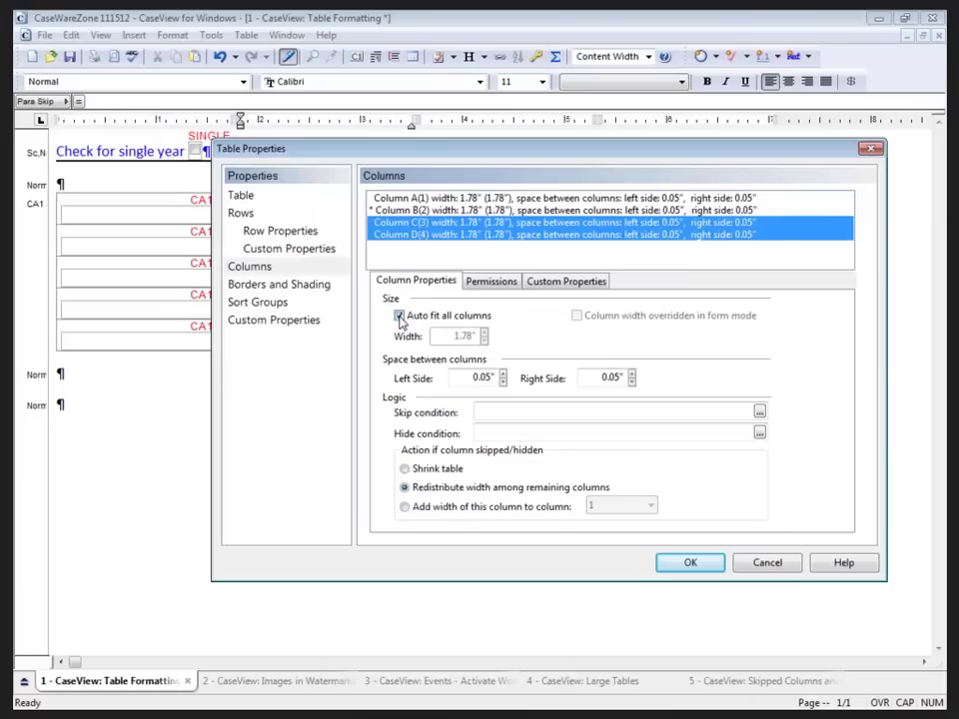
left_click(399, 316)
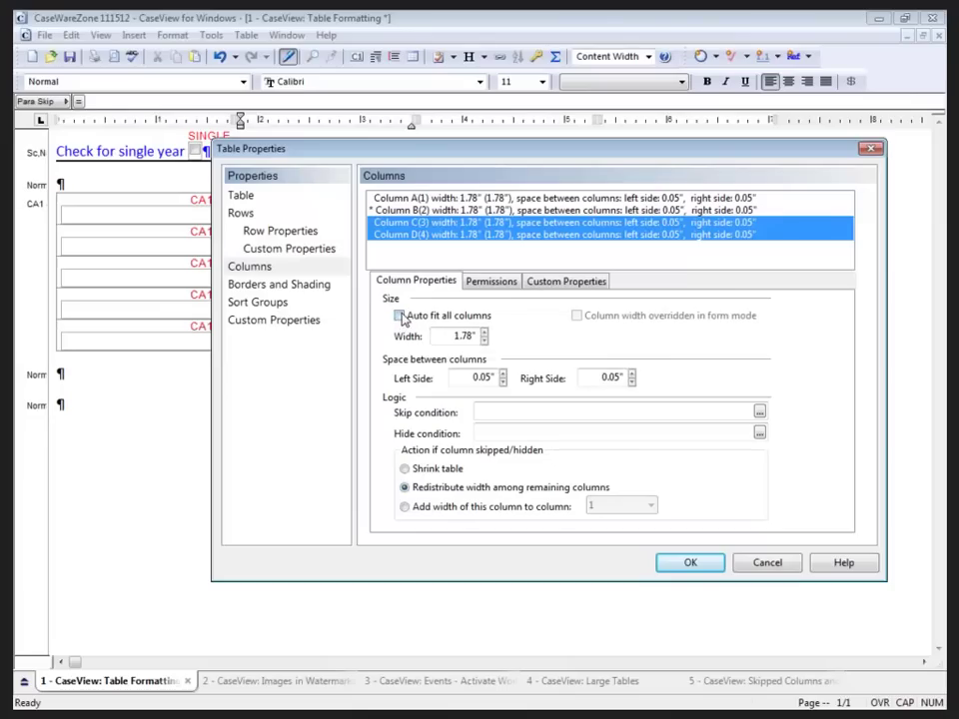
left_click(484, 339)
left_click(483, 339)
left_click(484, 339)
left_click(483, 340)
left_click(484, 339)
left_click(484, 339)
left_click(483, 339)
Step: Set column B's width to 4.9"
left_click(685, 210)
key("Tab")
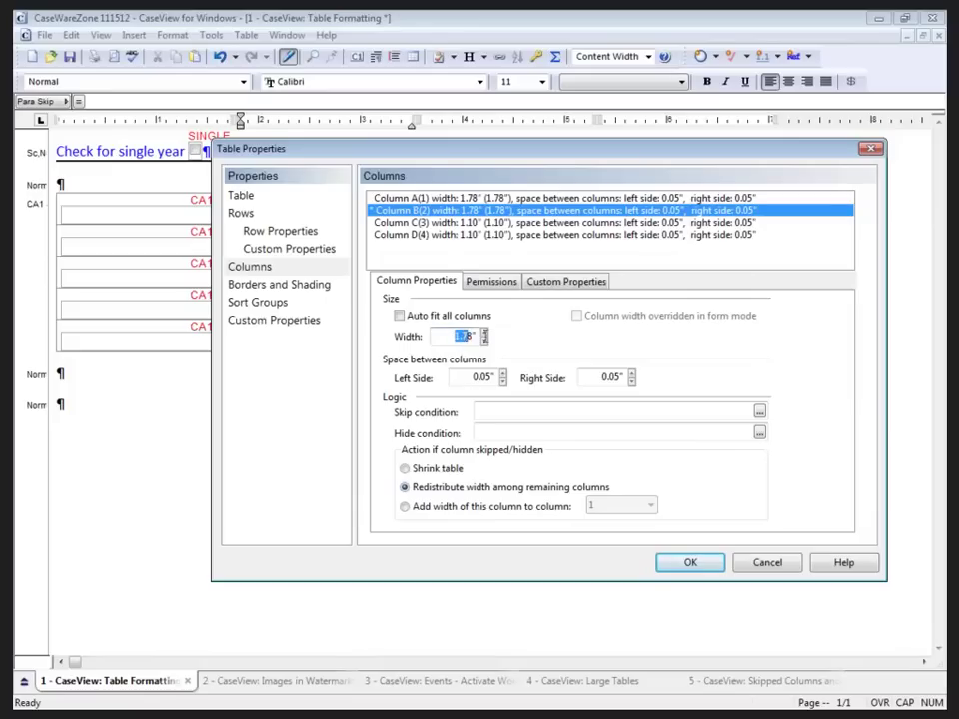
type("4.9")
Step: Give column A a 1.00" width, skip condition 1, hide condition gethide()=2, and Shrink table
left_click(463, 199)
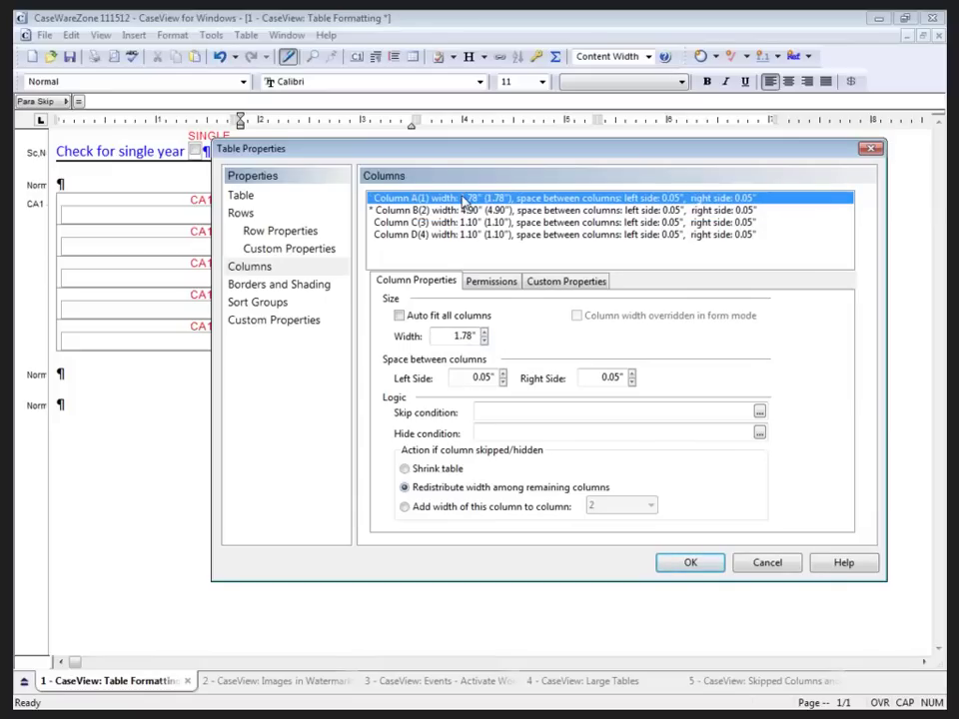
left_click(484, 342)
left_click(484, 342)
left_click(485, 342)
left_click(517, 412)
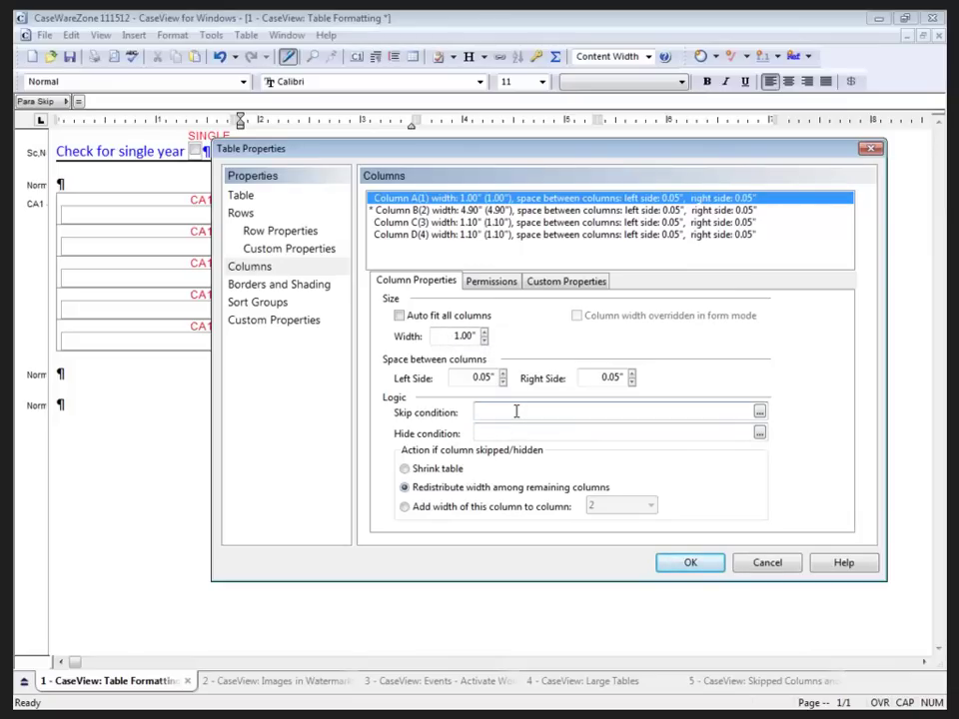
type("1")
left_click(515, 433)
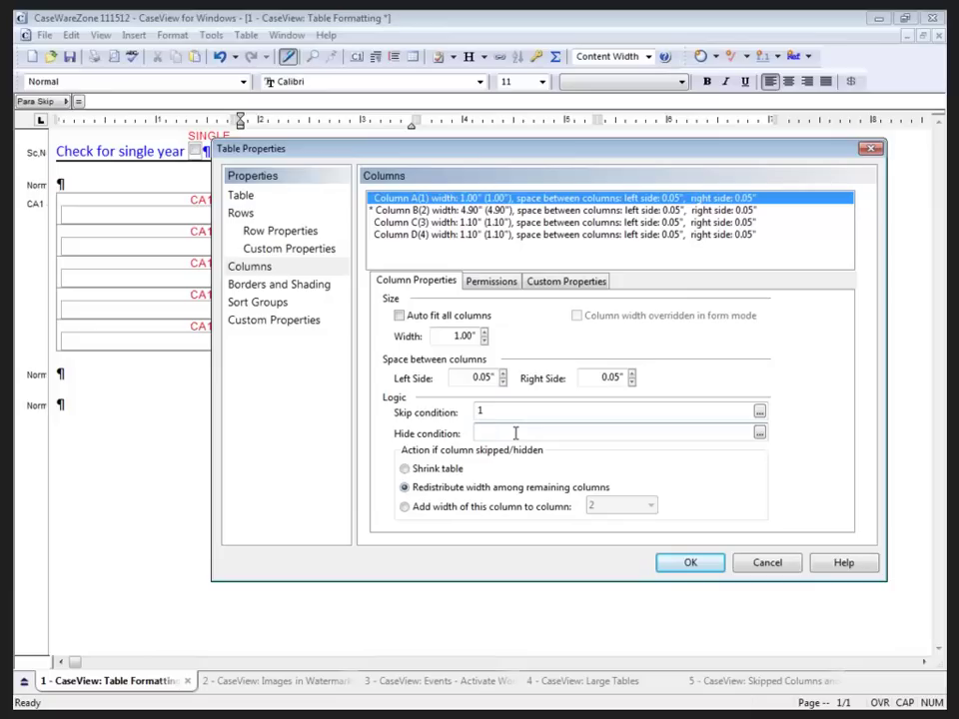
type("gethide")
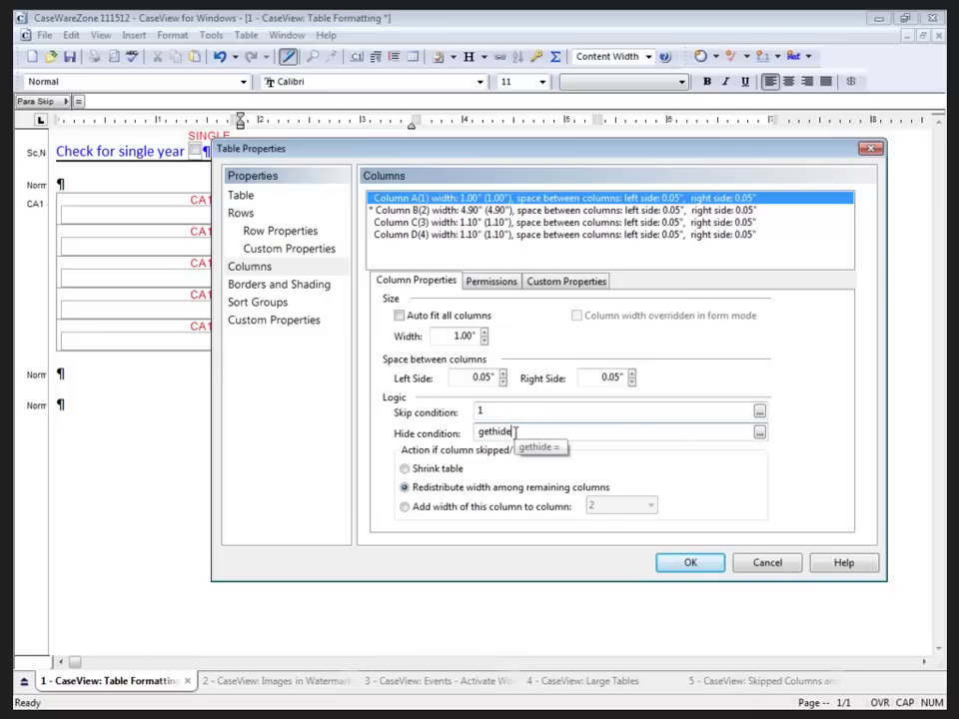
type("()")
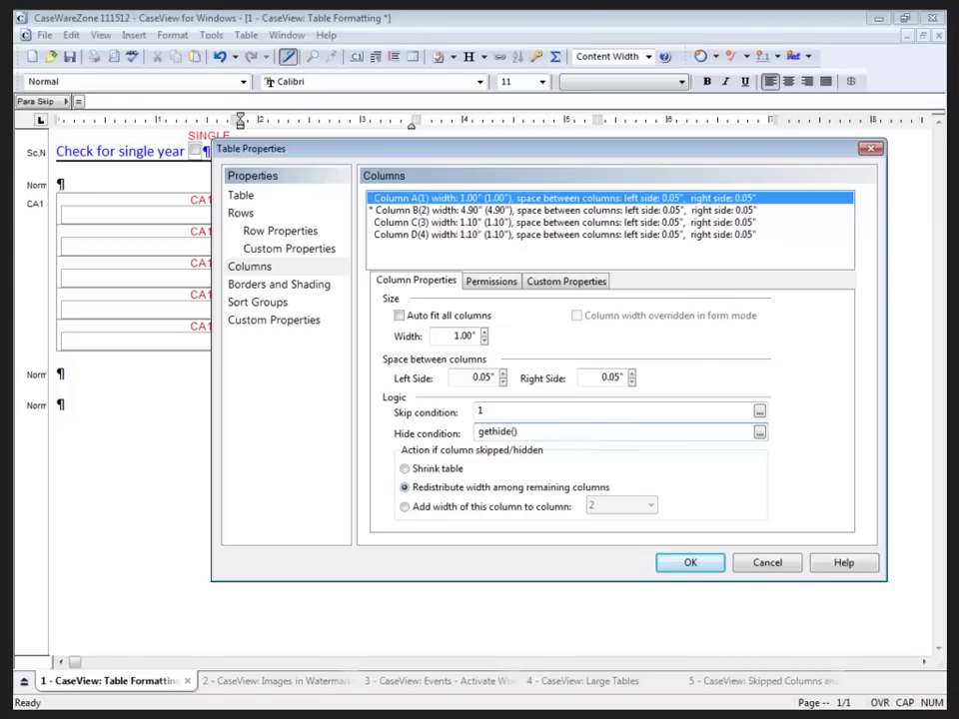
type("=2")
left_click(405, 469)
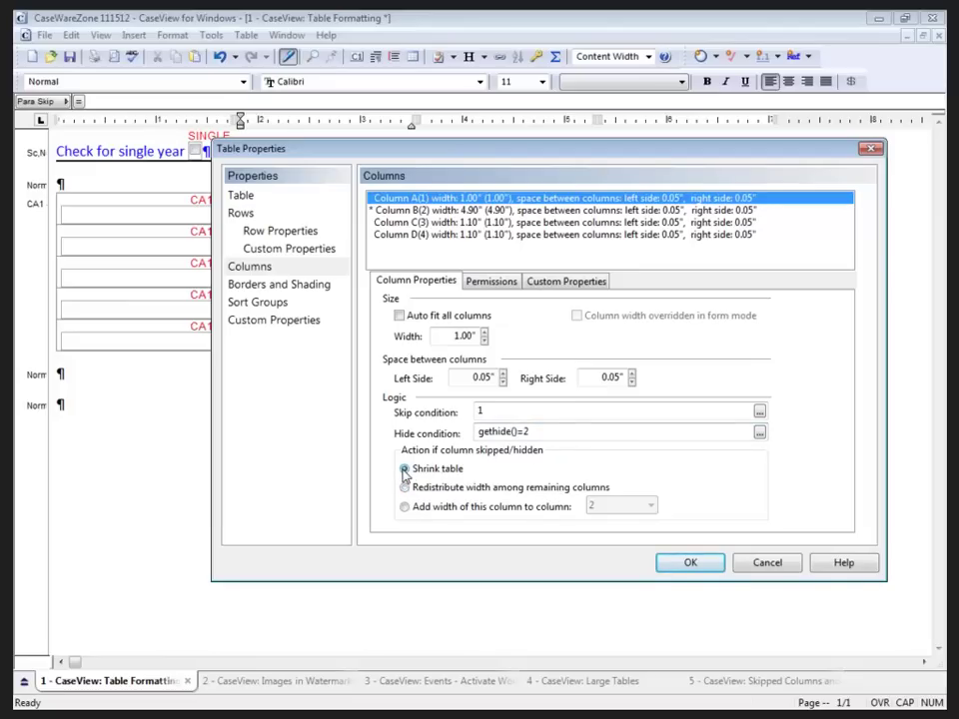
Step: Give column D the skip condition single=1
left_click(430, 211)
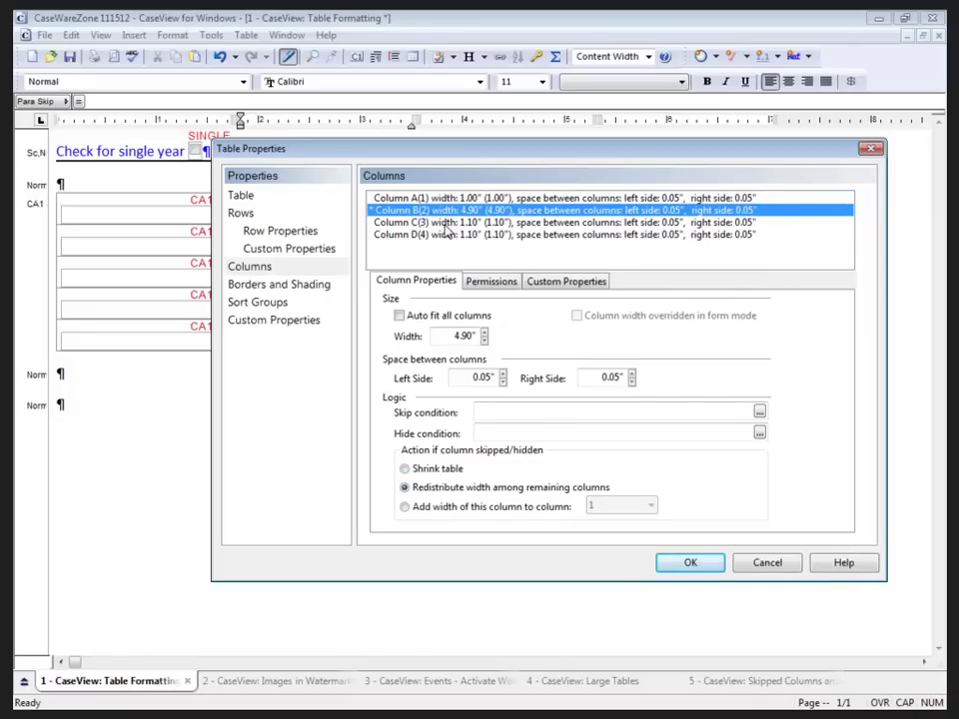
left_click(446, 225)
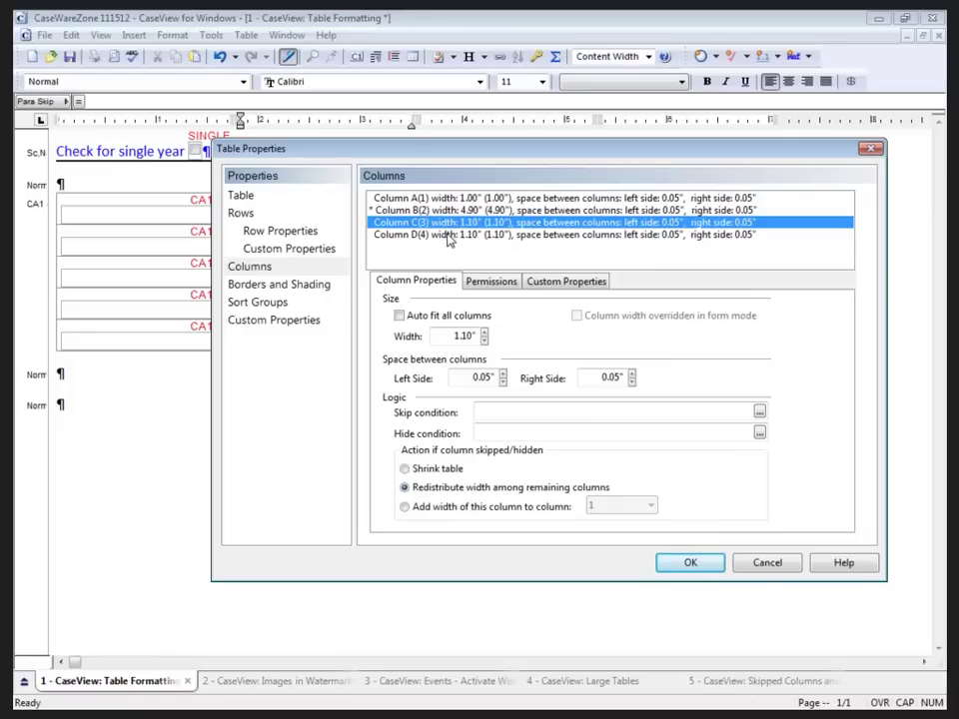
left_click(448, 235)
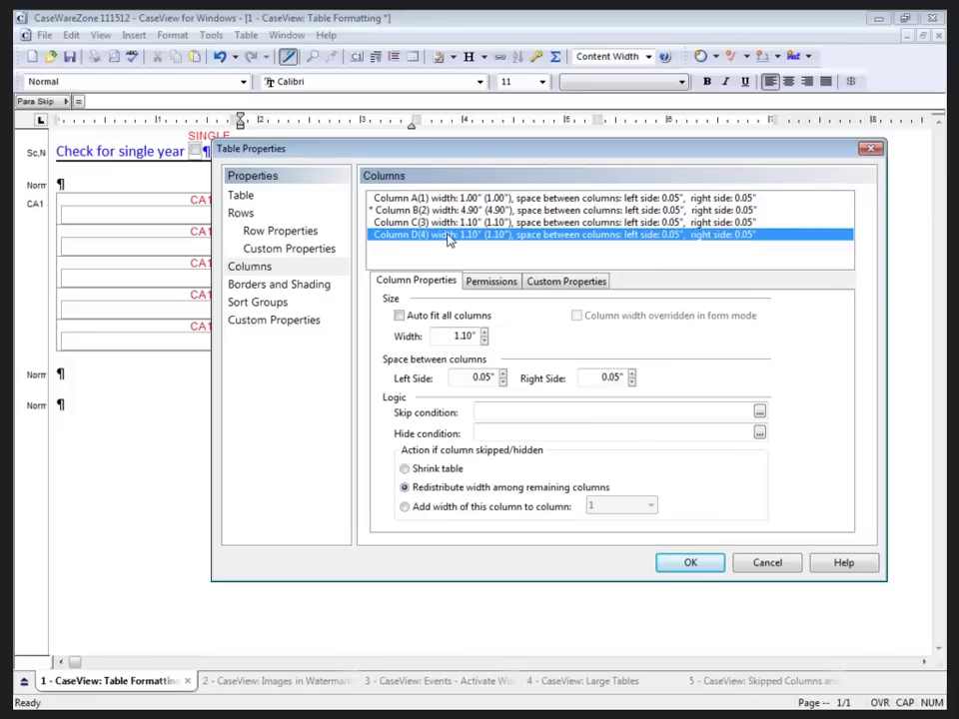
left_click_drag(479, 159, 449, 180)
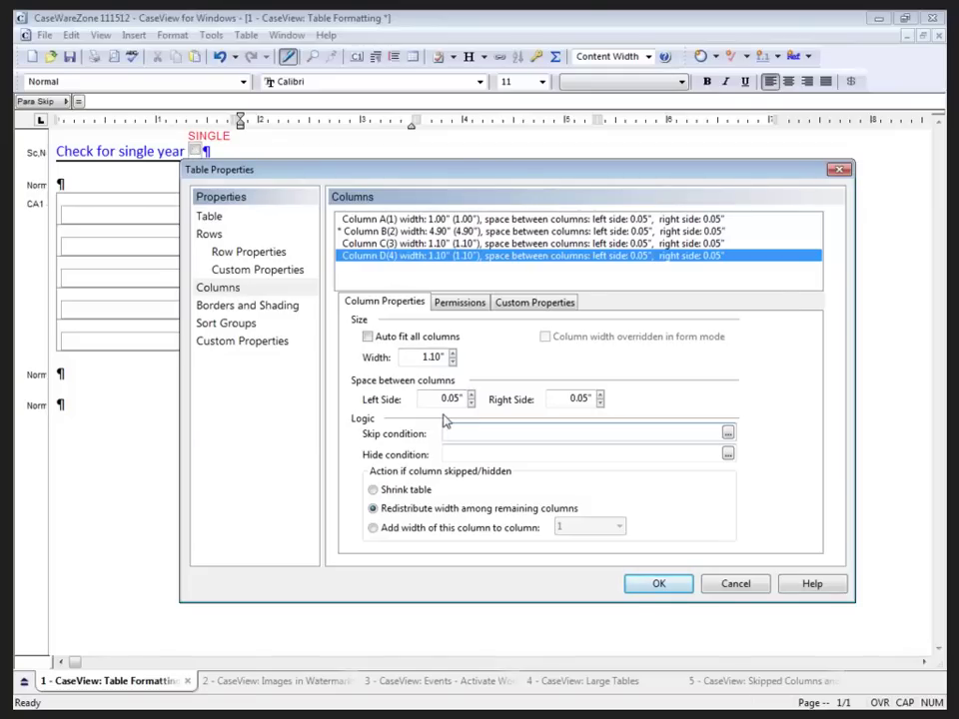
left_click(447, 432)
type("single=1")
Step: Set column D's hide condition to single=1&gethide()=2 and add its width to column 2
key("shift+Home")
key("ctrl+c")
left_click(484, 454)
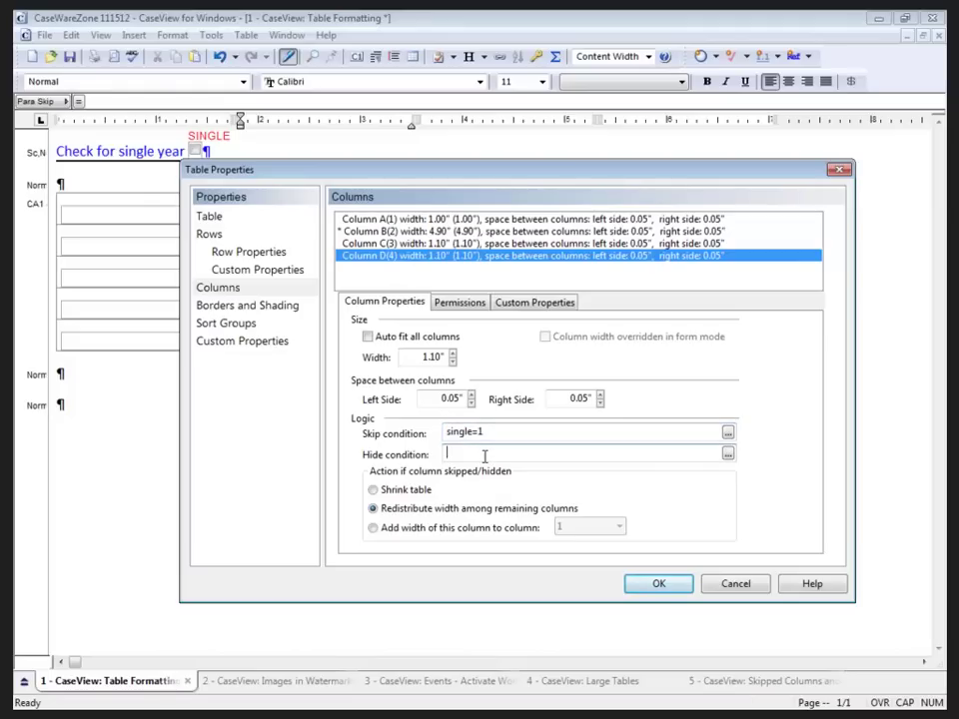
key("ctrl+v")
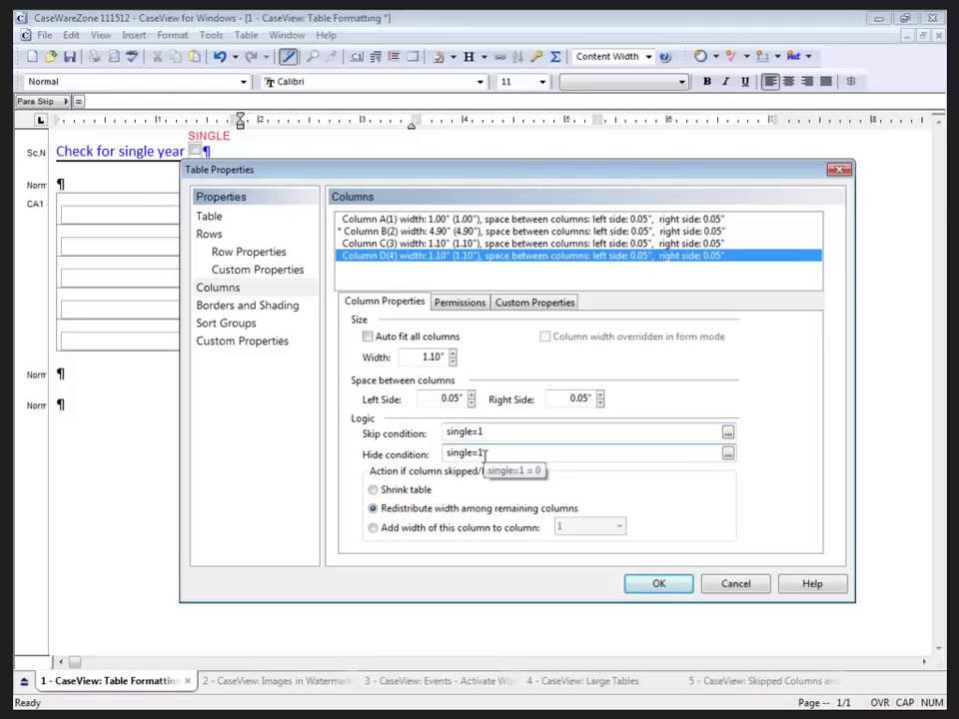
type("&gethide()=2")
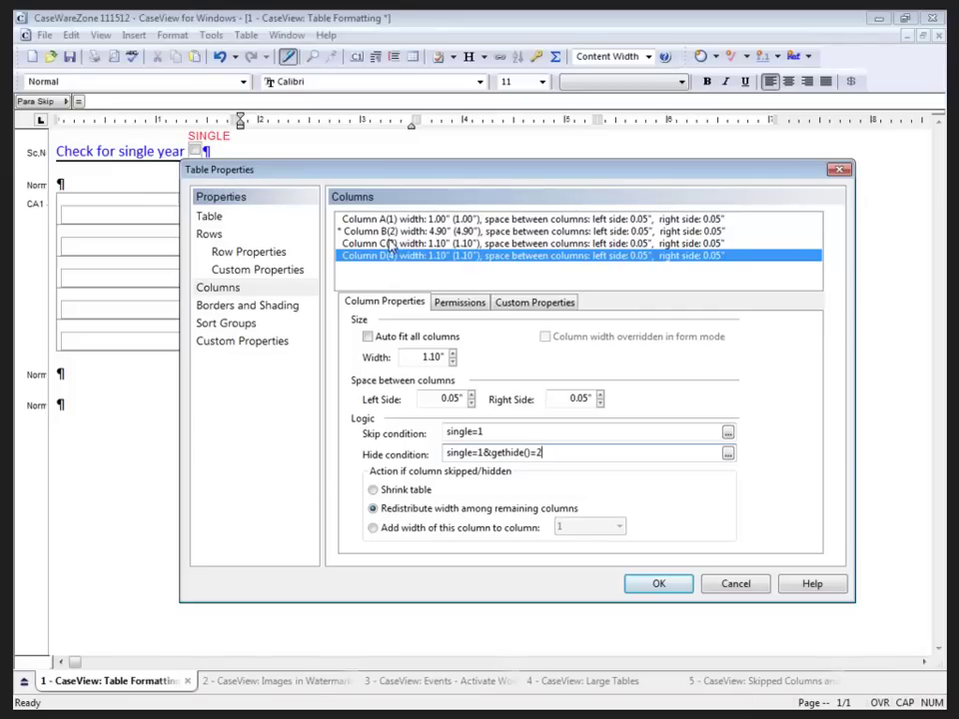
left_click(372, 529)
left_click(564, 528)
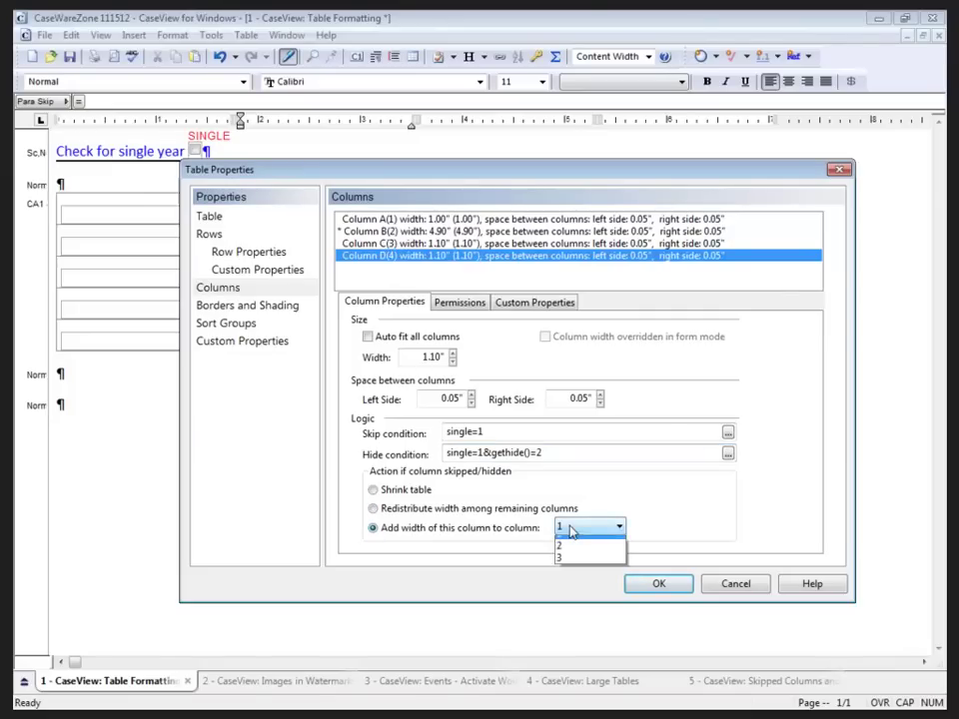
left_click(569, 555)
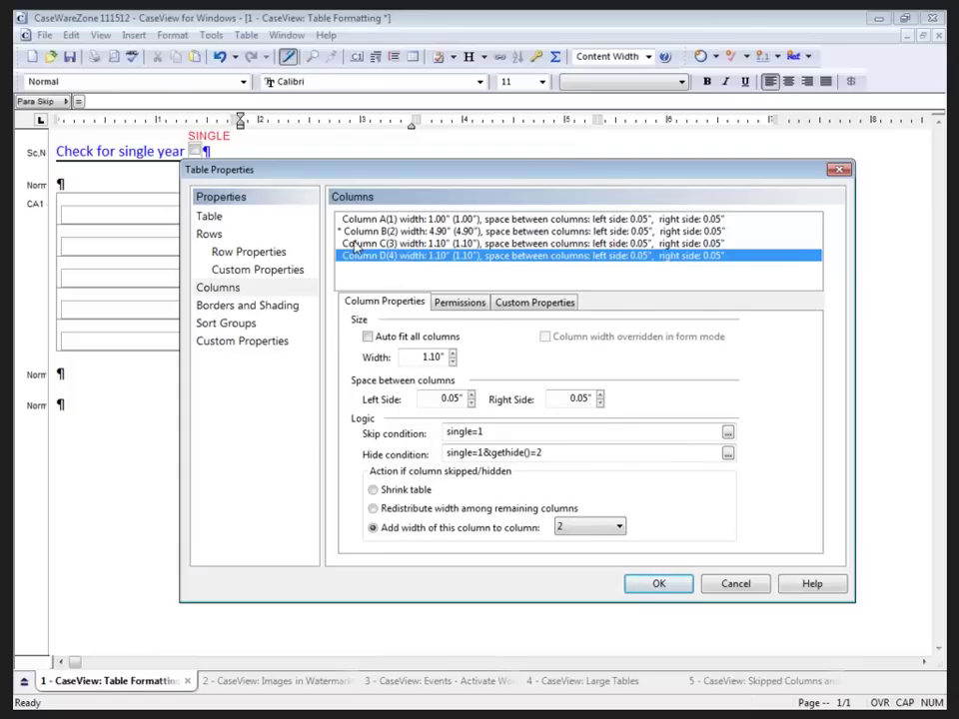
Step: For row 4, choose 'If all numeric cells zero in non skipped columns' and 'Hide if show button is not pressed'
left_click(222, 252)
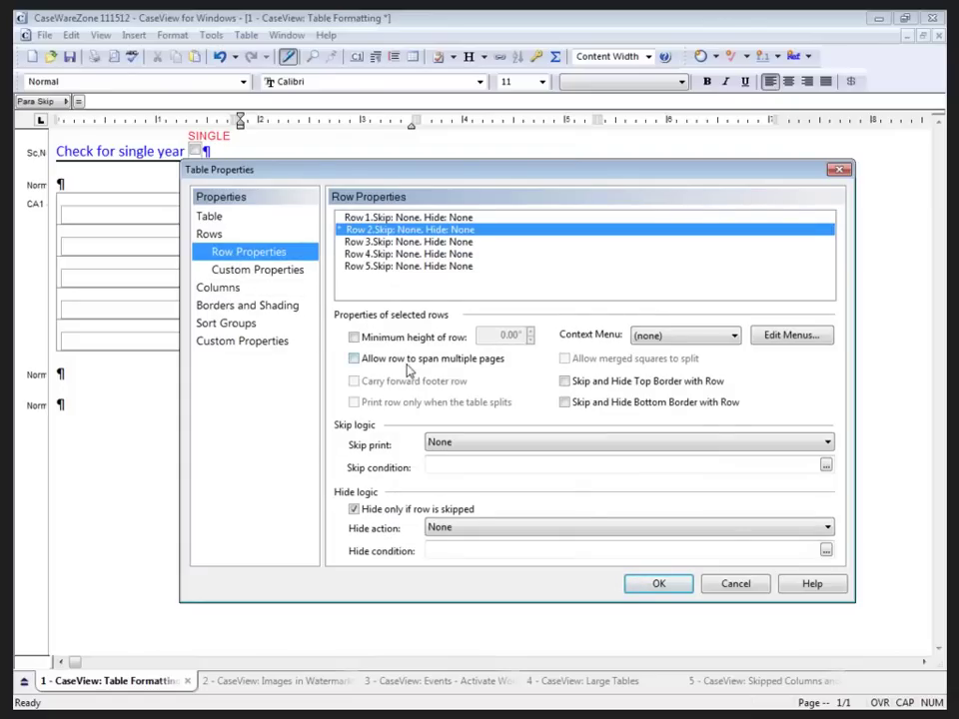
left_click(396, 256)
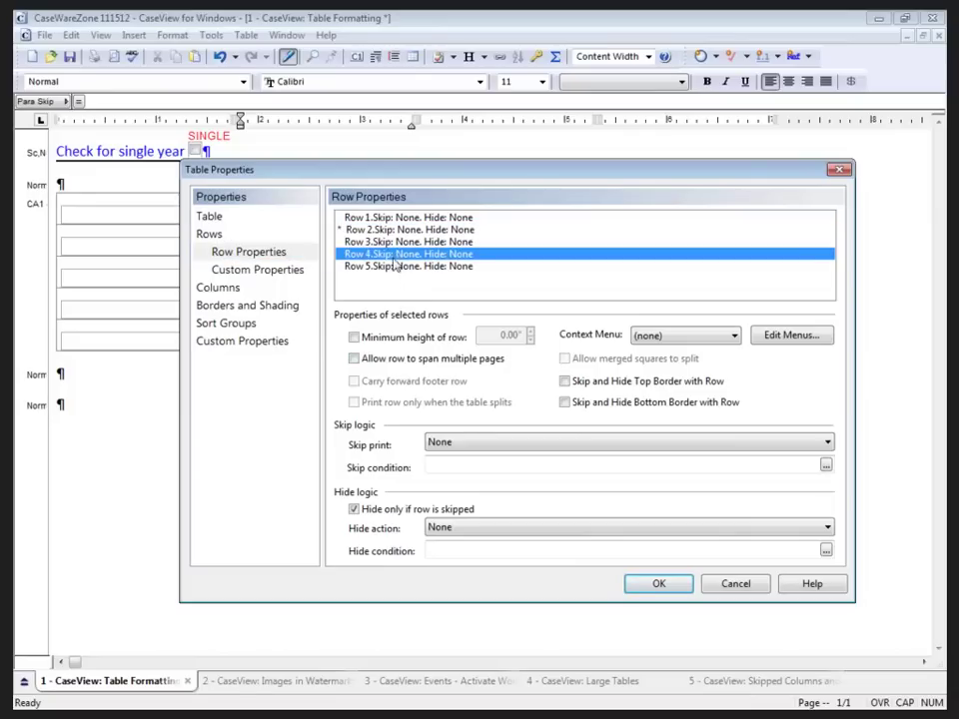
left_click(452, 442)
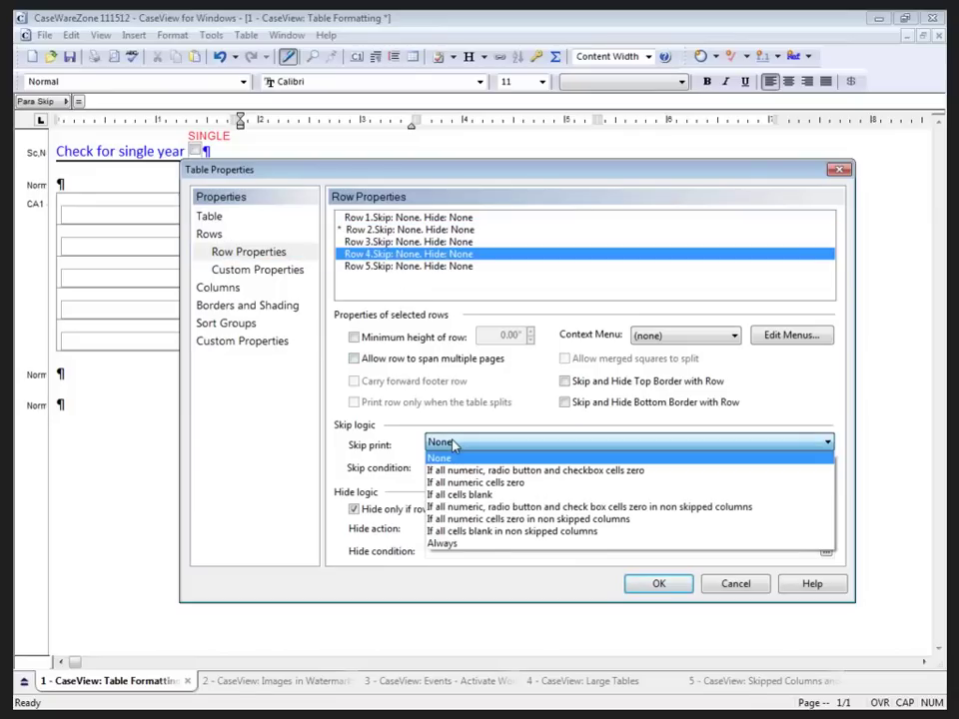
left_click(459, 521)
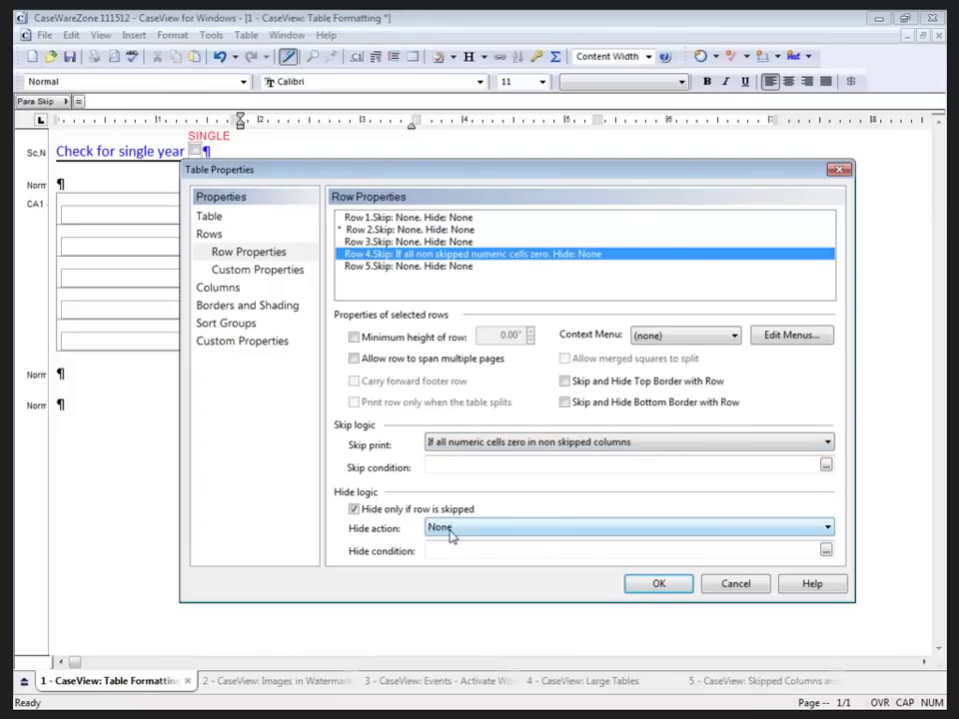
left_click(451, 530)
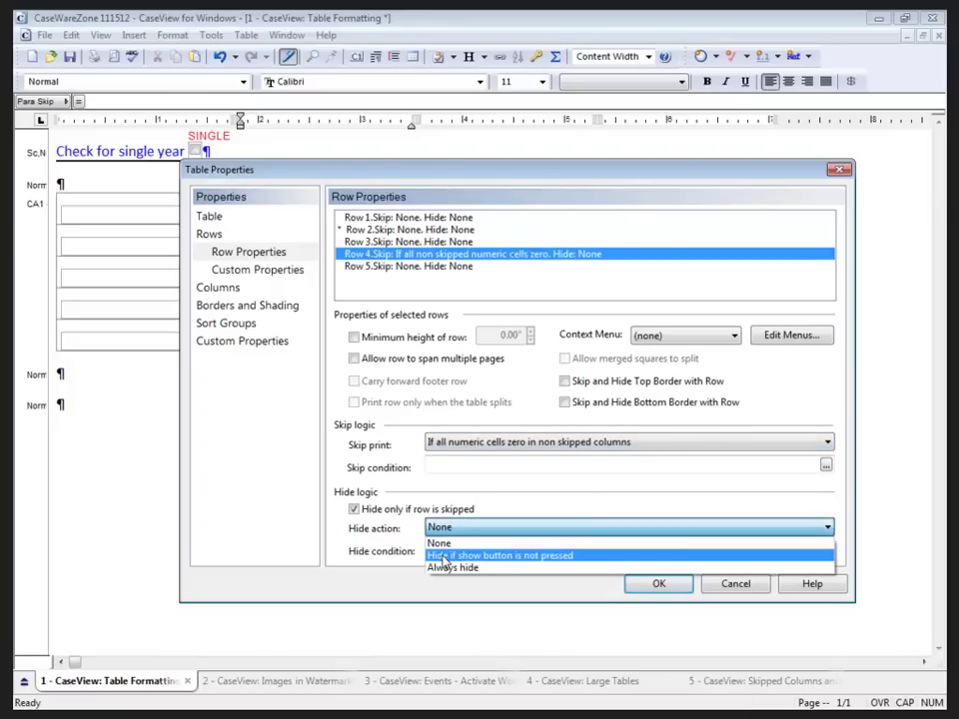
left_click(443, 556)
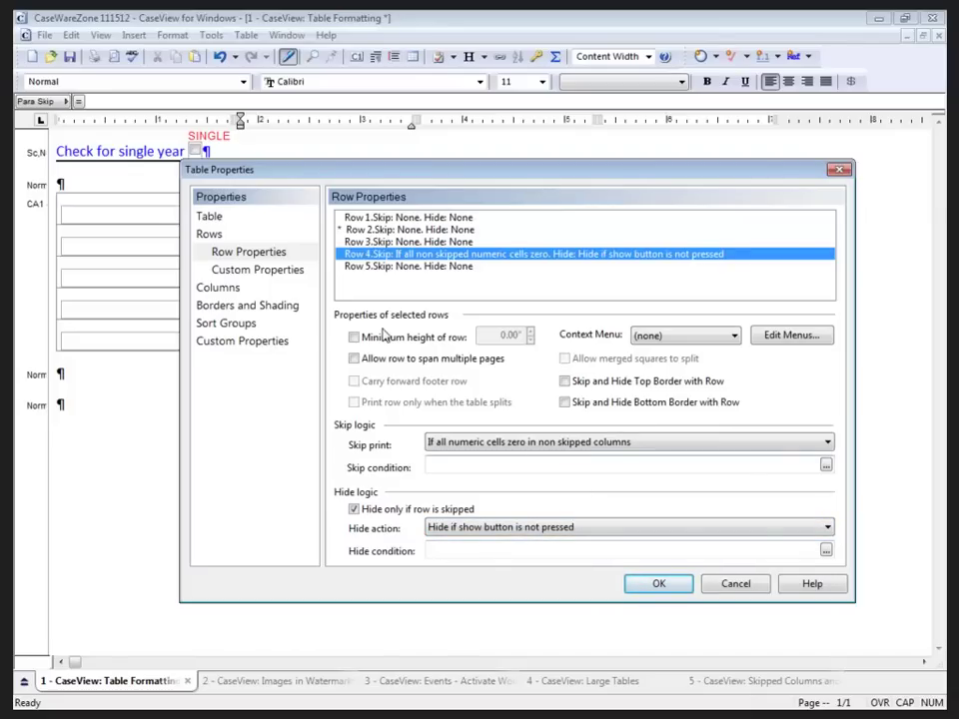
Step: Set the table's vertical alignment to Bottom and close Table Properties with OK
left_click(288, 308)
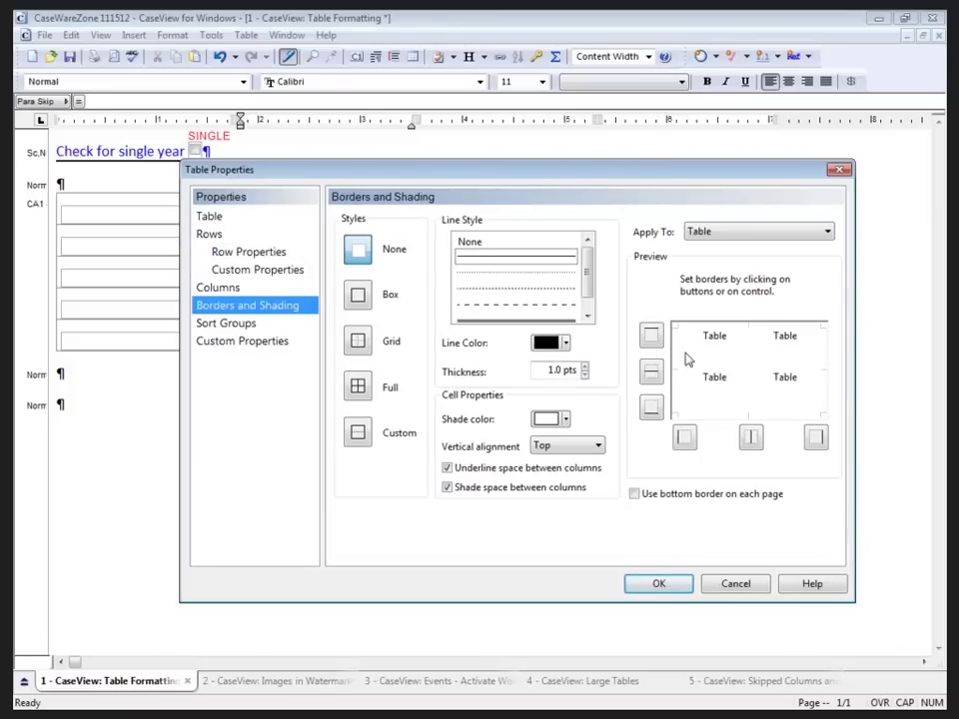
left_click(596, 445)
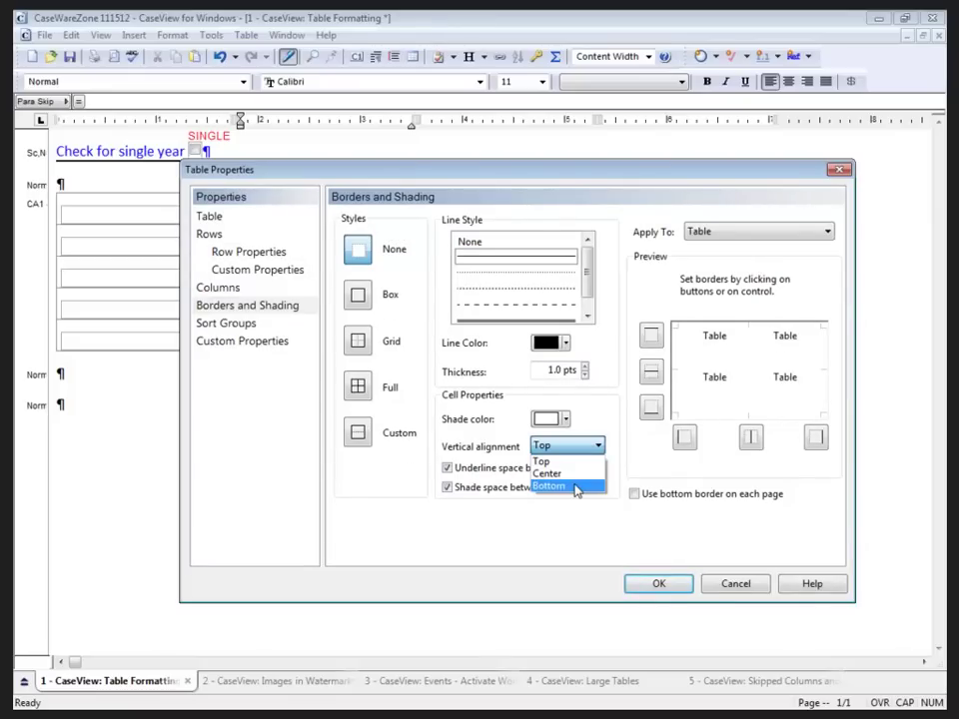
left_click(575, 487)
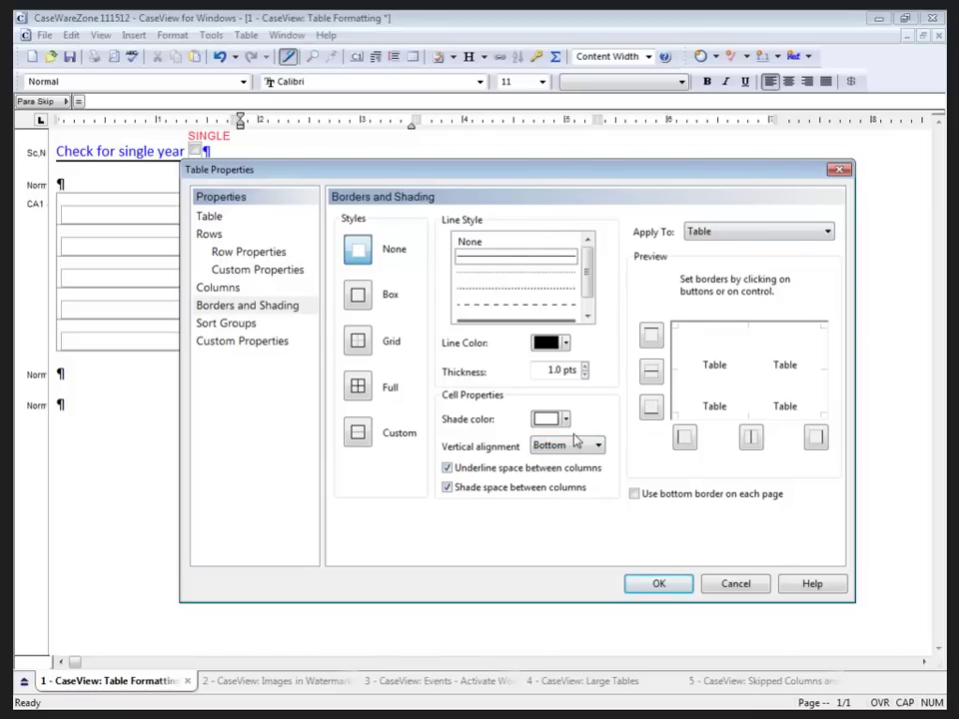
left_click(655, 587)
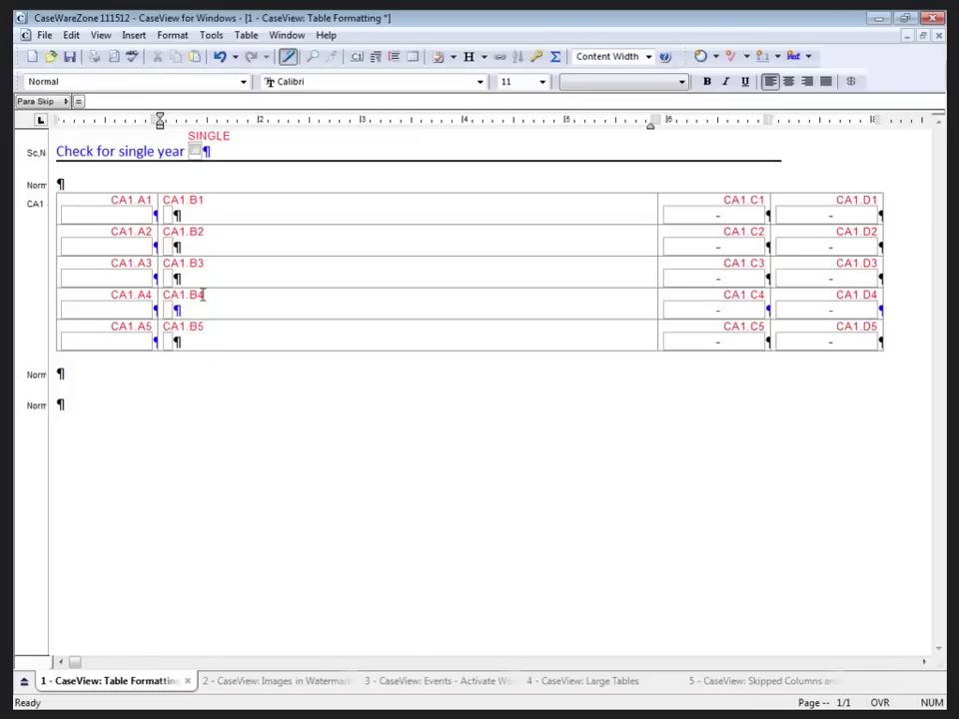
Step: Clear the contents of cells A1:B1 and C2:D3
left_click_drag(201, 212, 88, 207)
key("Delete")
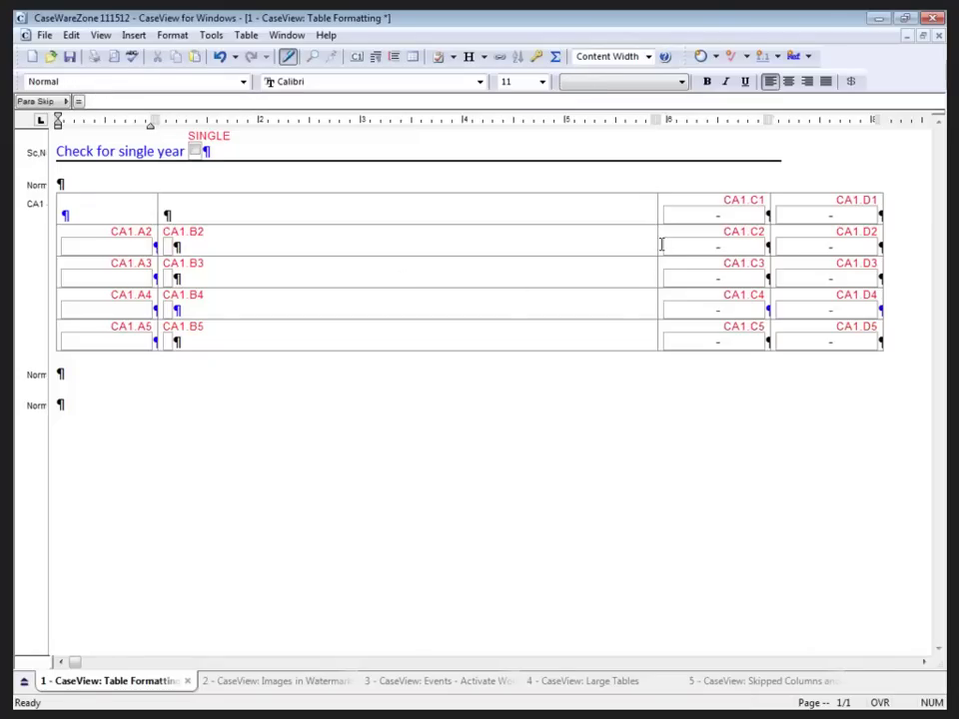
left_click_drag(661, 244, 816, 288)
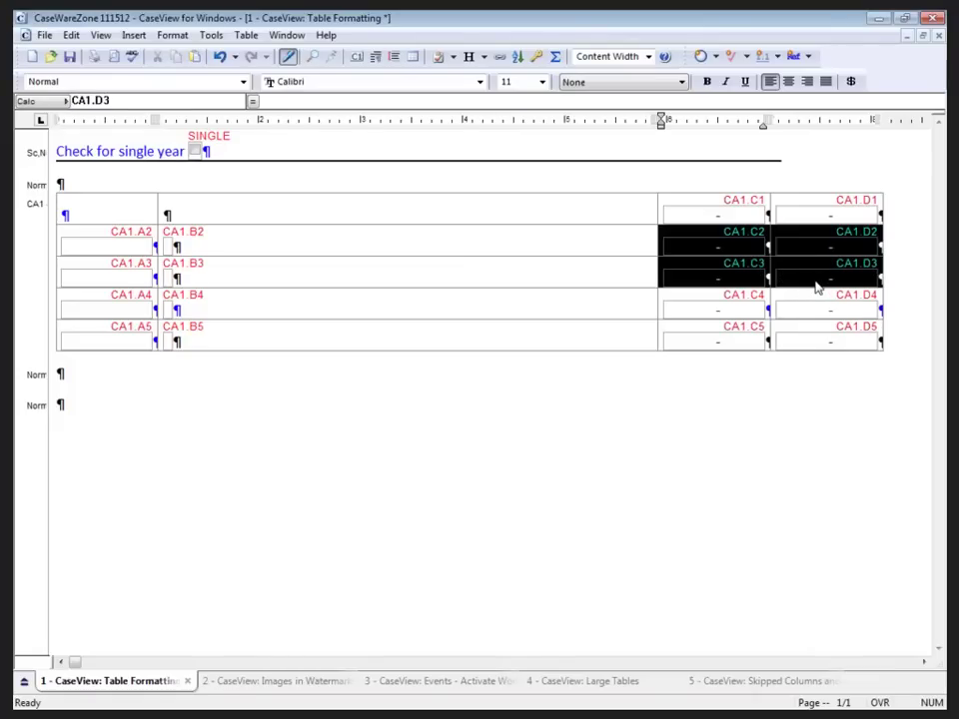
key("Delete")
Step: Merge cells B2 through D2 into one and centre the heading
left_click_drag(599, 245, 788, 251)
key("Caps_Lock")
left_click(499, 237)
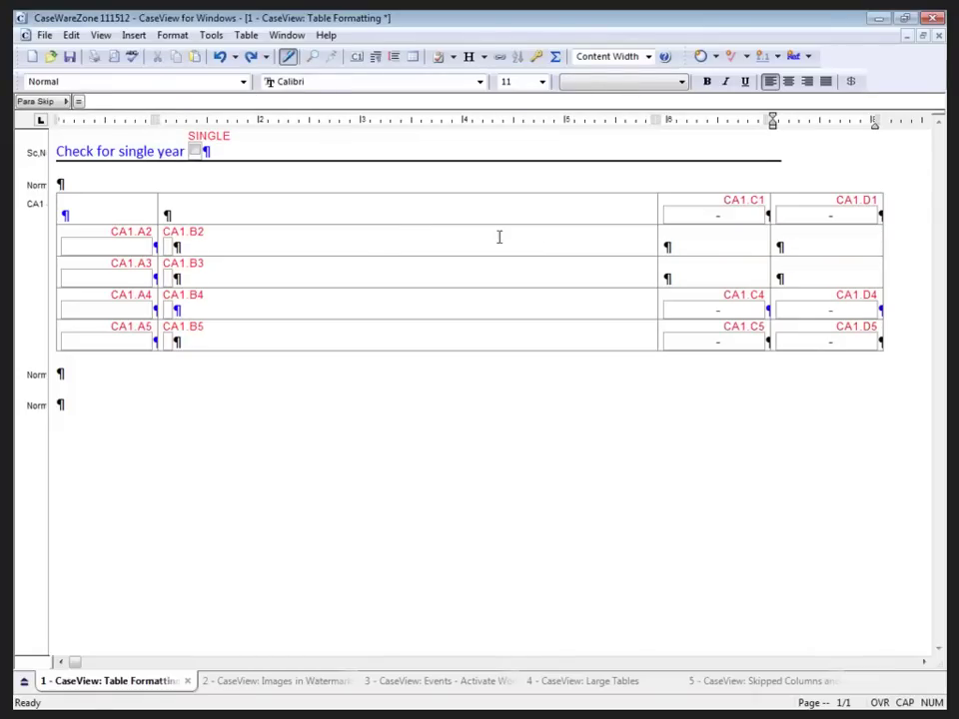
left_click_drag(630, 241, 788, 245)
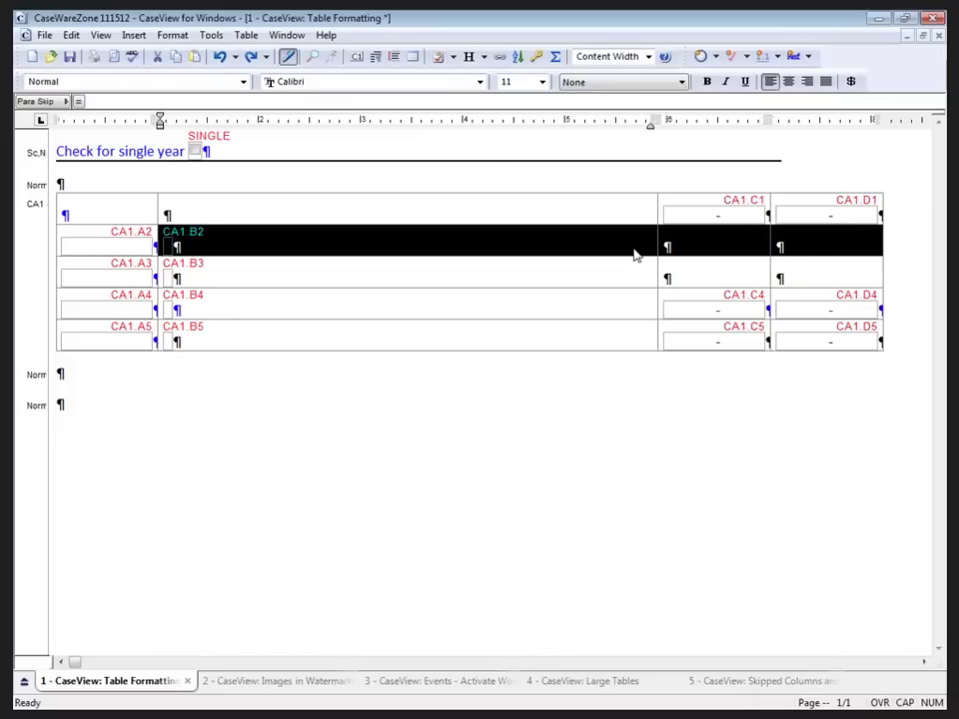
left_click(252, 37)
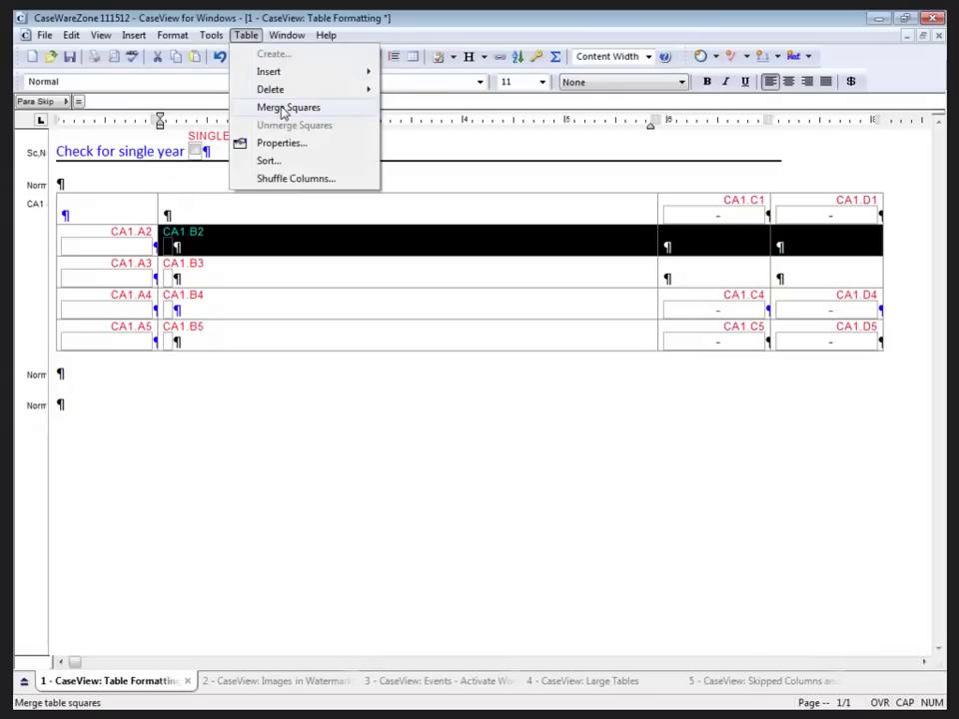
left_click(285, 105)
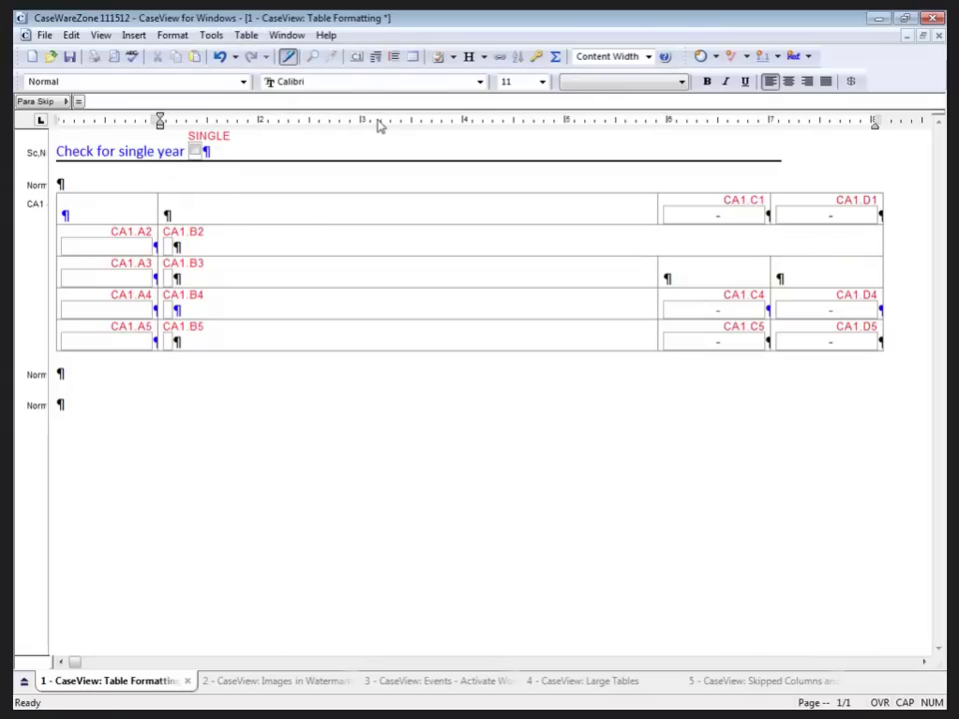
left_click(788, 81)
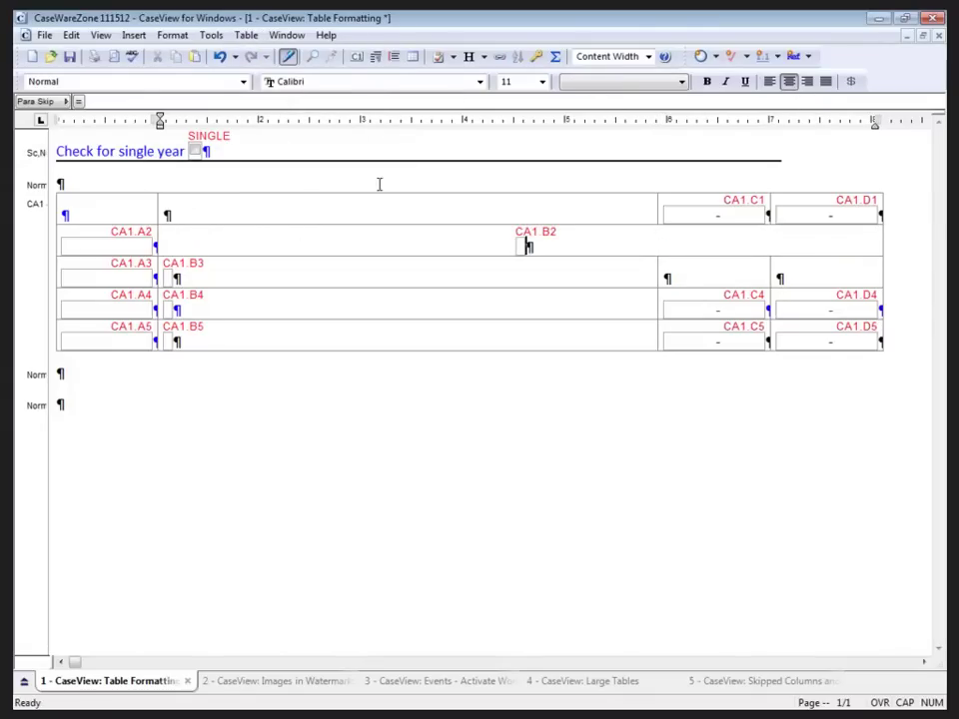
Step: Create a new paragraph style named Title for the merged heading
left_click(120, 80)
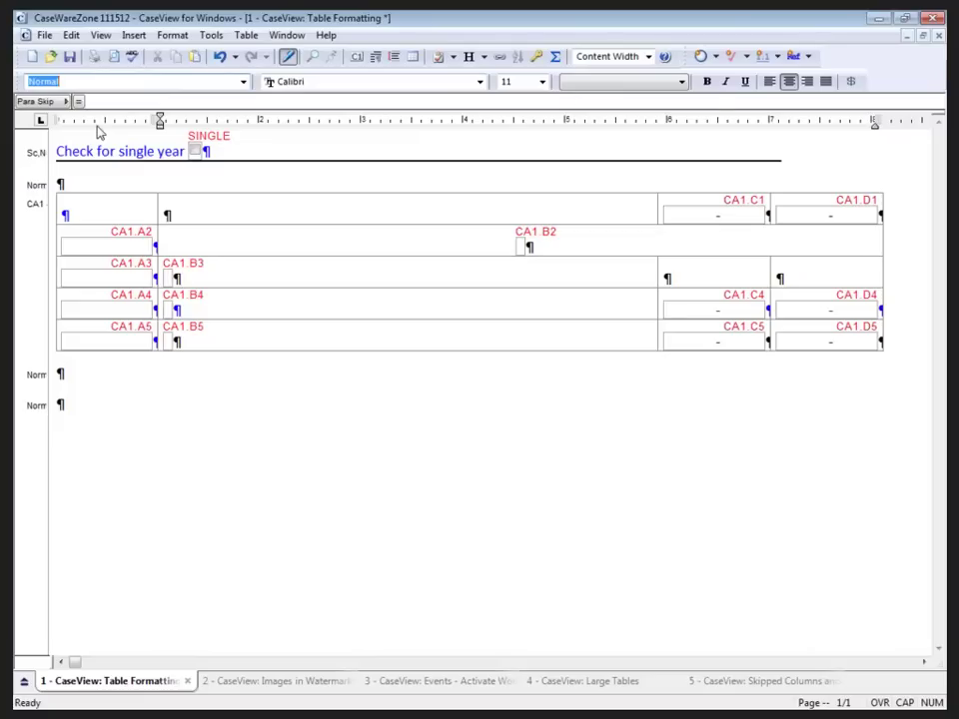
type("tITLE")
key("Caps_Lock")
key("shift+Home")
type("T")
key("Return")
left_click(208, 329)
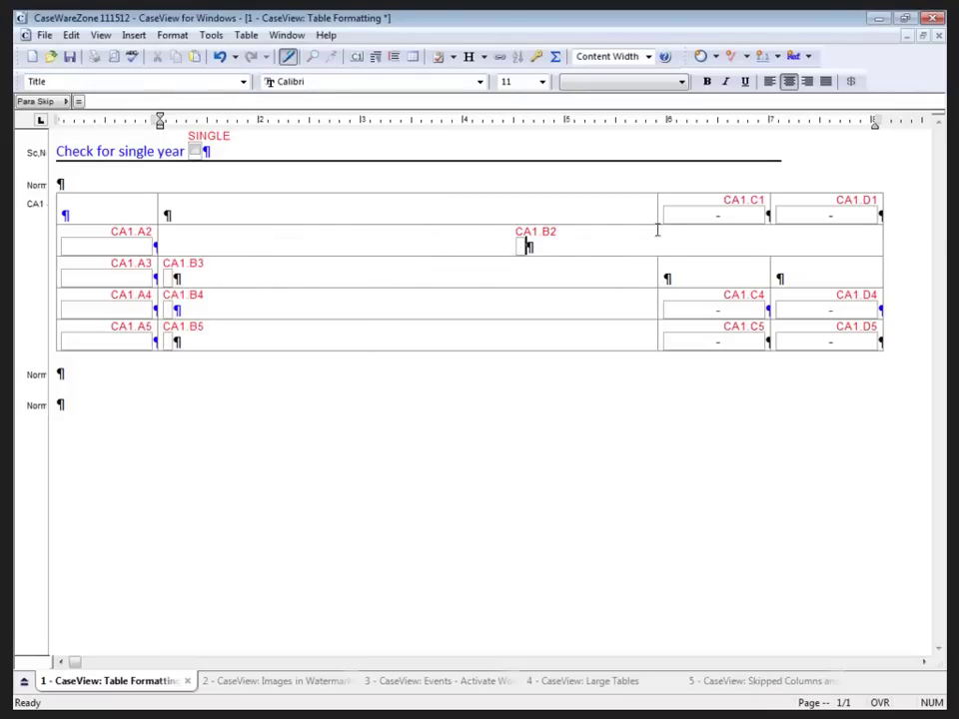
Step: Make column A's cells A1 to A5 input cells
left_click_drag(130, 210, 132, 340)
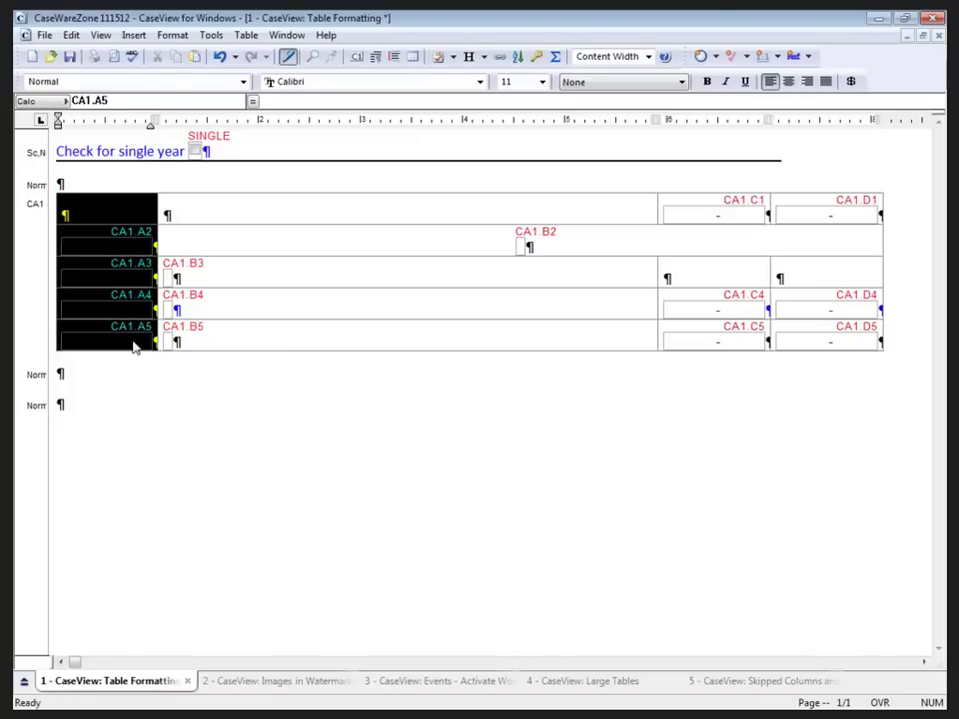
left_click(171, 35)
left_click(204, 169)
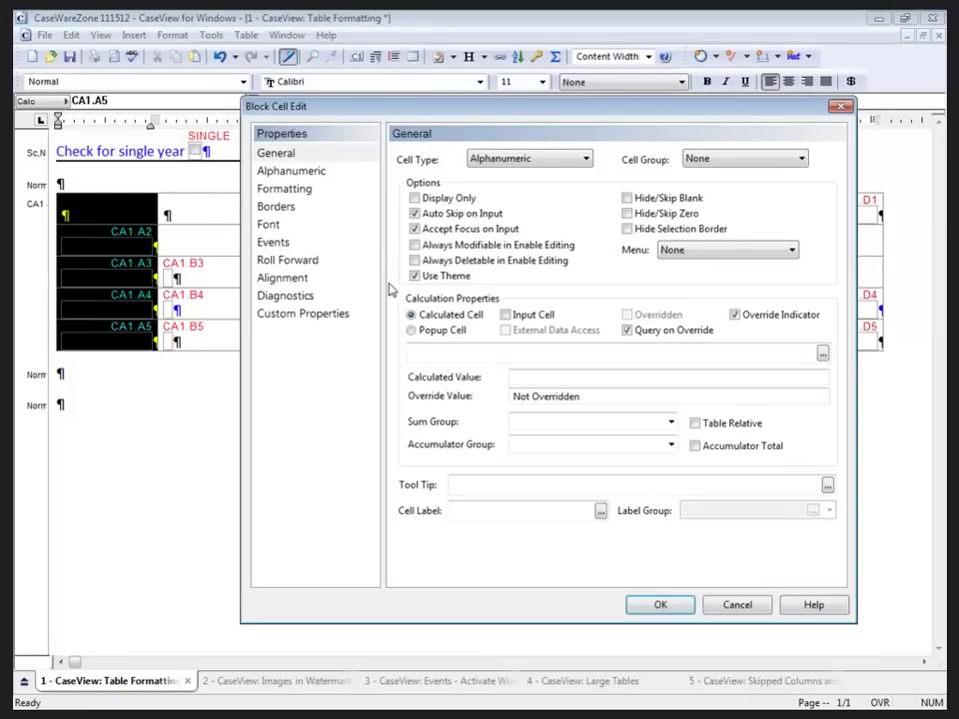
left_click(505, 316)
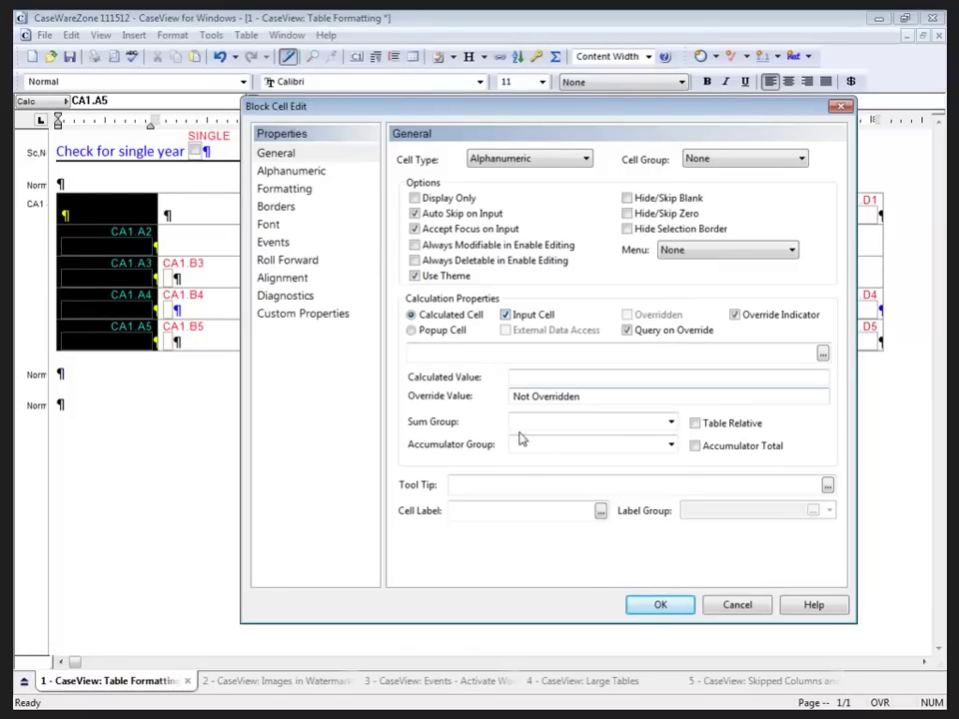
left_click(659, 605)
Step: Turn on Underline Space for the alphanumeric cells in columns A and B
left_click(207, 211)
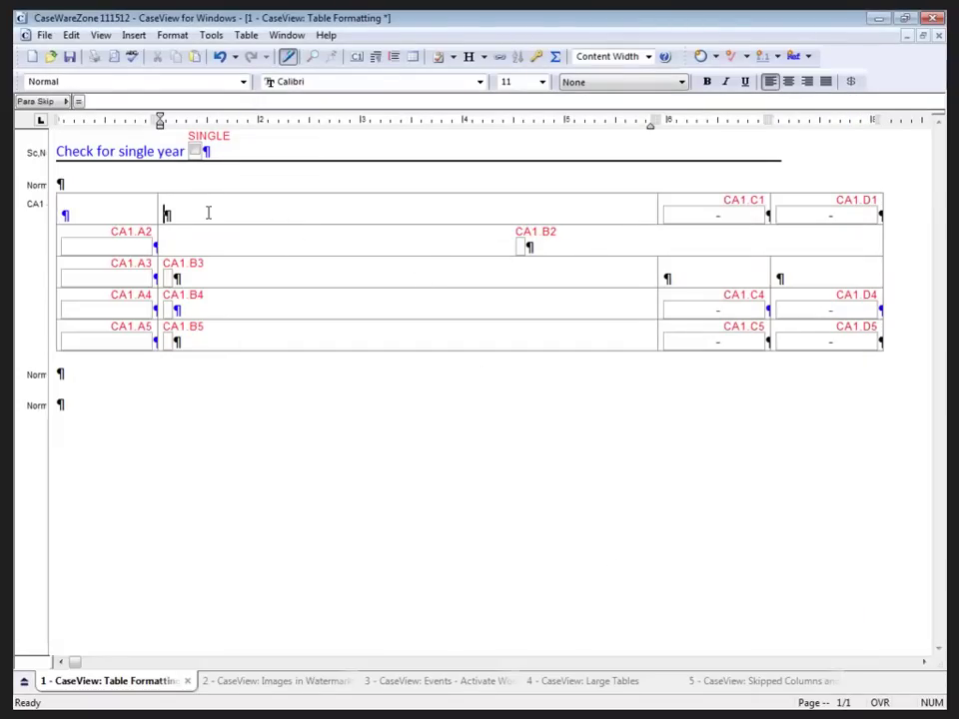
left_click_drag(145, 207, 264, 327)
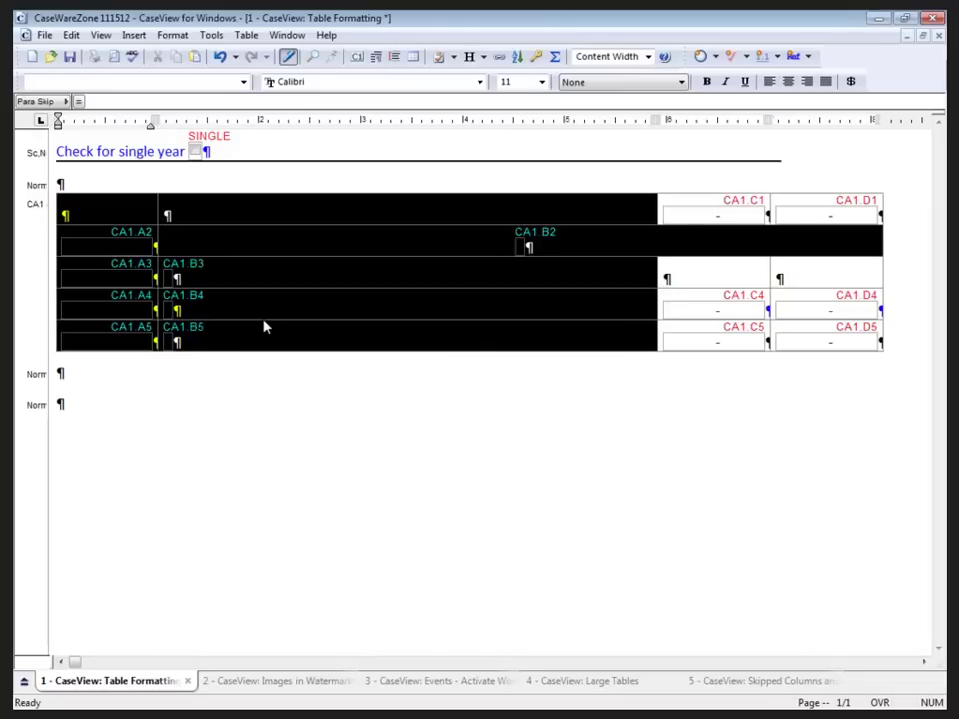
left_click(172, 35)
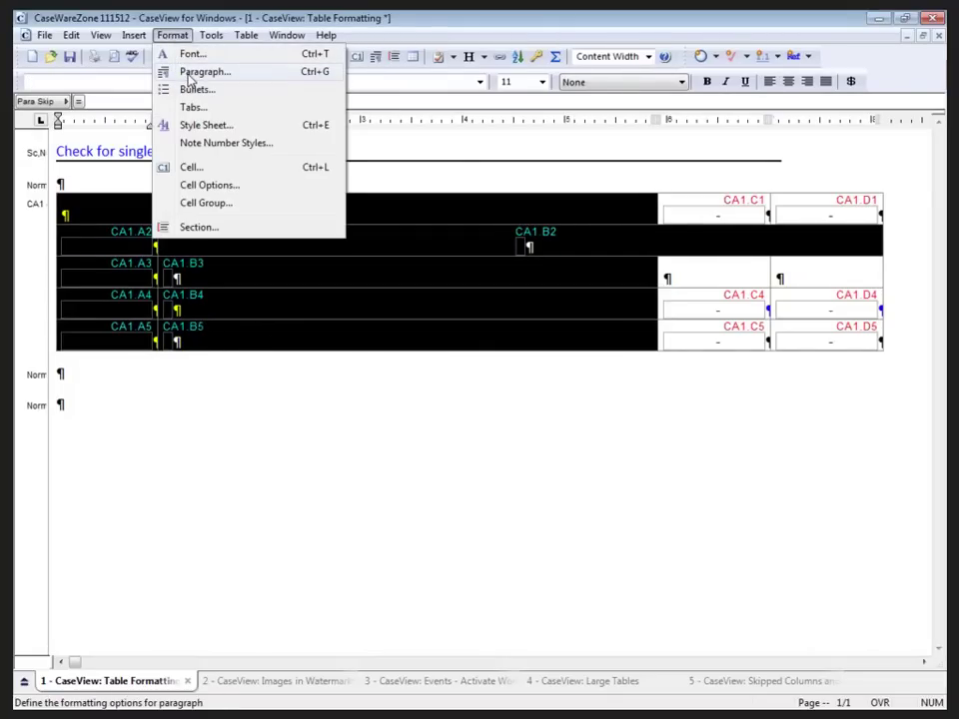
left_click(189, 167)
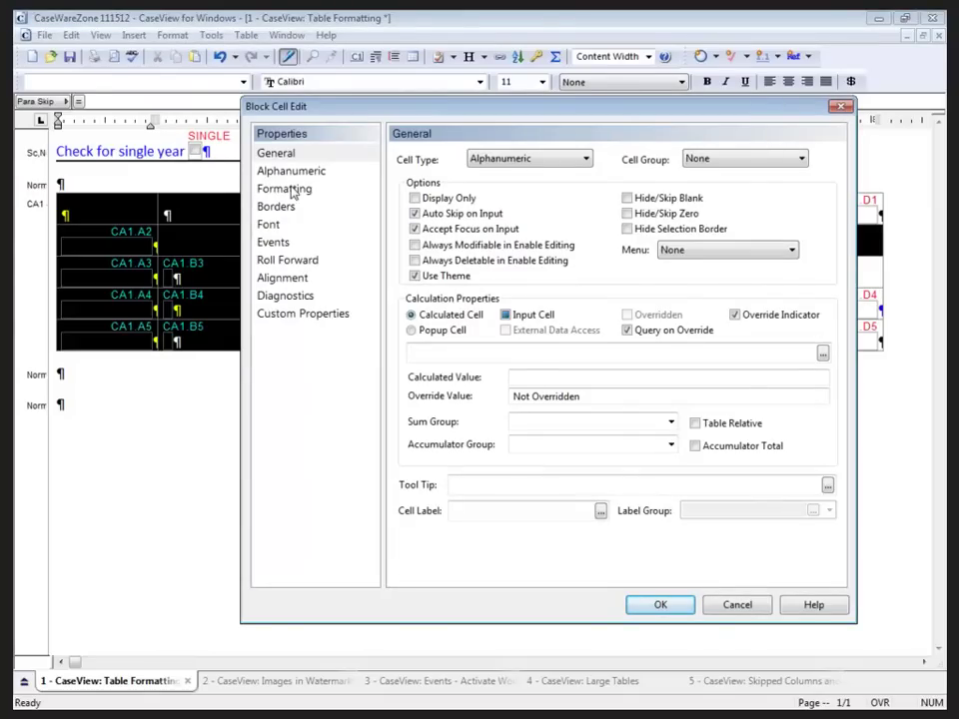
left_click(289, 189)
left_click(290, 172)
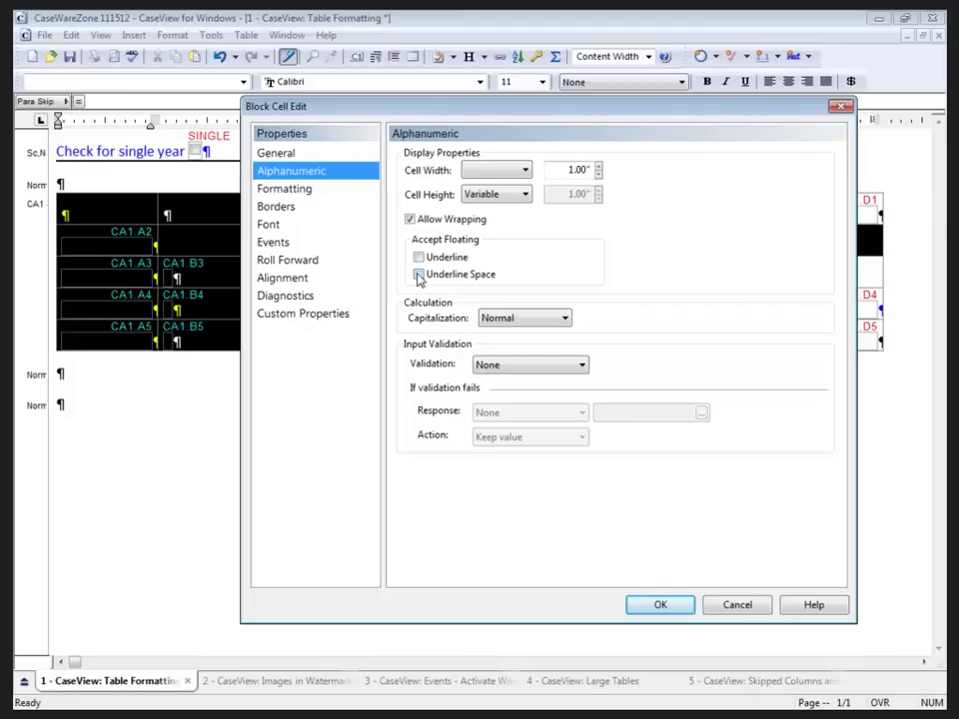
left_click(418, 275)
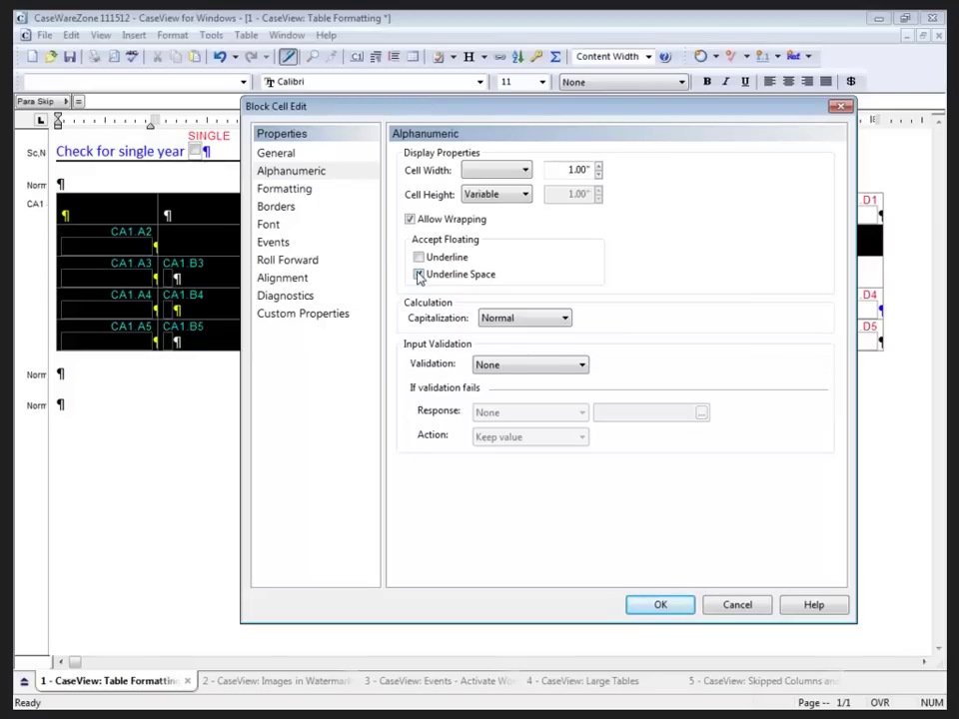
left_click(658, 606)
left_click(704, 218)
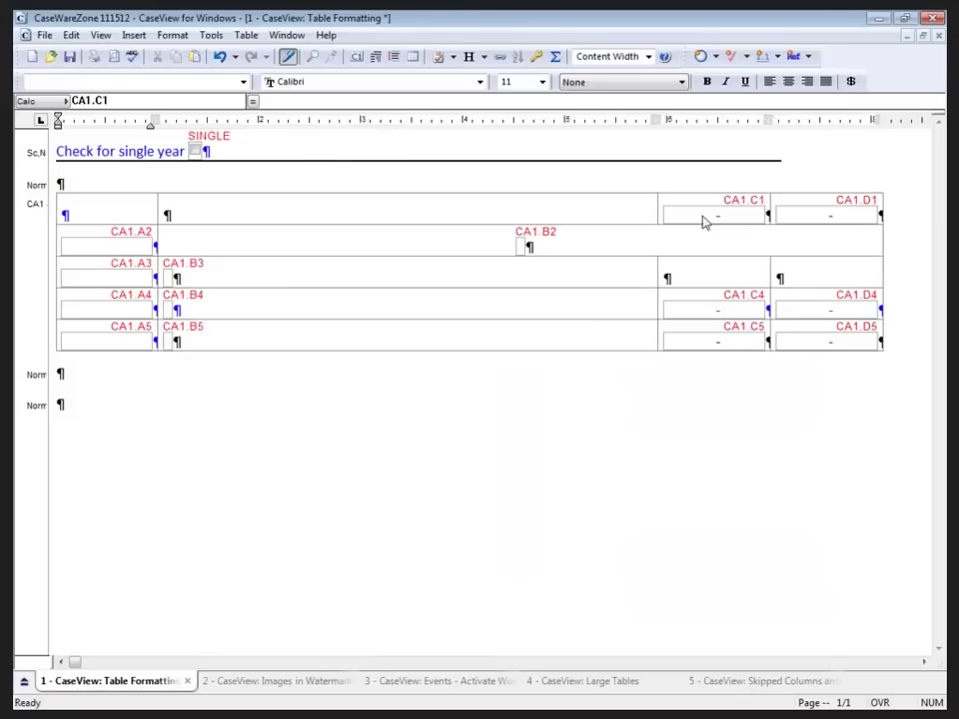
Step: Make heading cells C1 and D1 alphanumeric and centred
left_click_drag(661, 212, 798, 215)
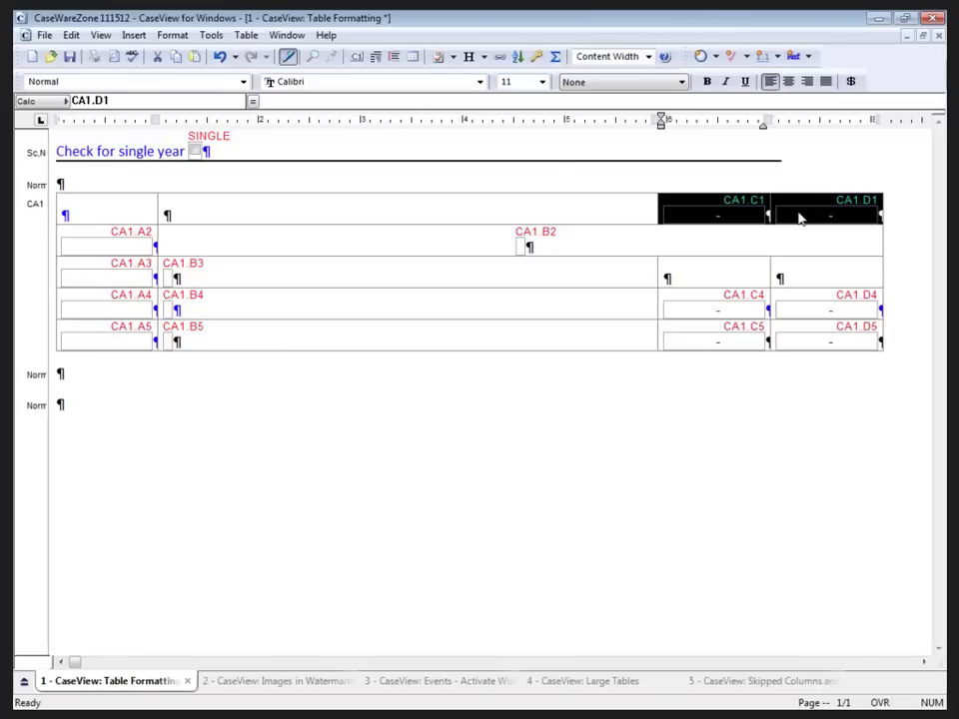
left_click(178, 37)
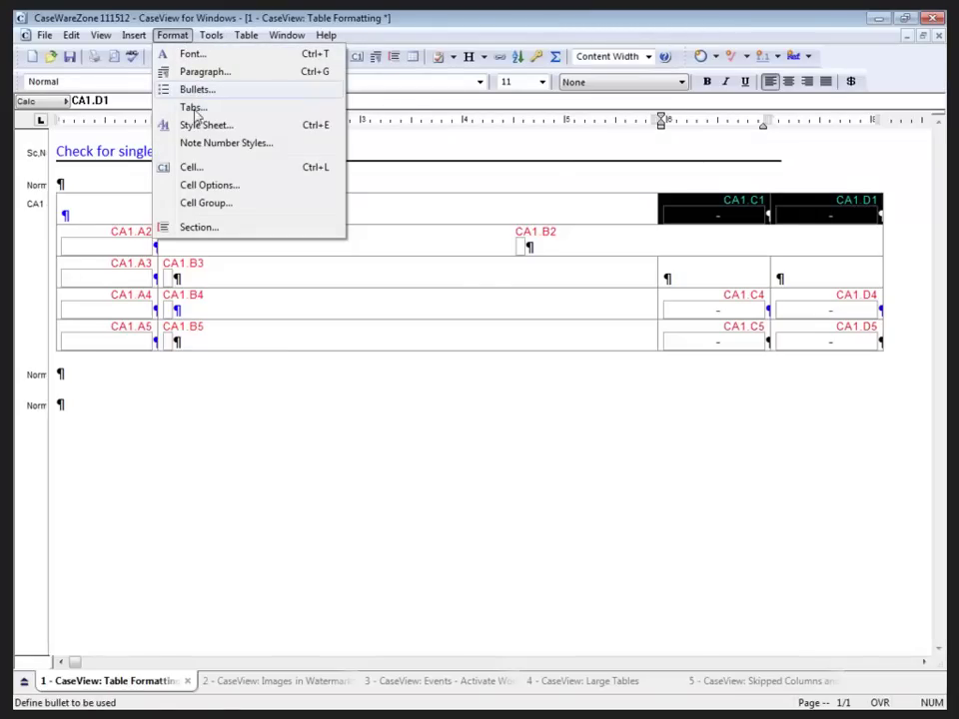
left_click(204, 168)
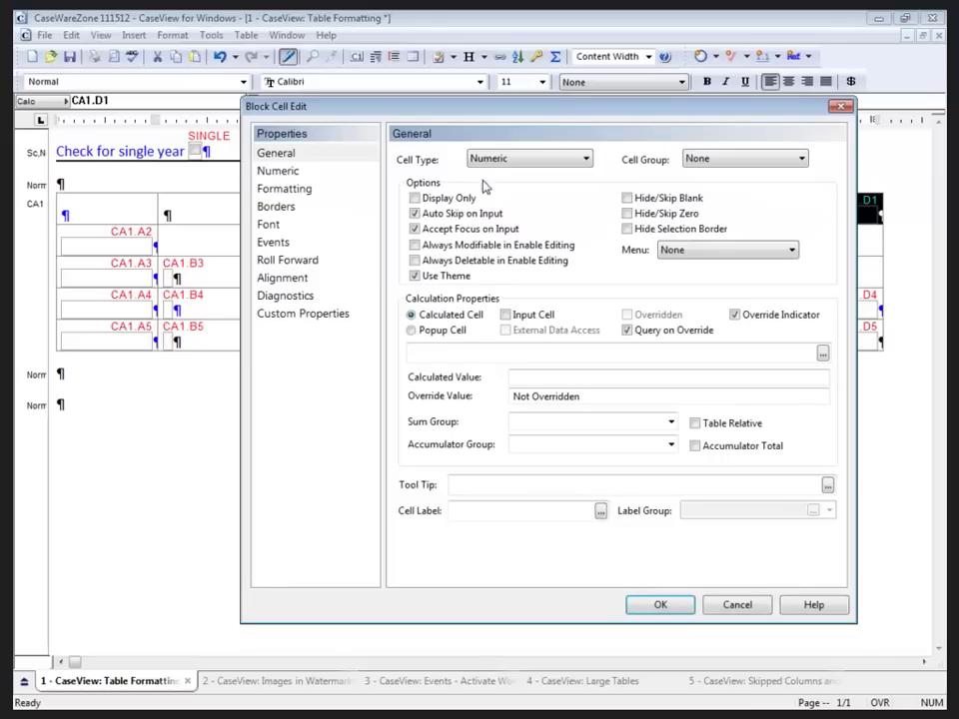
left_click(484, 162)
left_click(487, 184)
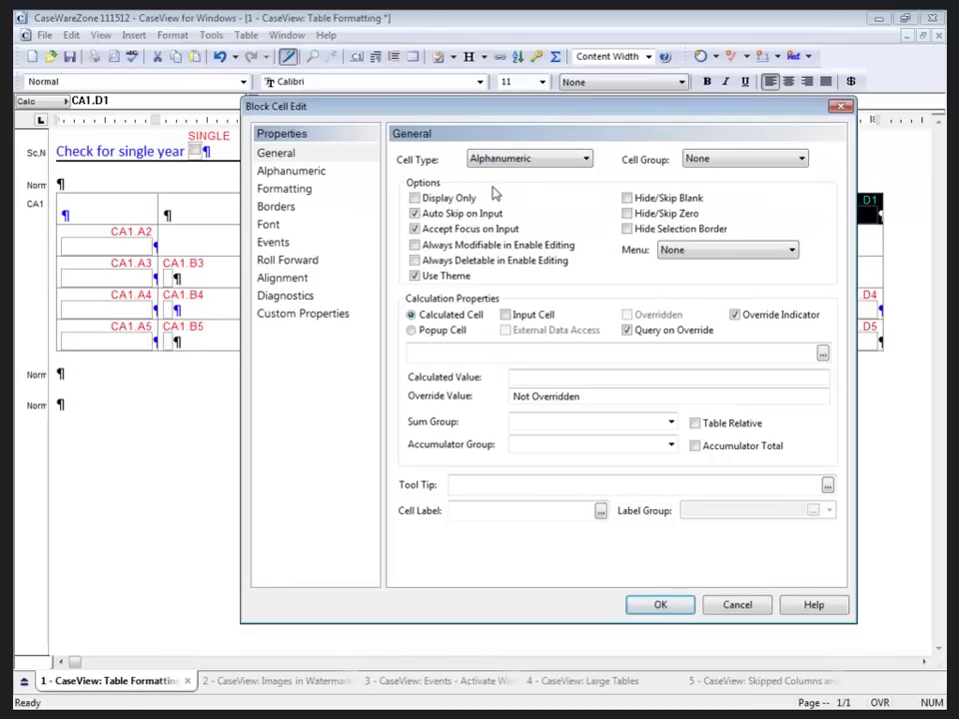
left_click(309, 174)
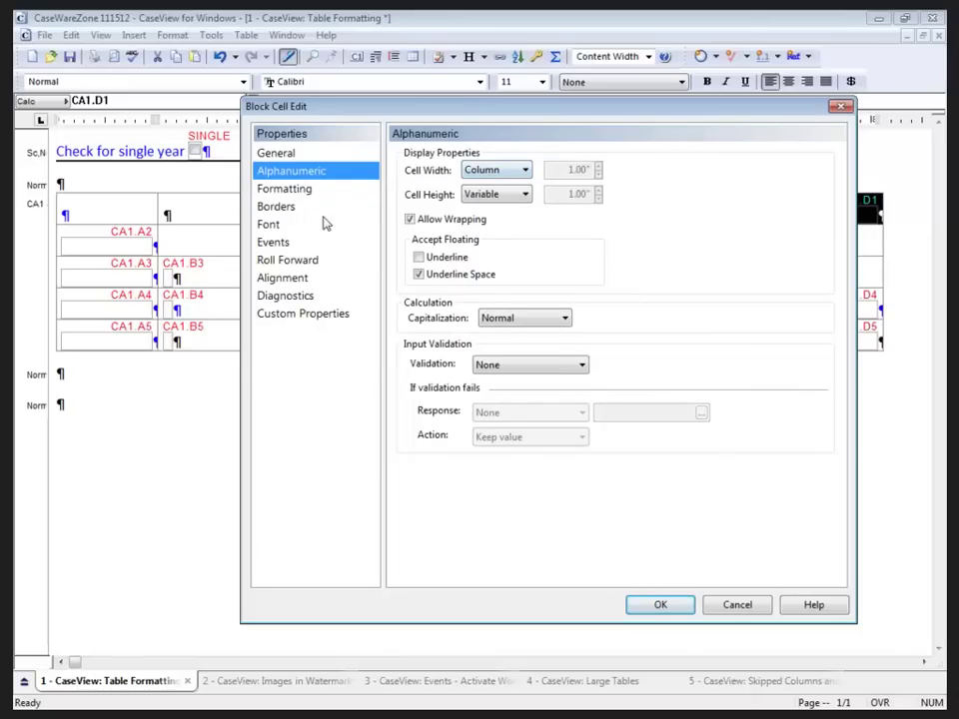
left_click(282, 277)
left_click(410, 207)
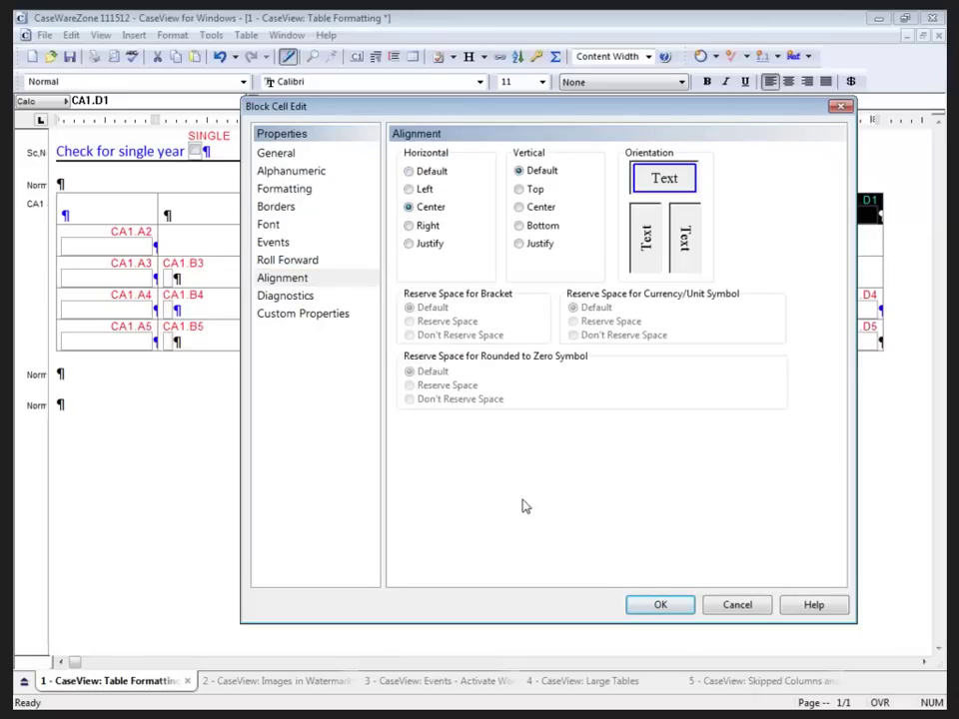
left_click(660, 606)
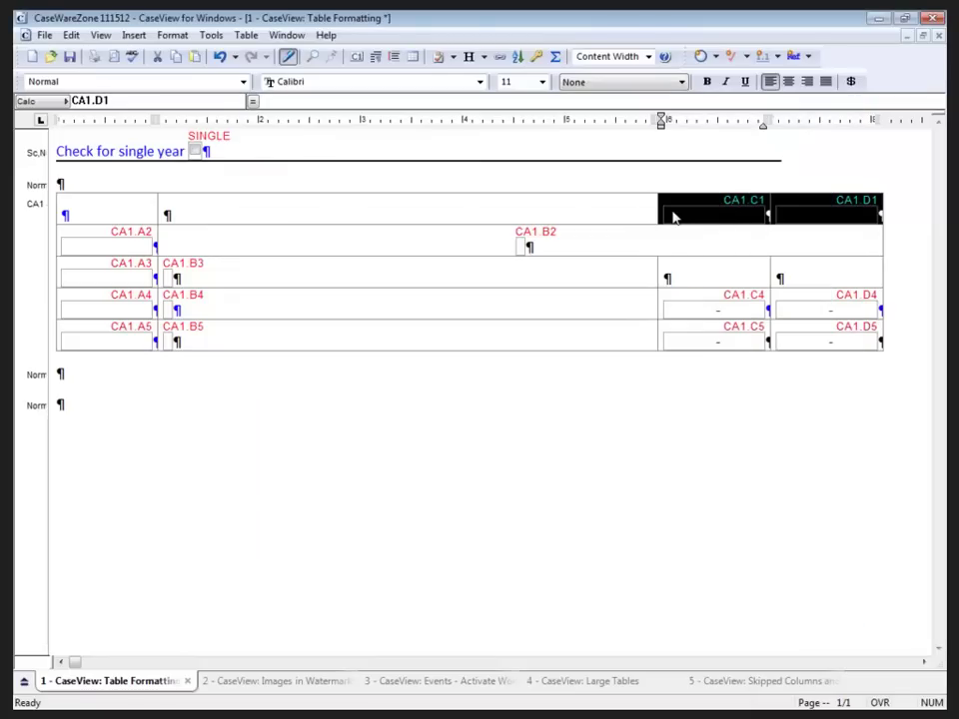
Step: Give both heading cells the calculation formula YEAR(CLP13)
left_click(170, 35)
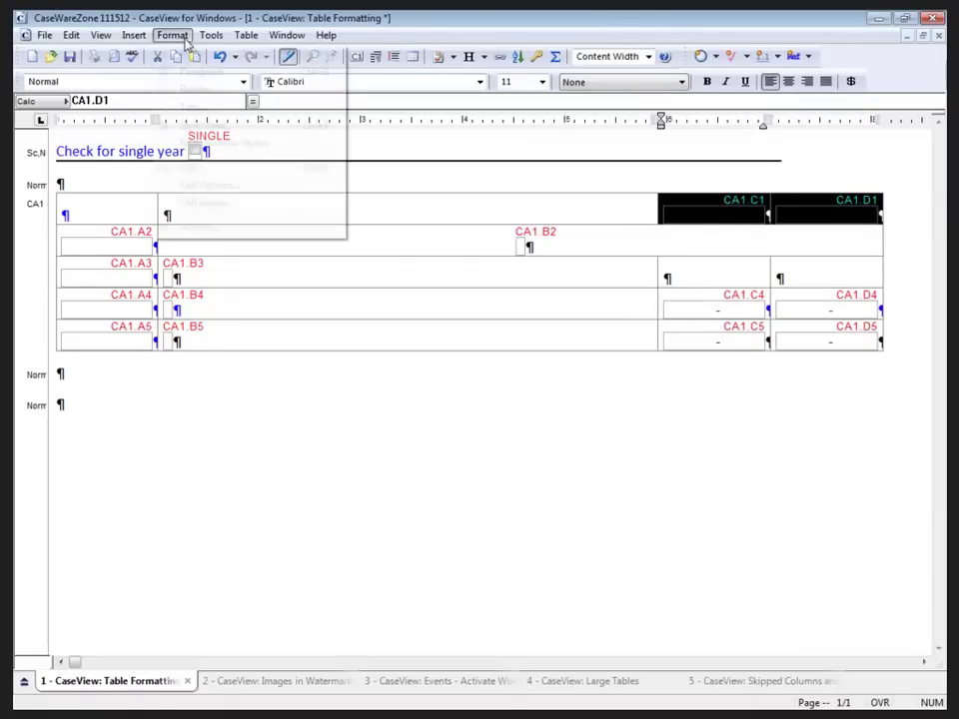
left_click(198, 168)
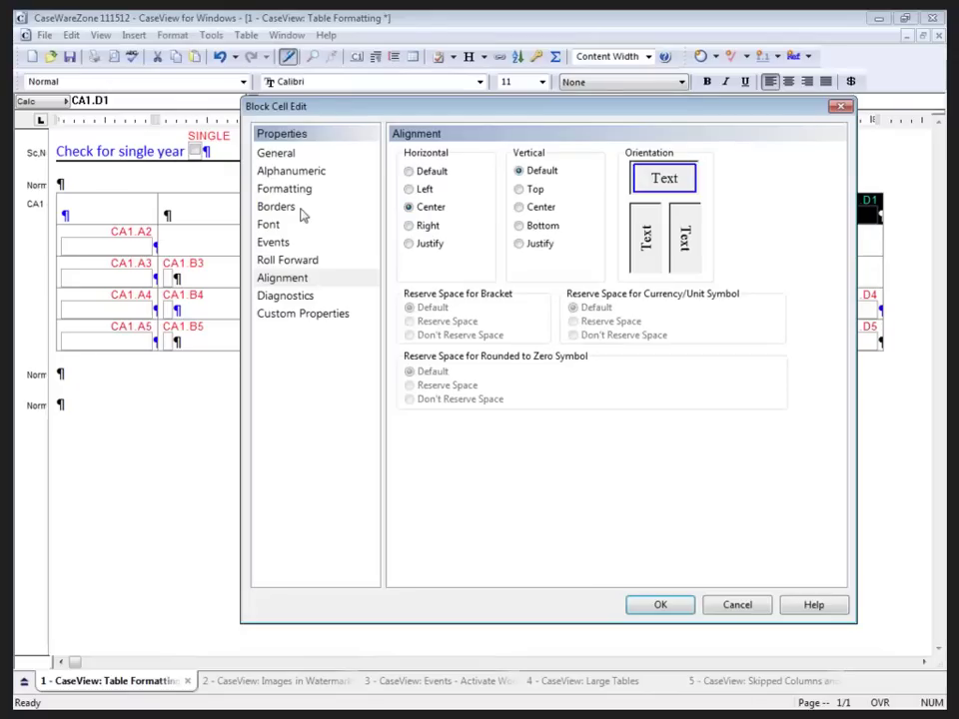
left_click(277, 153)
left_click(437, 349)
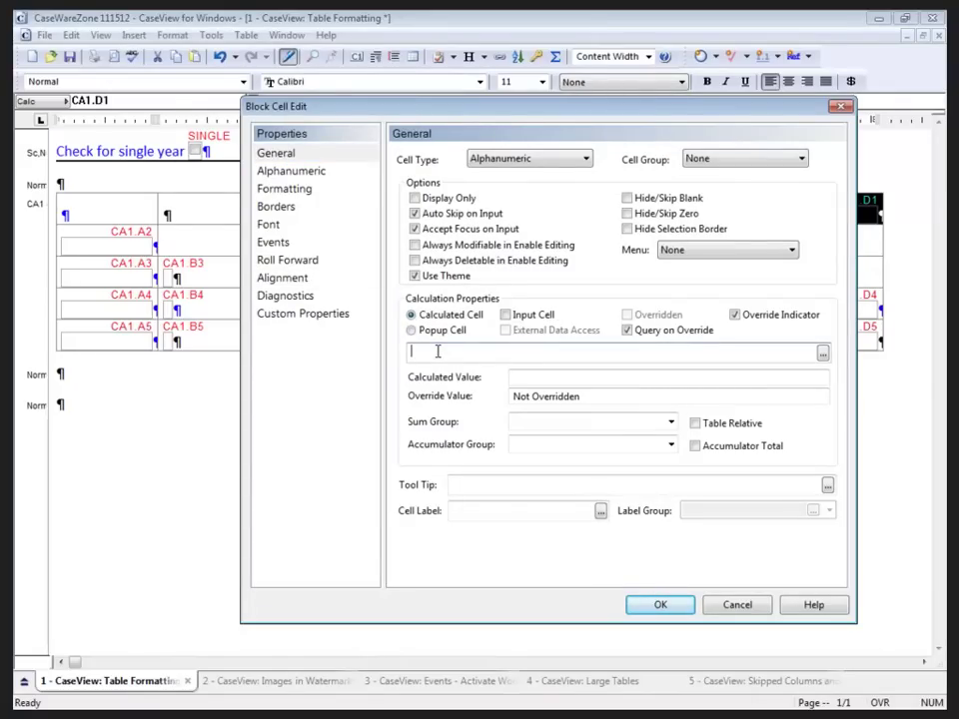
type("YEAR(CLP13)")
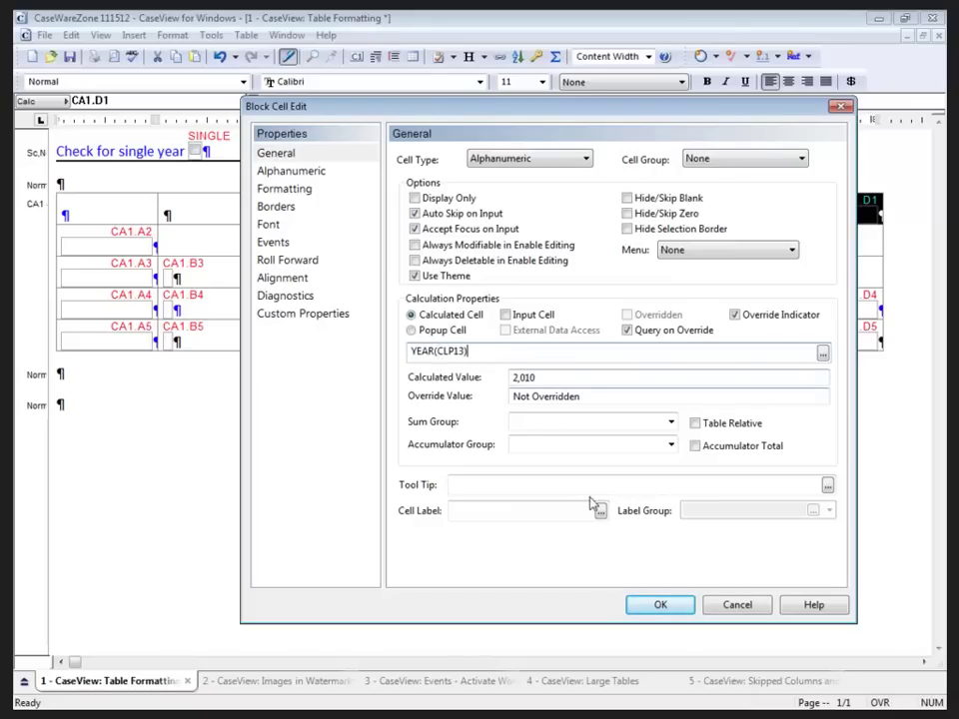
left_click(659, 606)
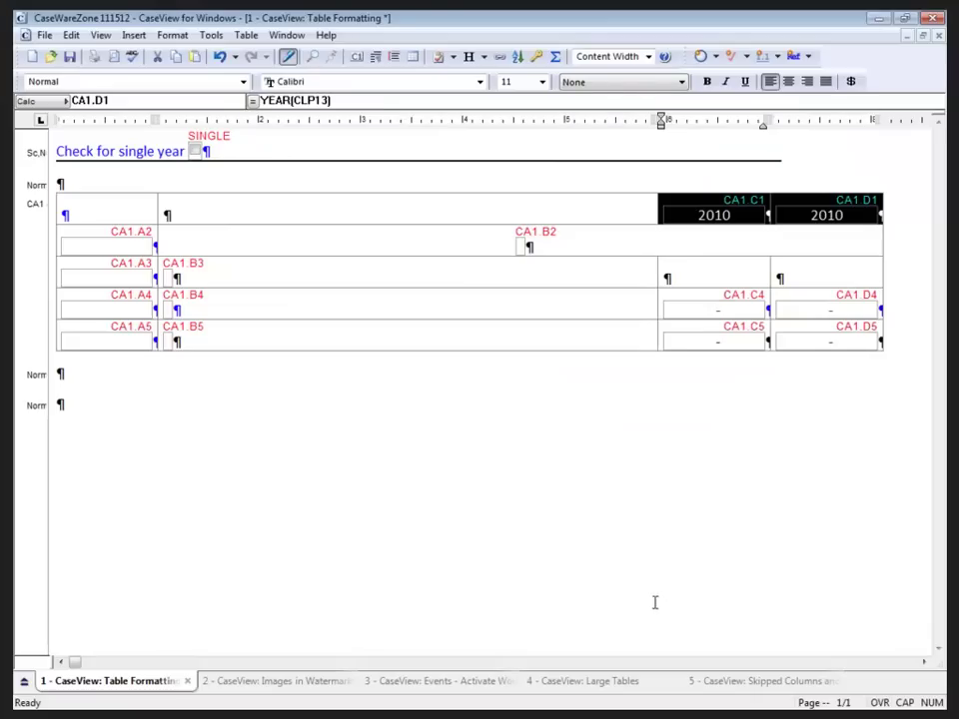
Step: Change D1's formula to YEAR(CLP13)-1 so it shows 2009
left_click(826, 223)
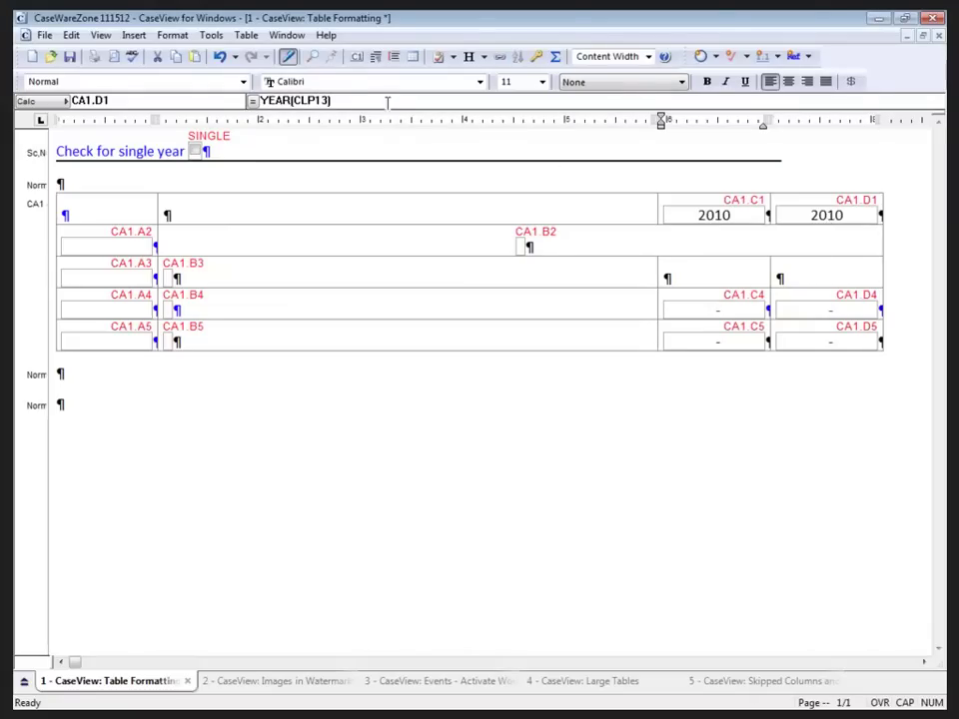
mouse_move(385, 102)
type("-1")
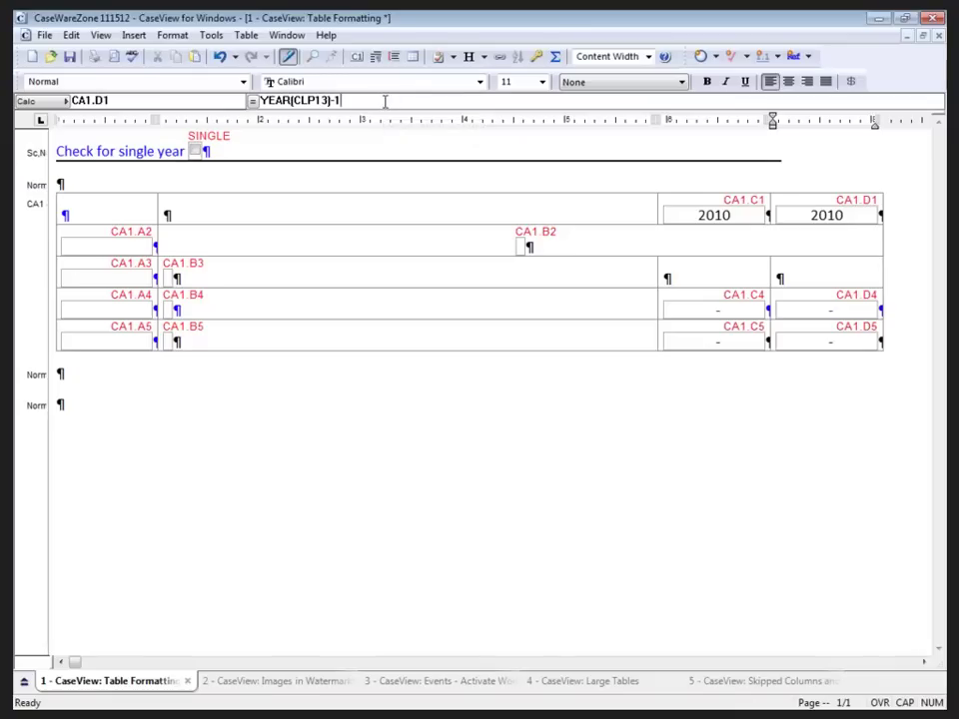
key("Return")
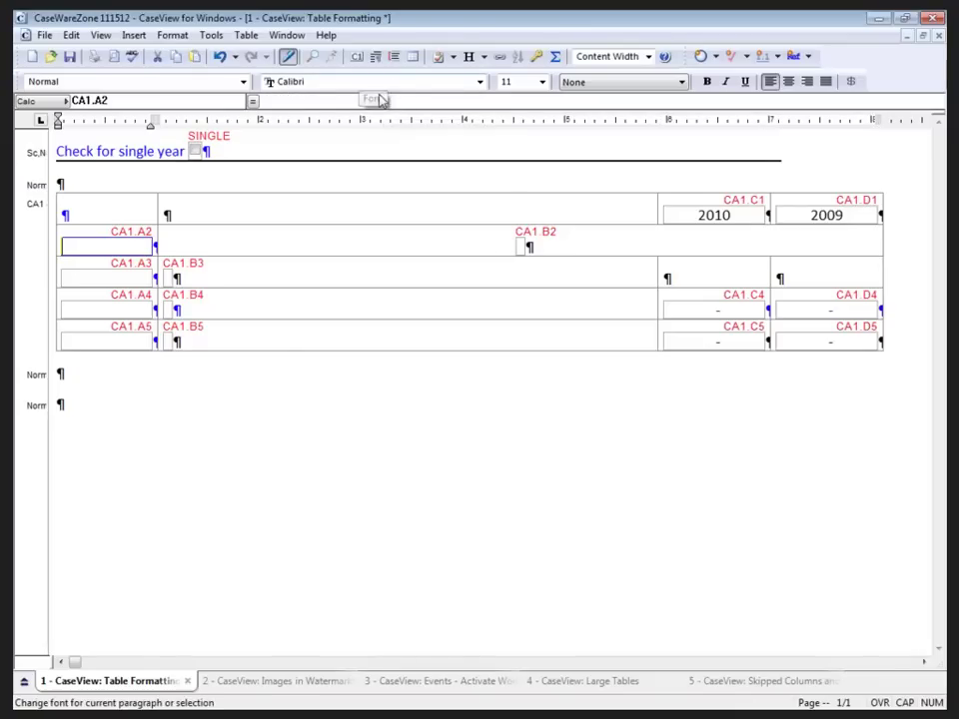
Step: Open the Linkage list and widen it to show map-number balances
left_click(167, 281)
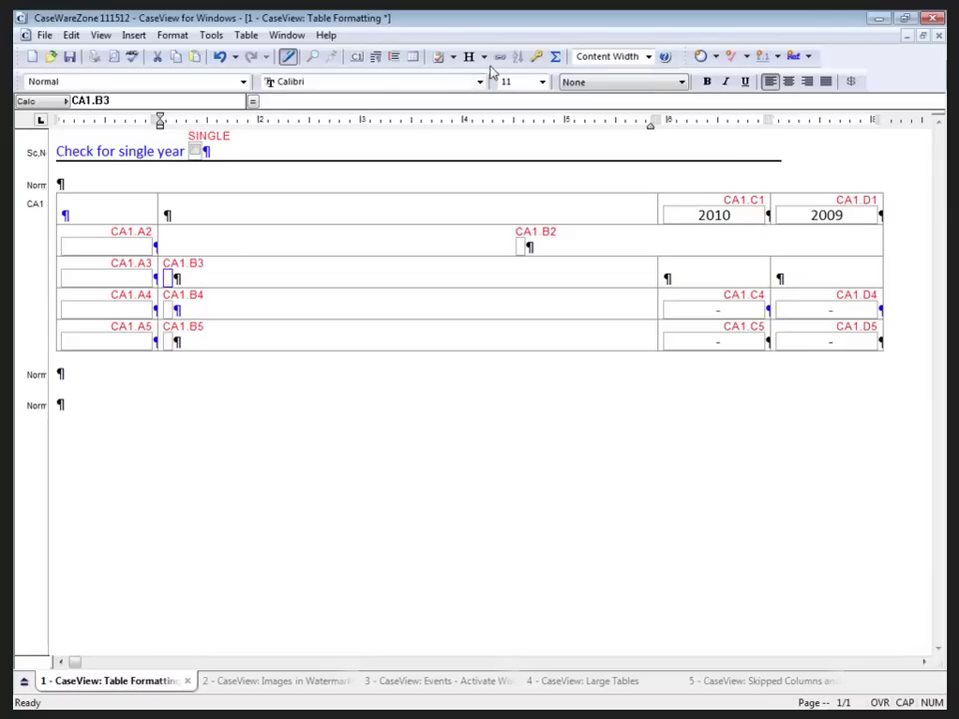
left_click(213, 35)
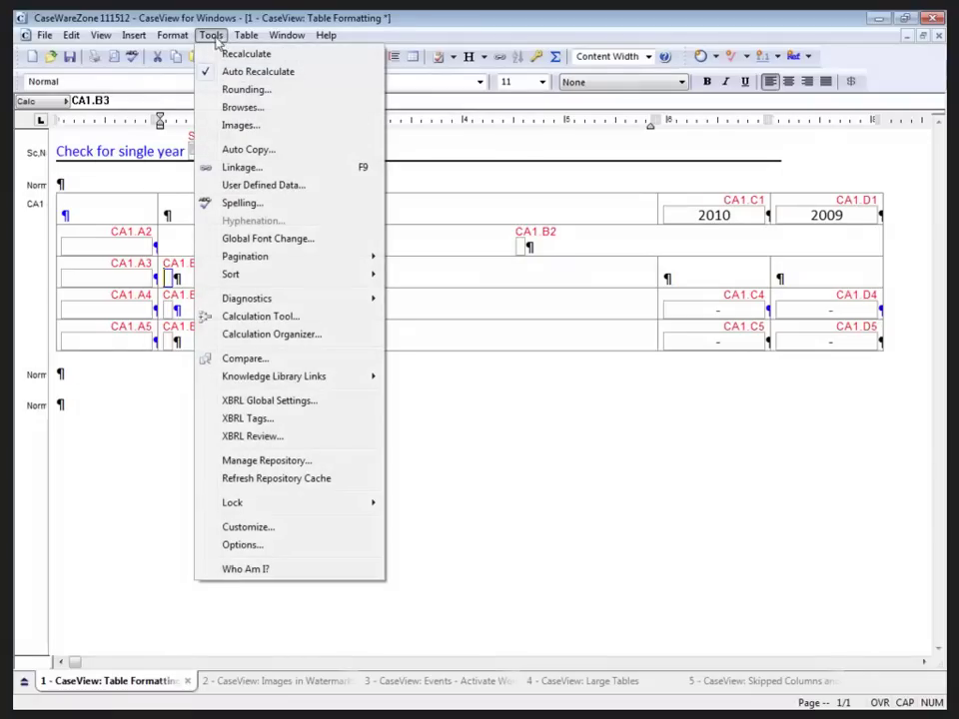
left_click(242, 167)
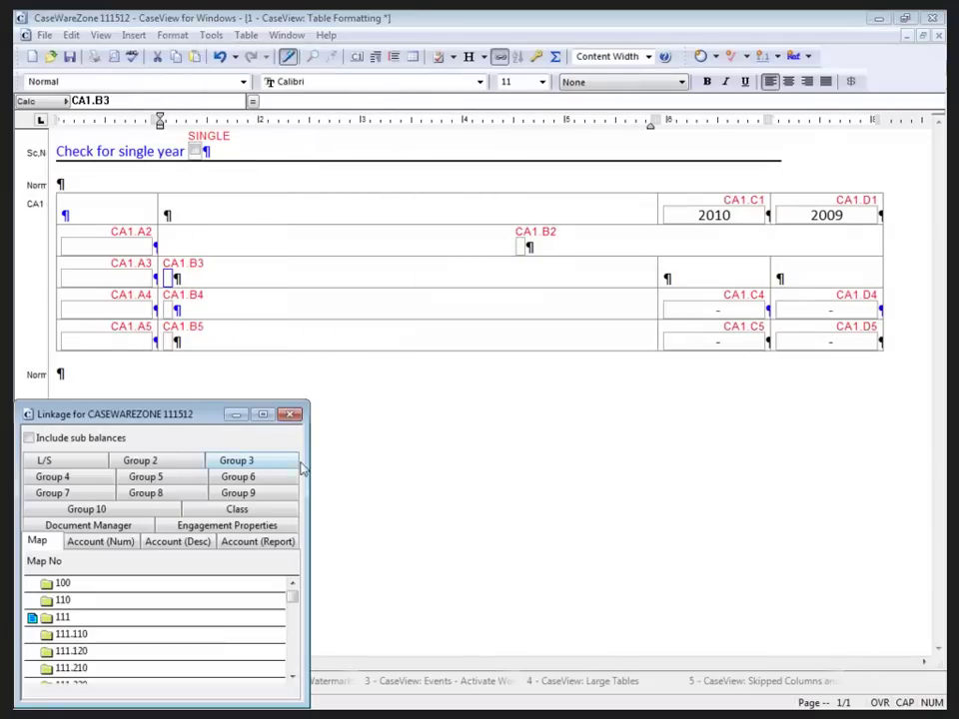
left_click_drag(317, 461, 938, 445)
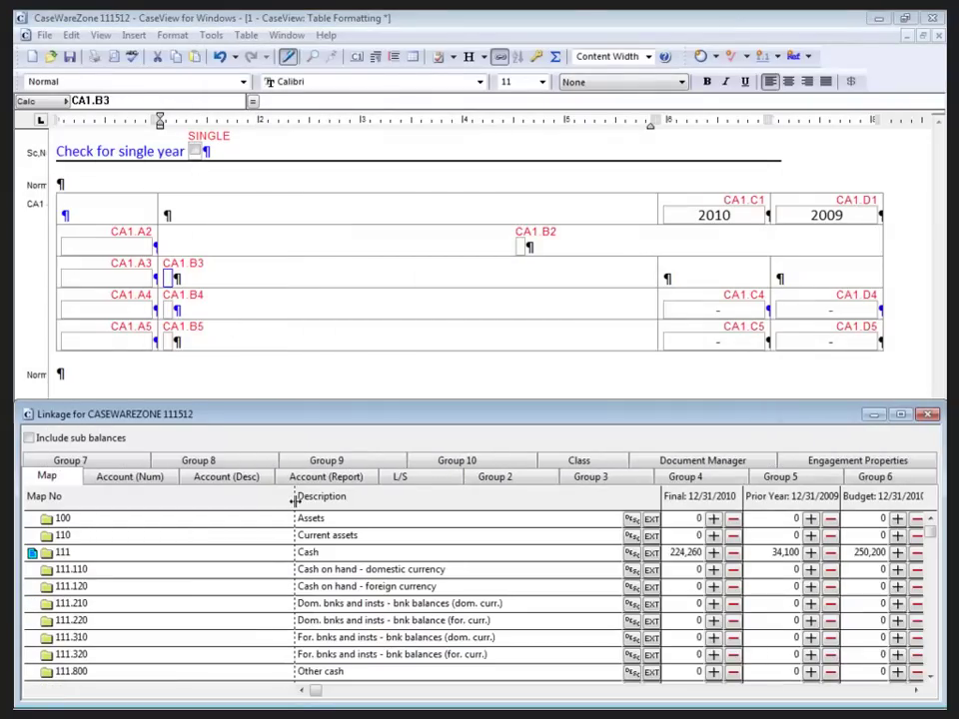
left_click_drag(295, 501, 139, 514)
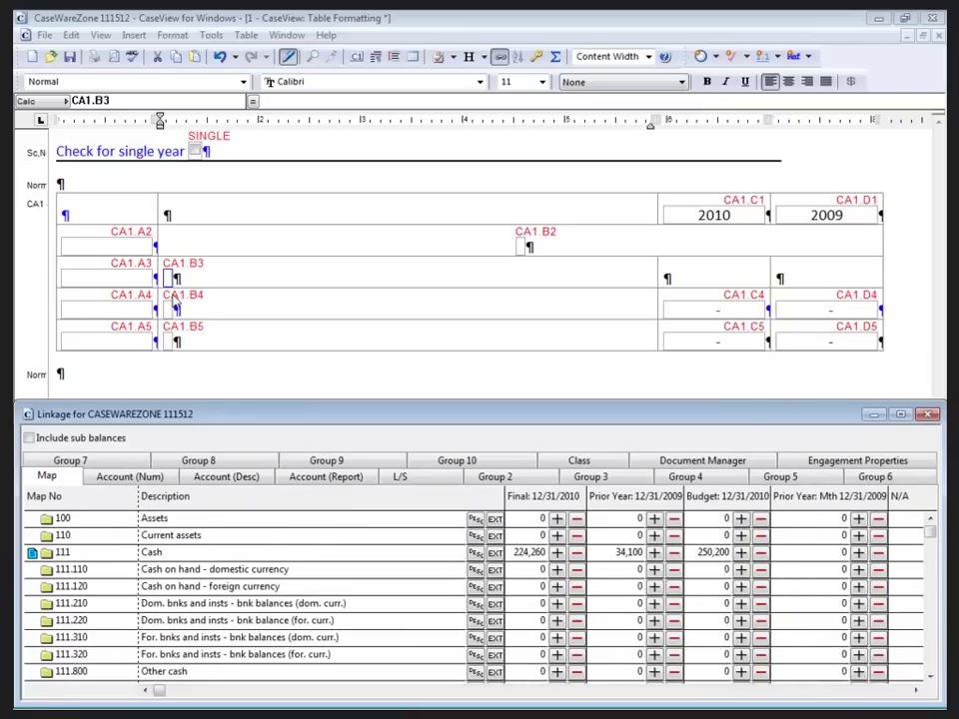
Step: Link map 111's description Cash and balances 224,260 and 34,100 into row 4, then close the list
left_click(172, 314)
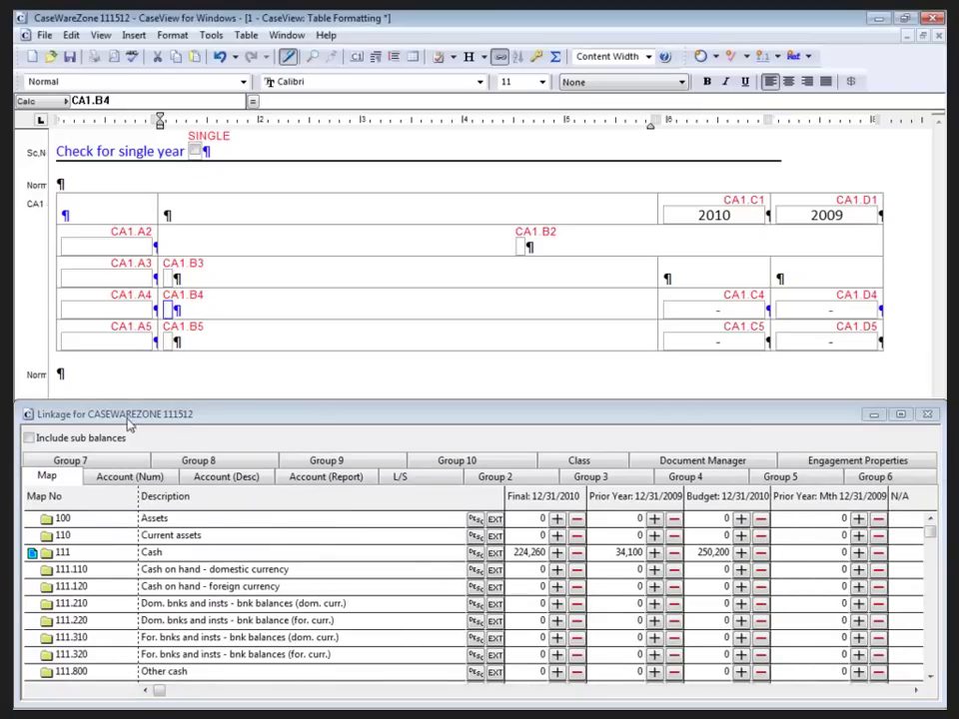
left_click(475, 552)
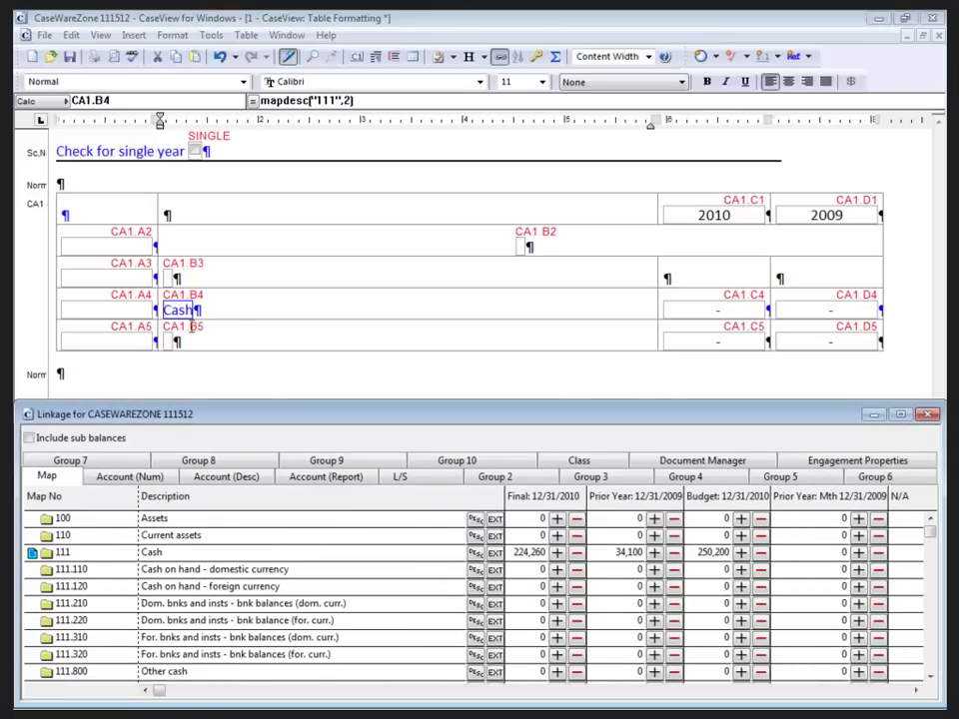
left_click(721, 312)
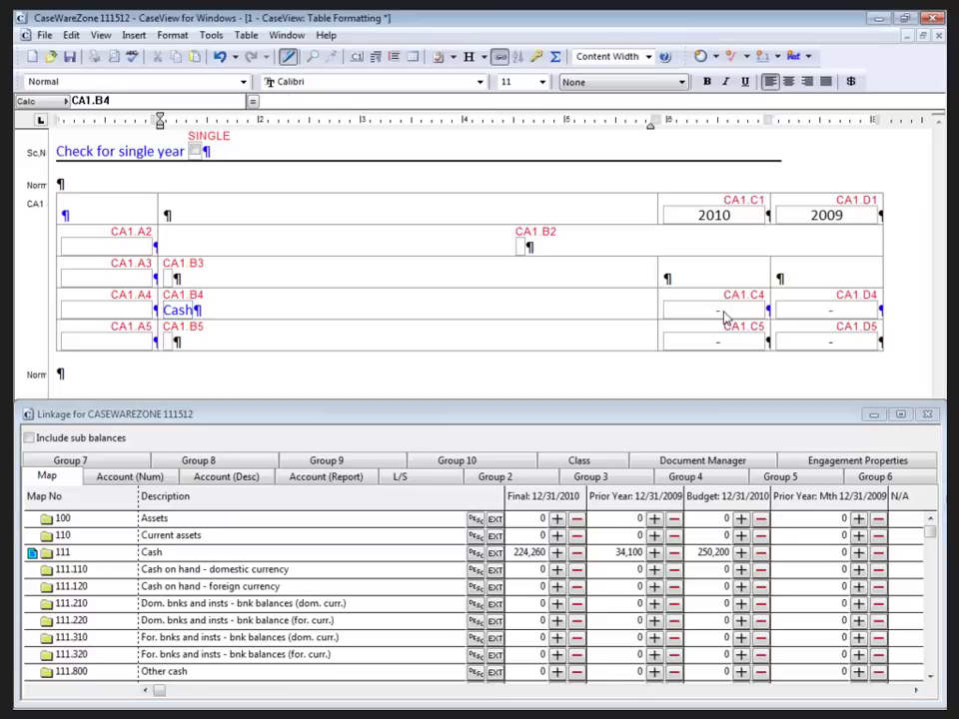
left_click(556, 552)
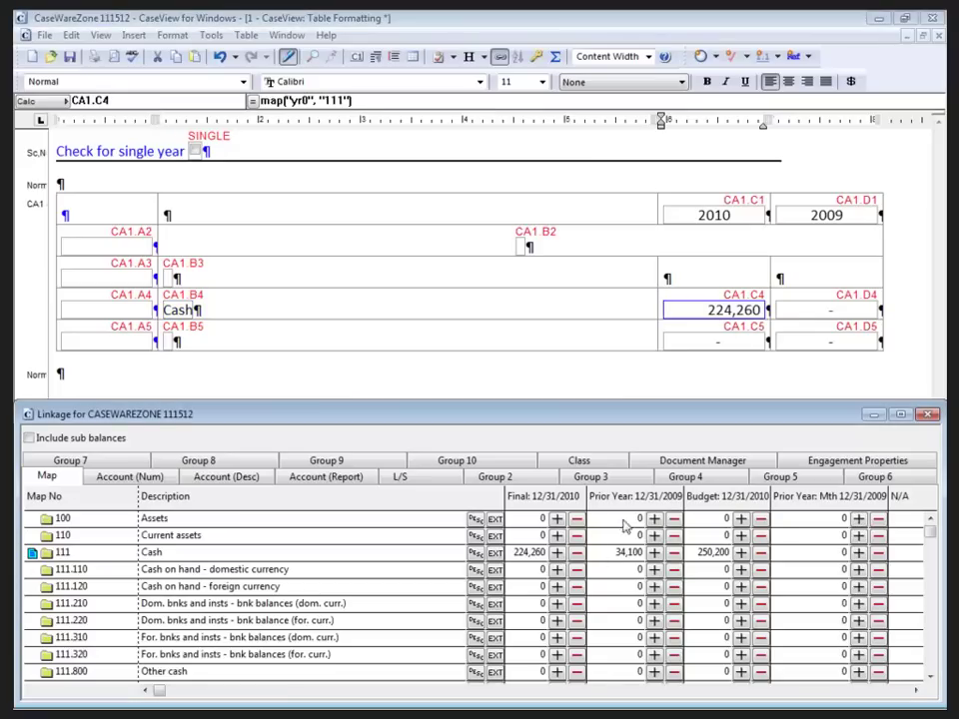
left_click(798, 312)
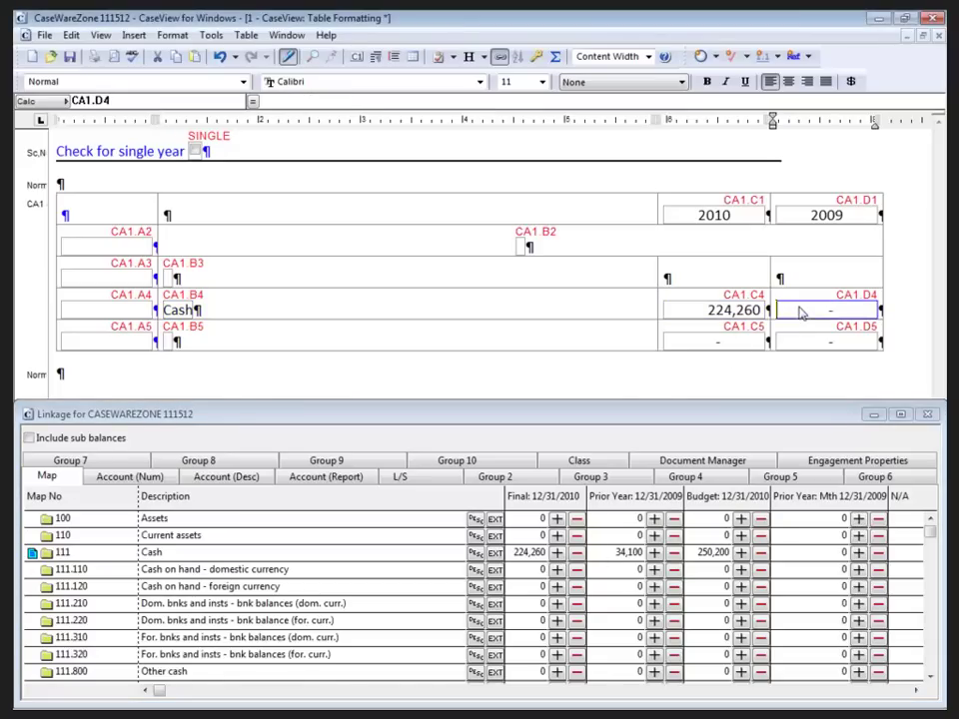
left_click(656, 560)
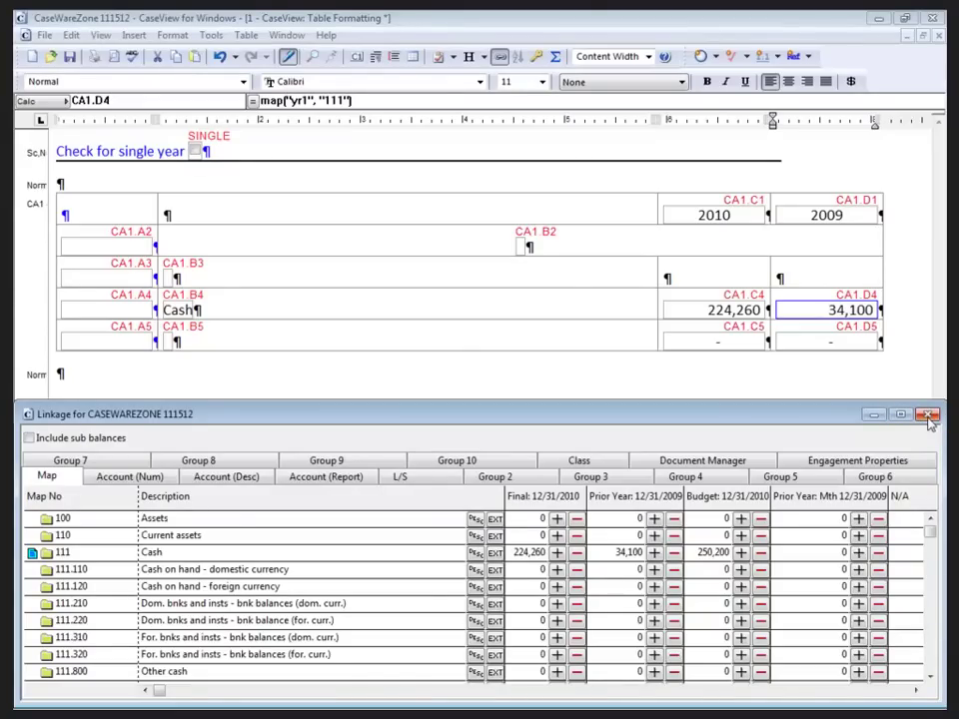
left_click(927, 418)
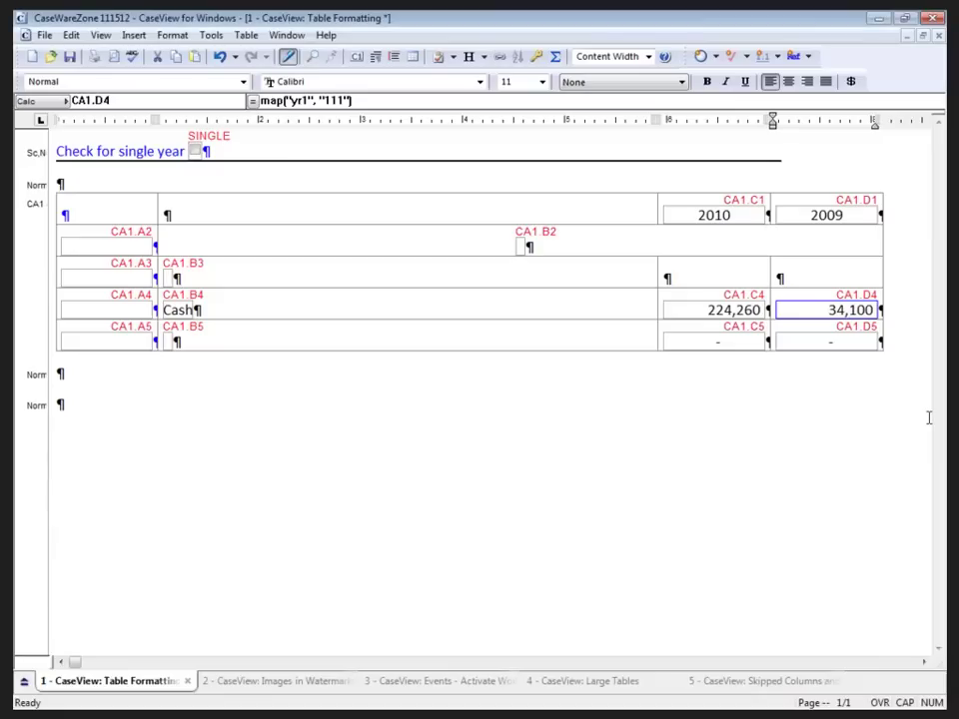
Step: Change B4's description formula to mapdesc(rc(-1#),2), taking the map number from column A
left_click(184, 309)
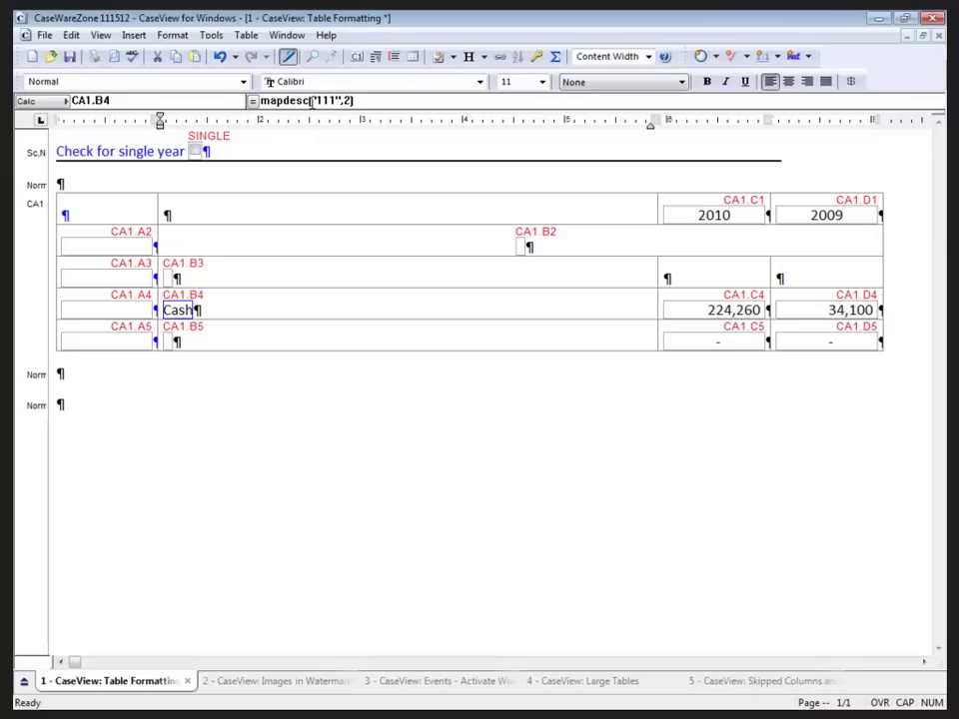
double_click(322, 99)
left_click_drag(322, 100, 340, 100)
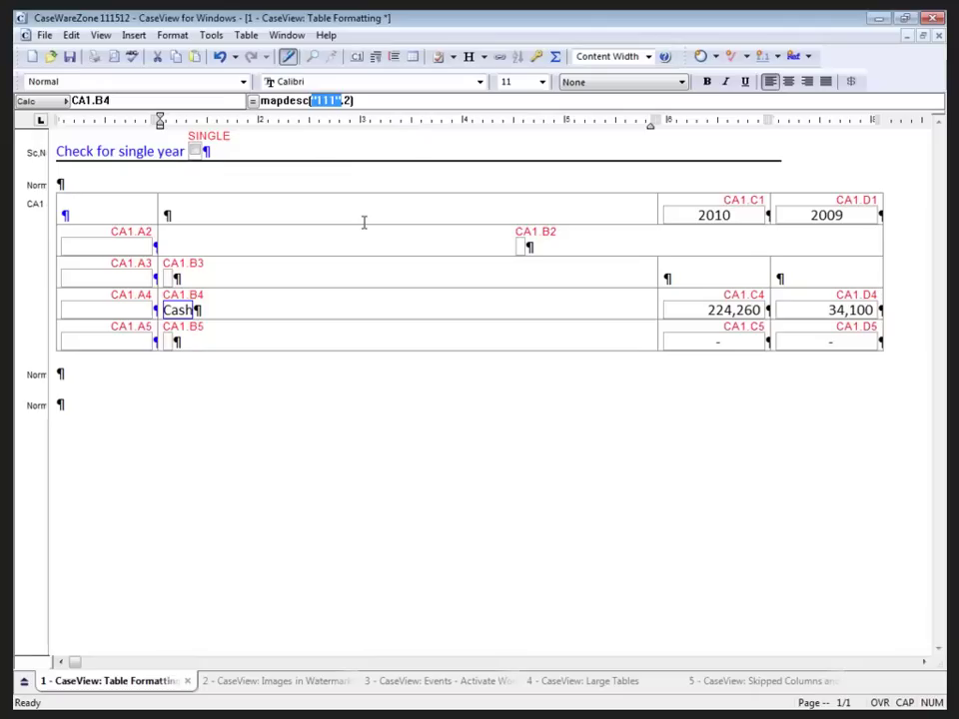
type("rc(-1")
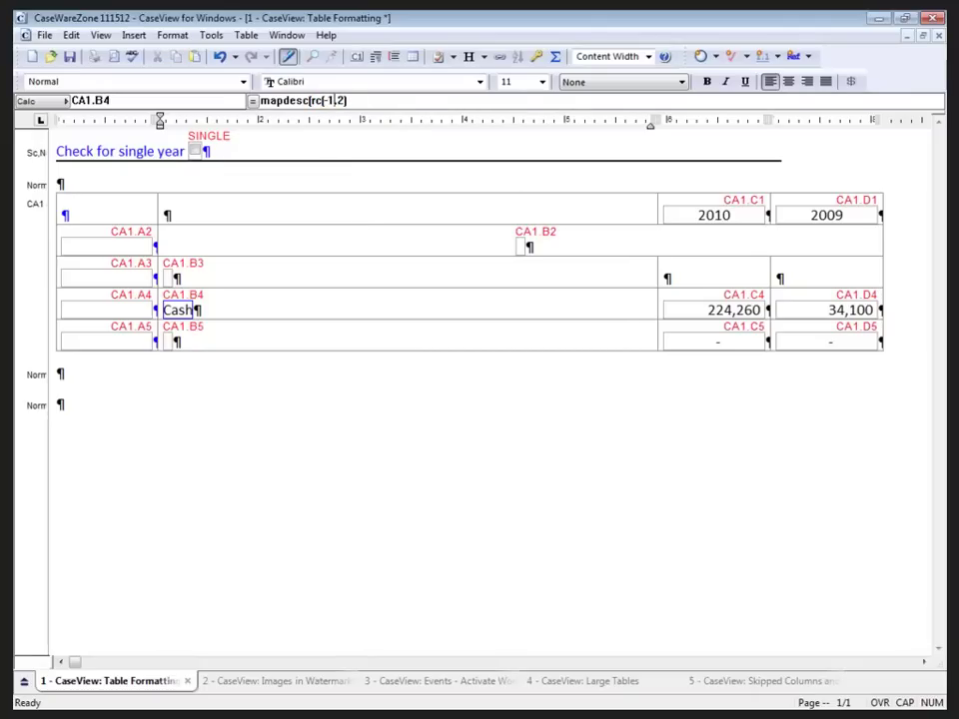
type("#)")
Step: Replace 111 in C4 and D4 with rc(-2#) and rc(-3#) so both balances follow column A
left_click(691, 314)
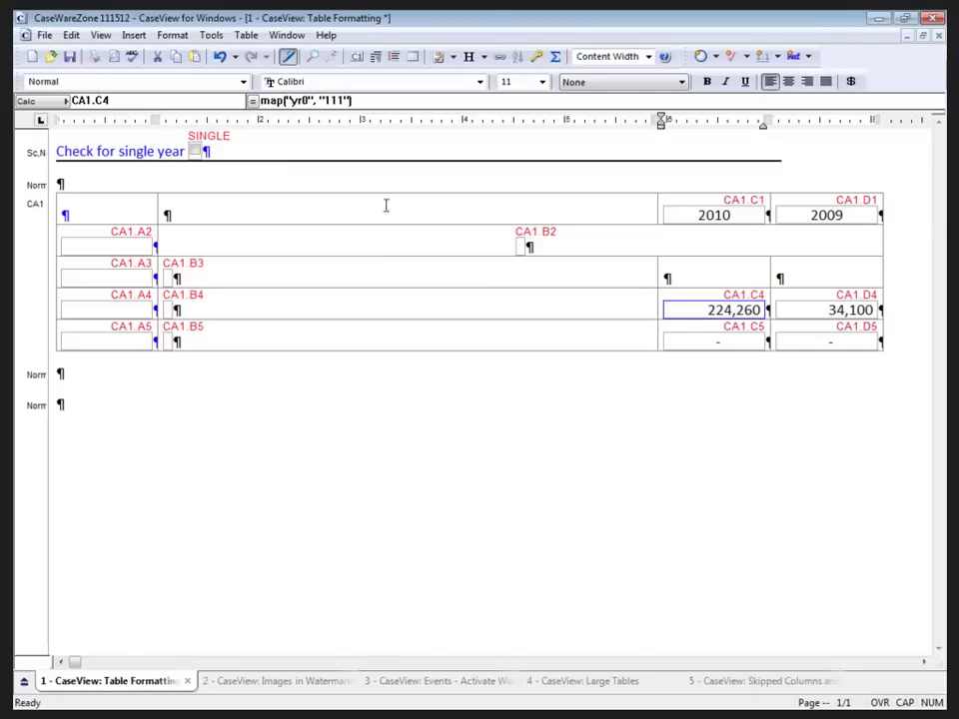
double_click(329, 100)
left_click_drag(340, 100, 345, 100)
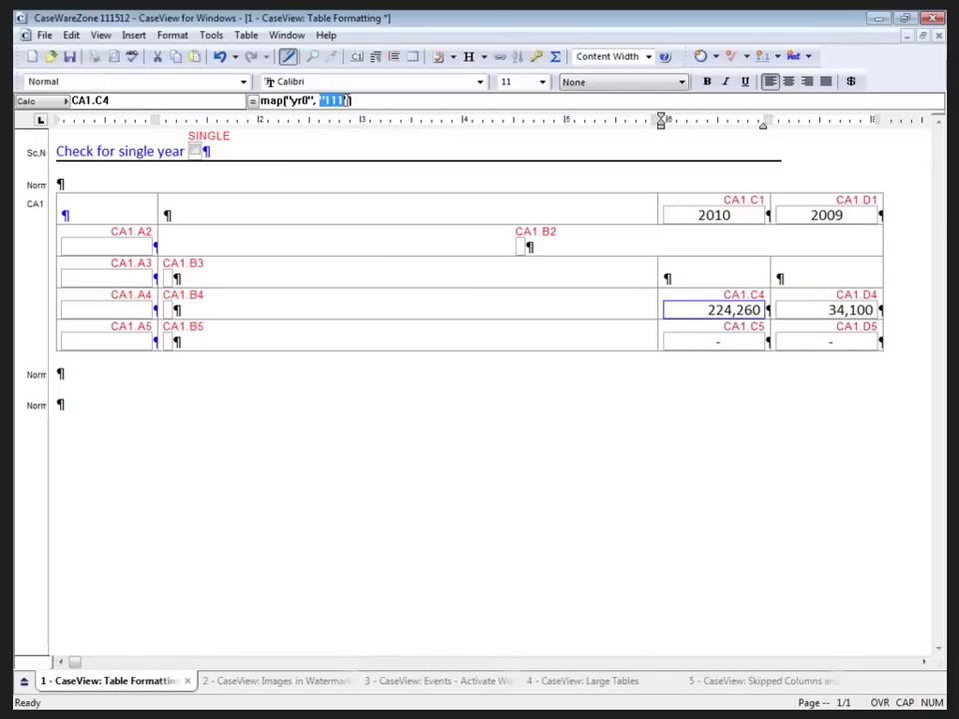
type("rc(-2#")
key("Tab")
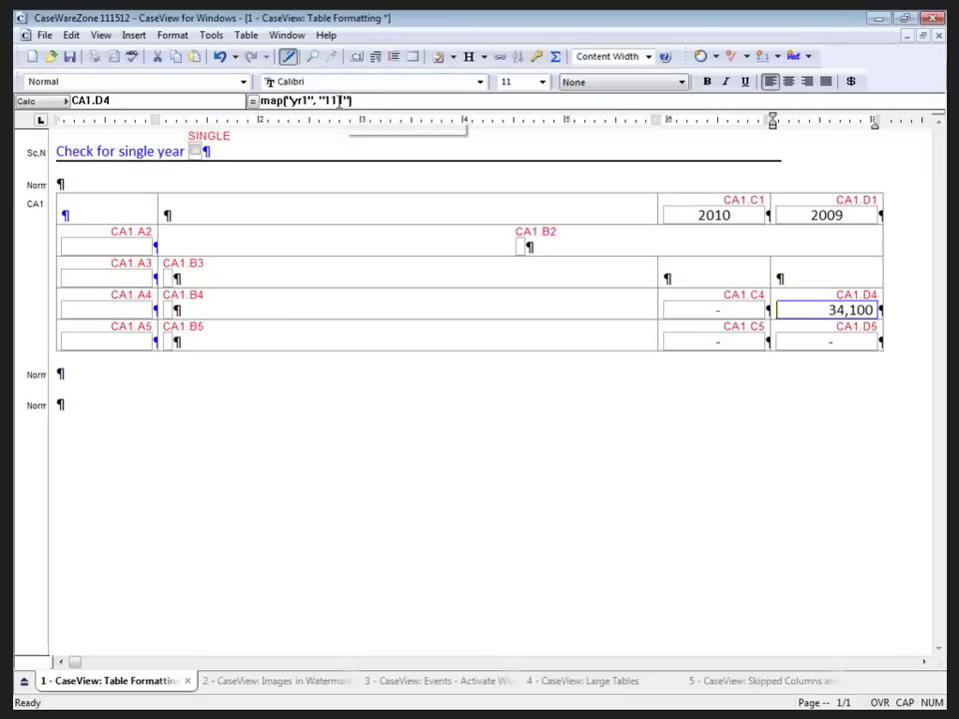
left_click_drag(319, 100, 336, 92)
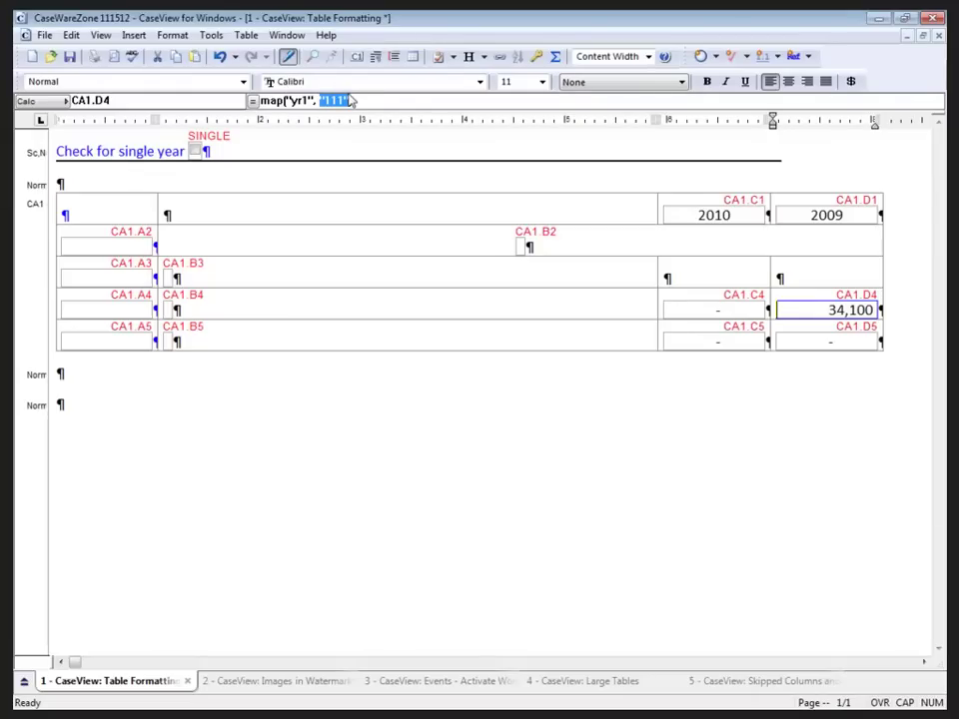
type("rc(-3)")
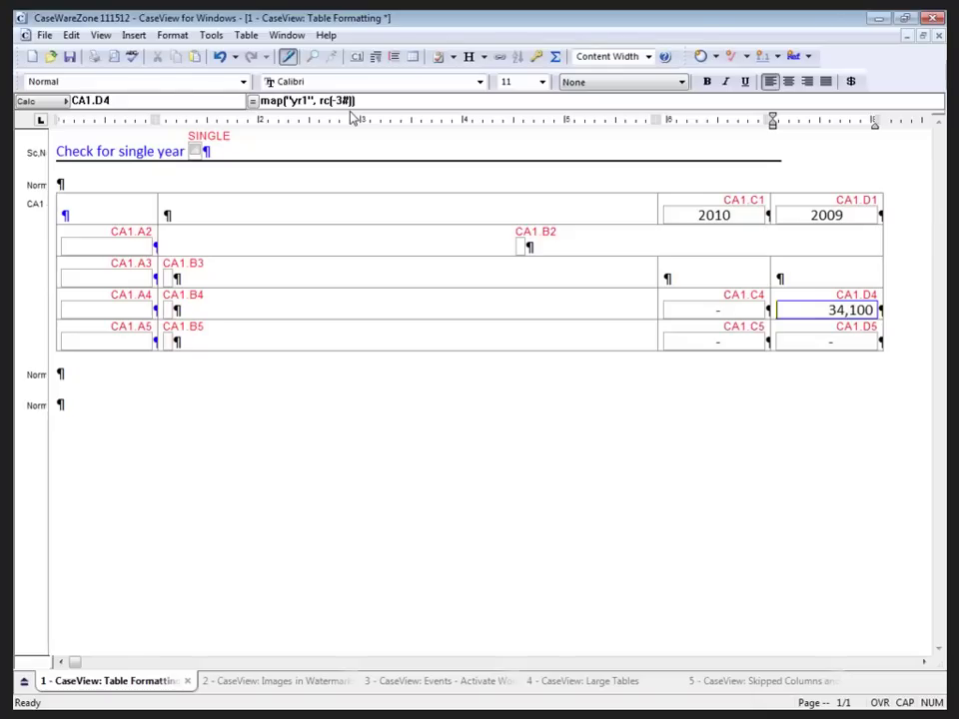
key("Tab")
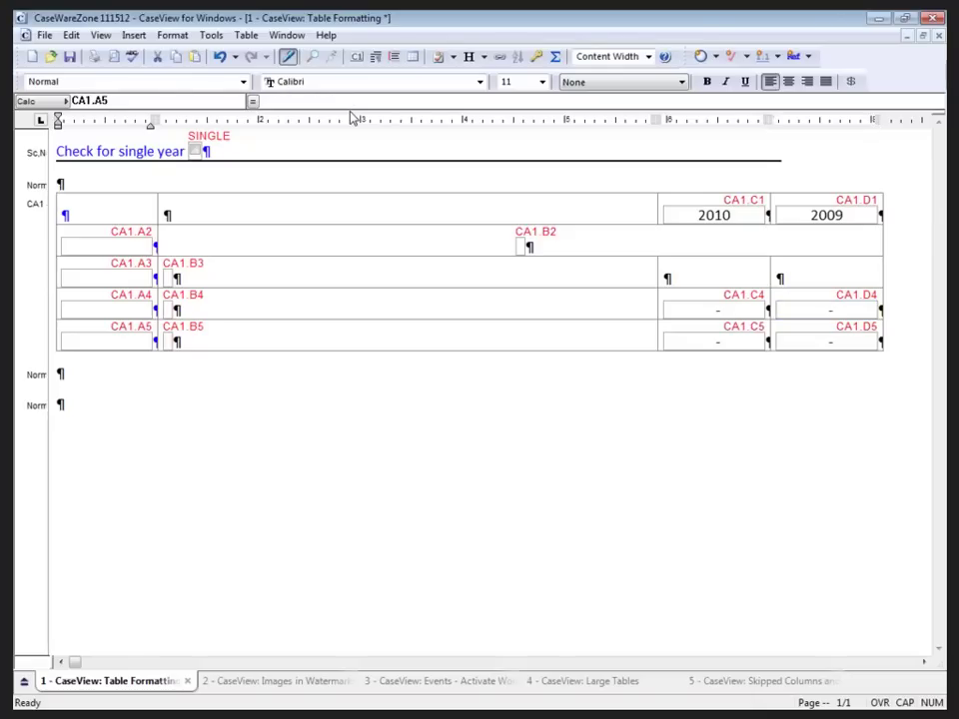
Step: Make C5 a subtotal with the formula RRTOTAL(-1#,-1) built in the Calculation Editor
left_click(688, 343)
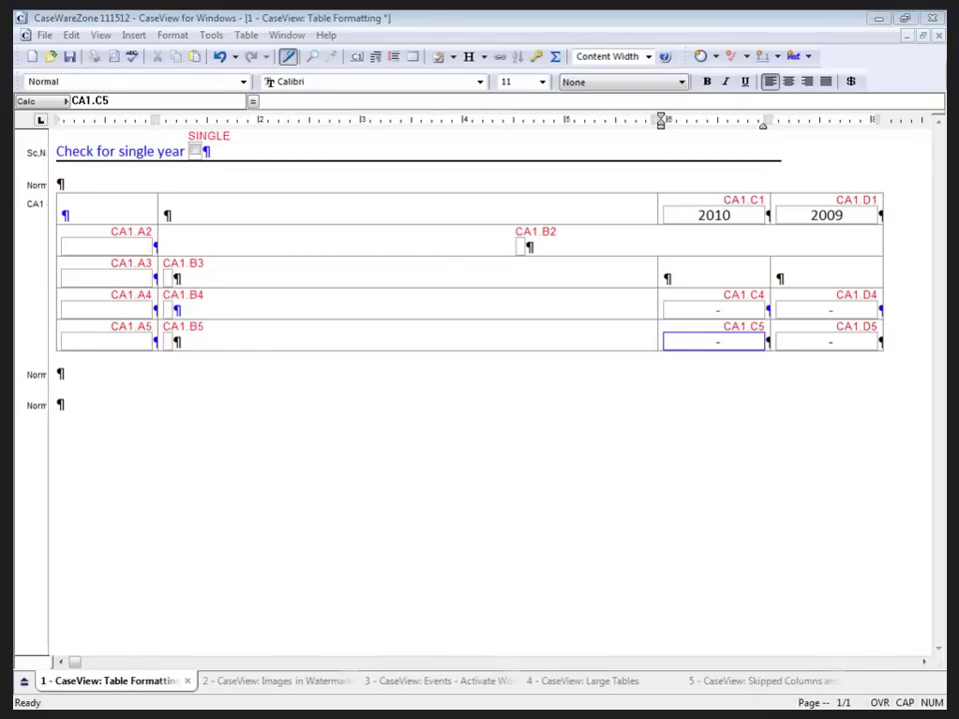
left_click(253, 101)
left_click_drag(64, 223, 612, 157)
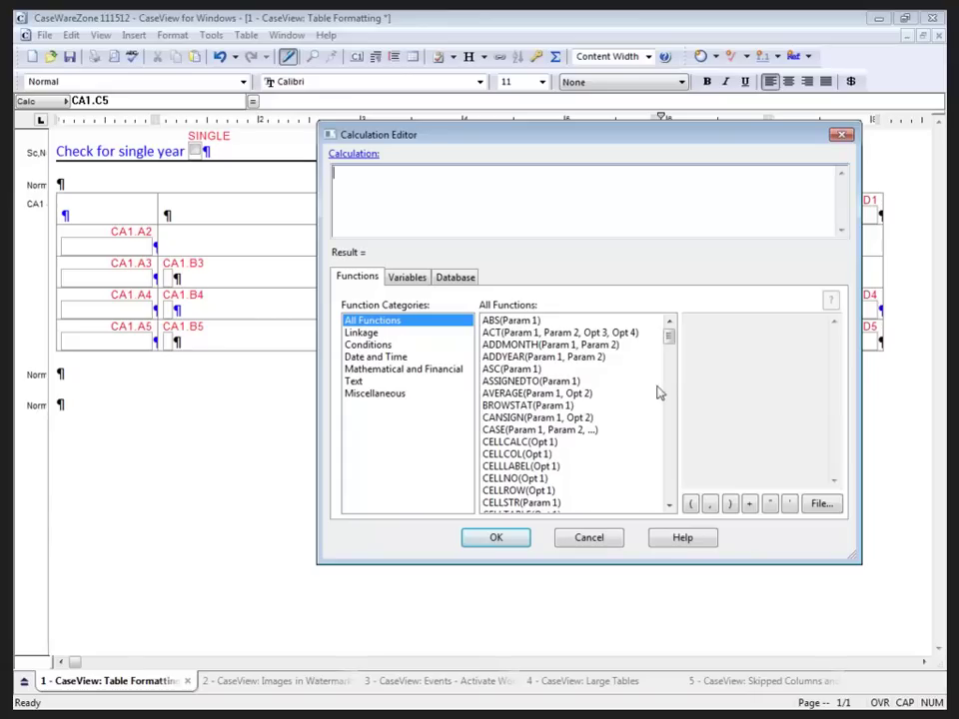
left_click_drag(671, 346, 687, 460)
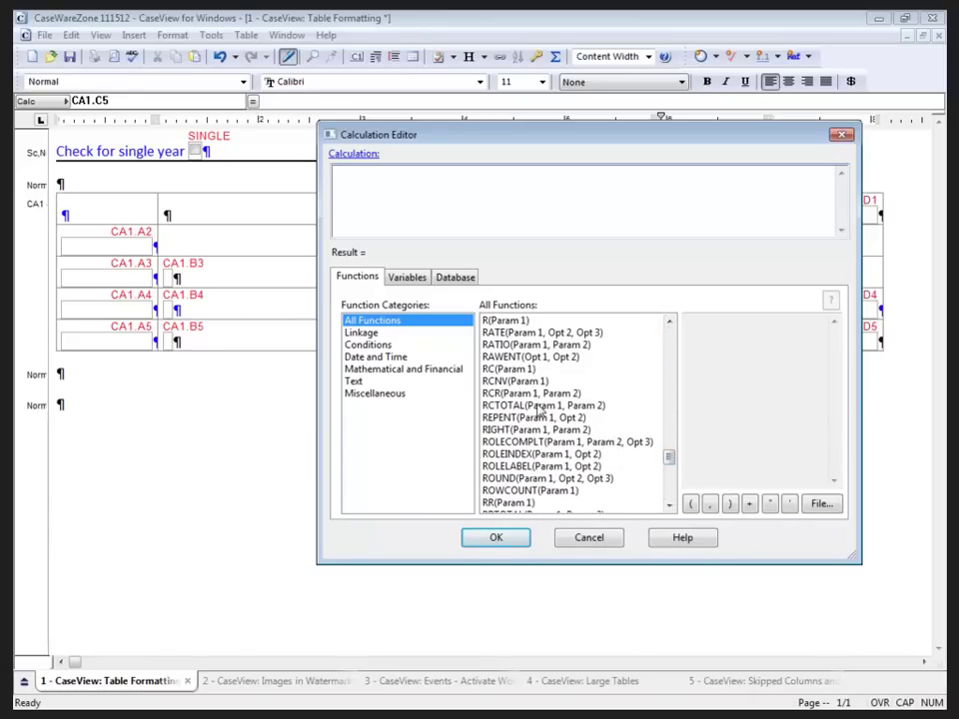
left_click(668, 504)
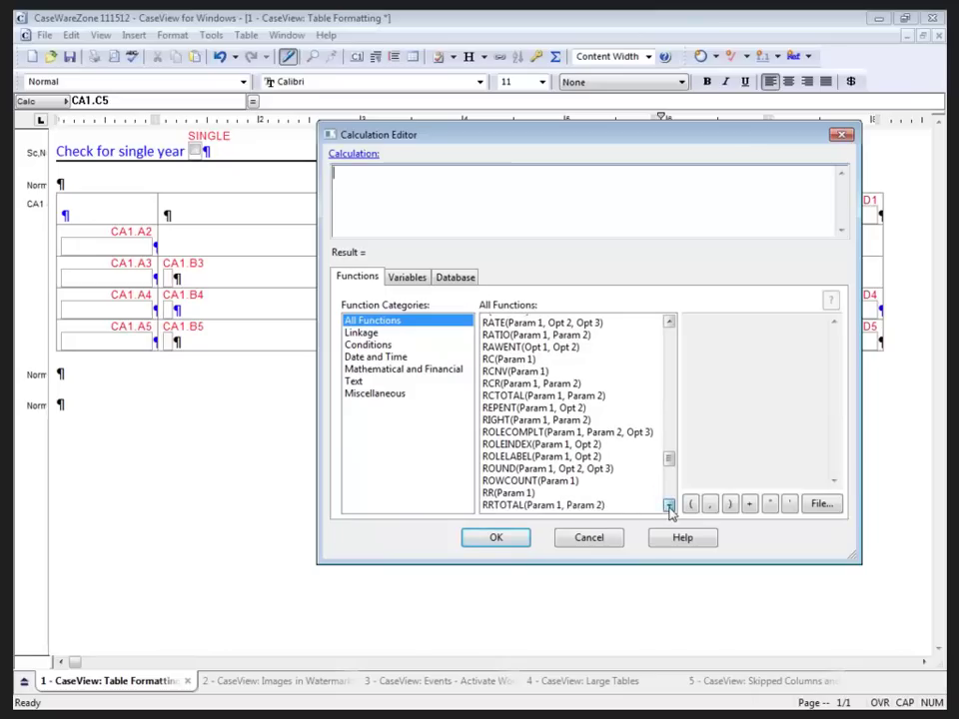
left_click(668, 504)
left_click(546, 479)
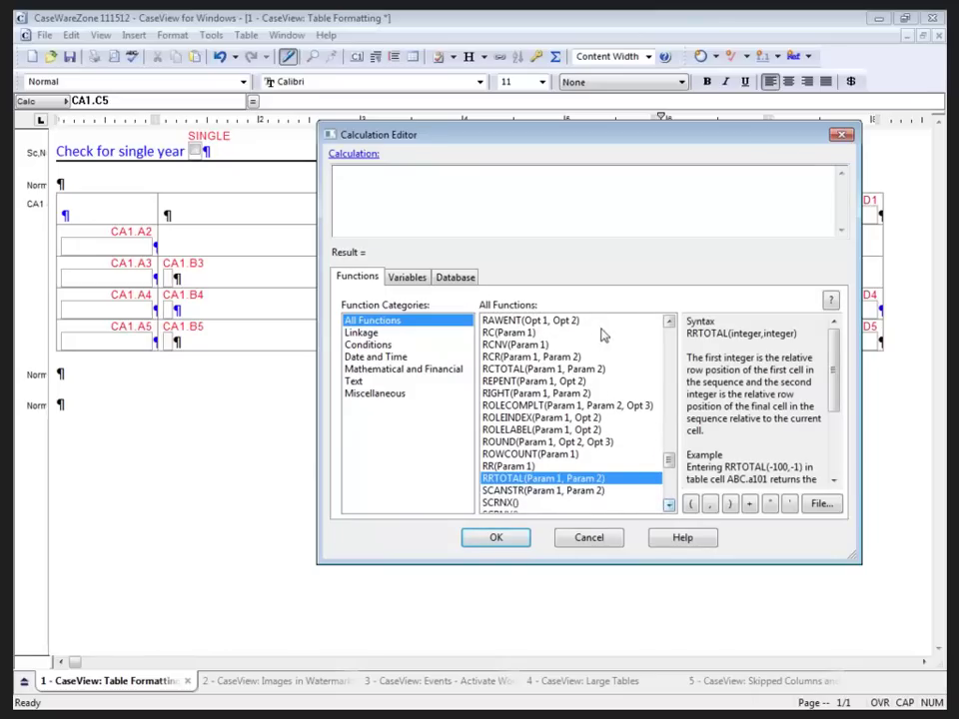
double_click(546, 482)
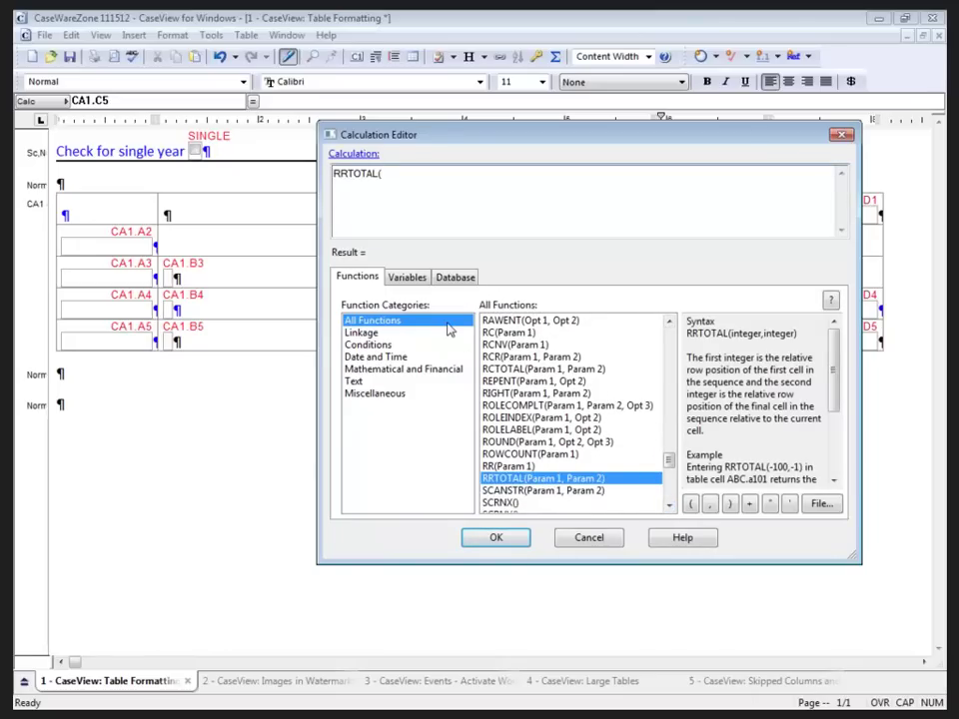
type("-1#,-1)")
key("ctrl+a")
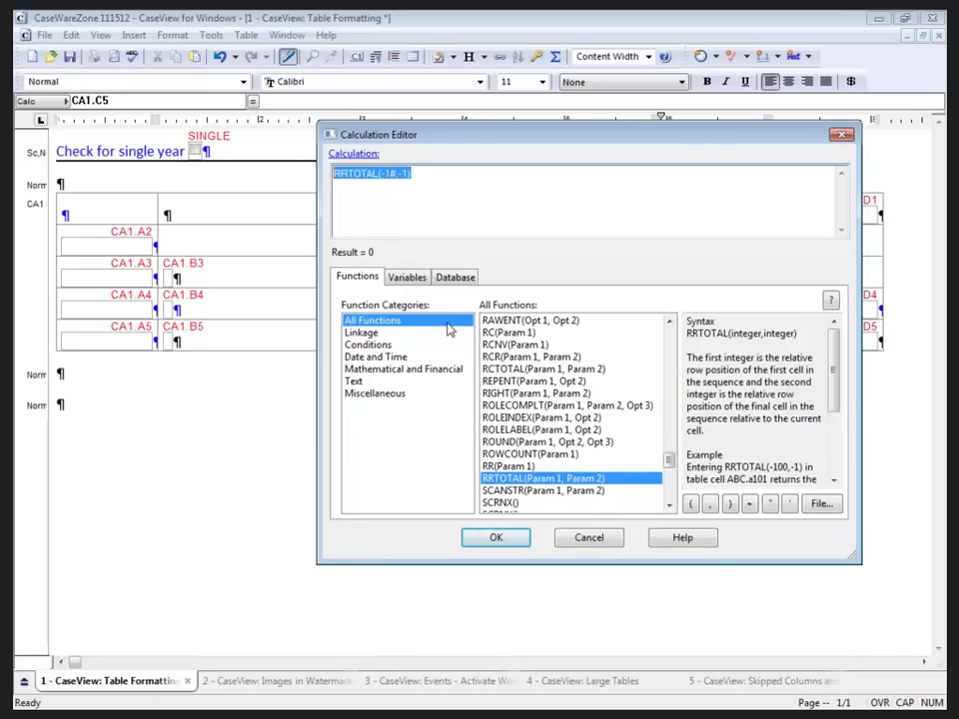
left_click(497, 538)
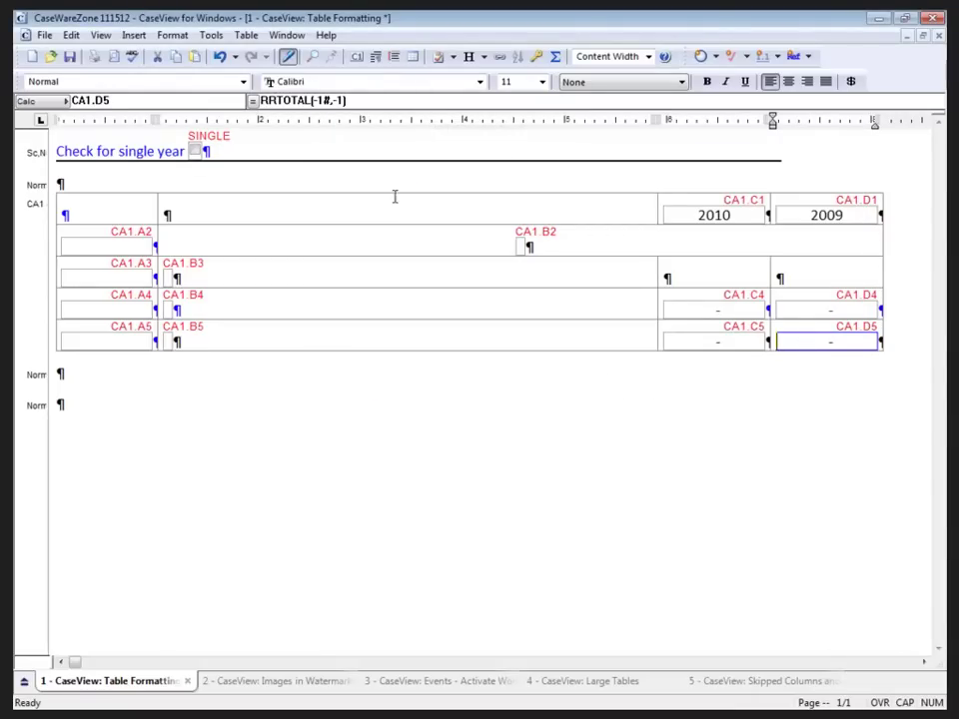
left_click(306, 297)
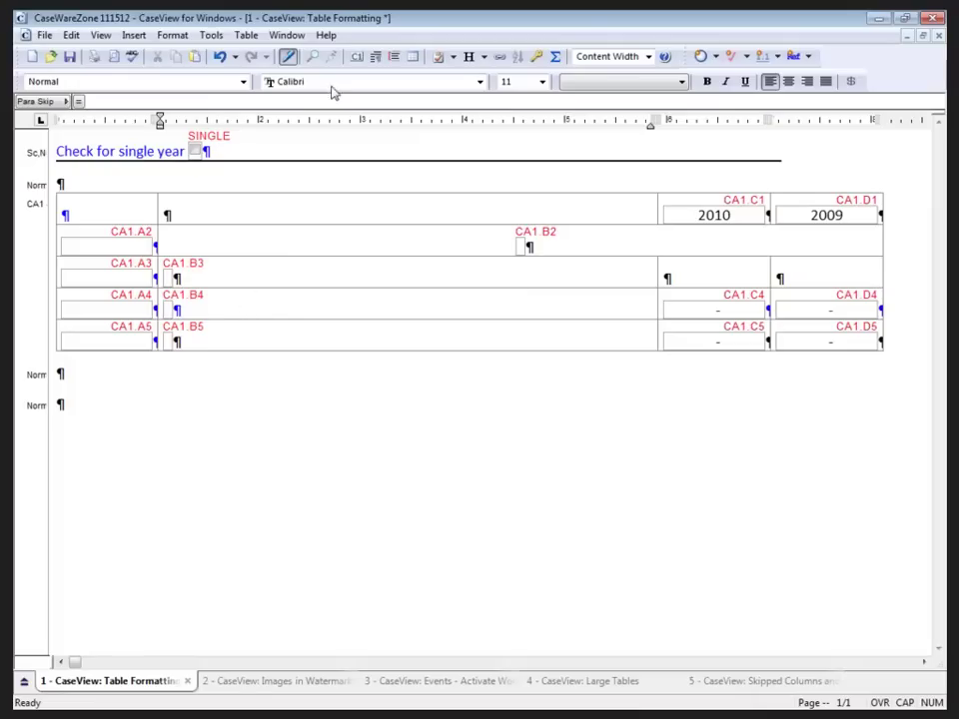
Step: Insert 15 rows after row 4, copying its contents into each new row
left_click(240, 36)
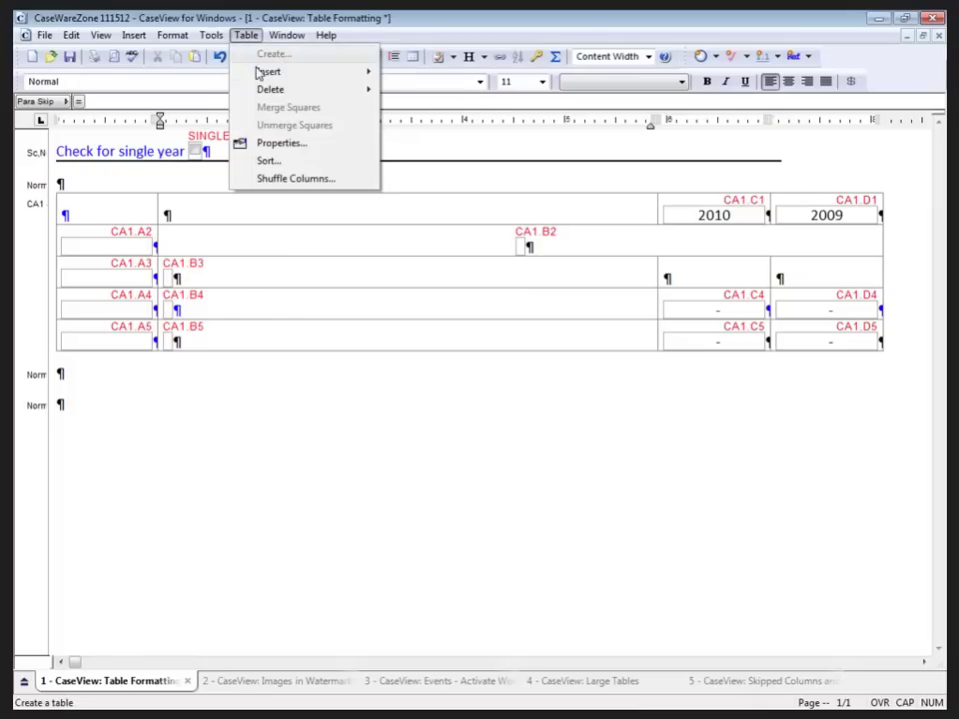
mouse_move(262, 73)
left_click(405, 72)
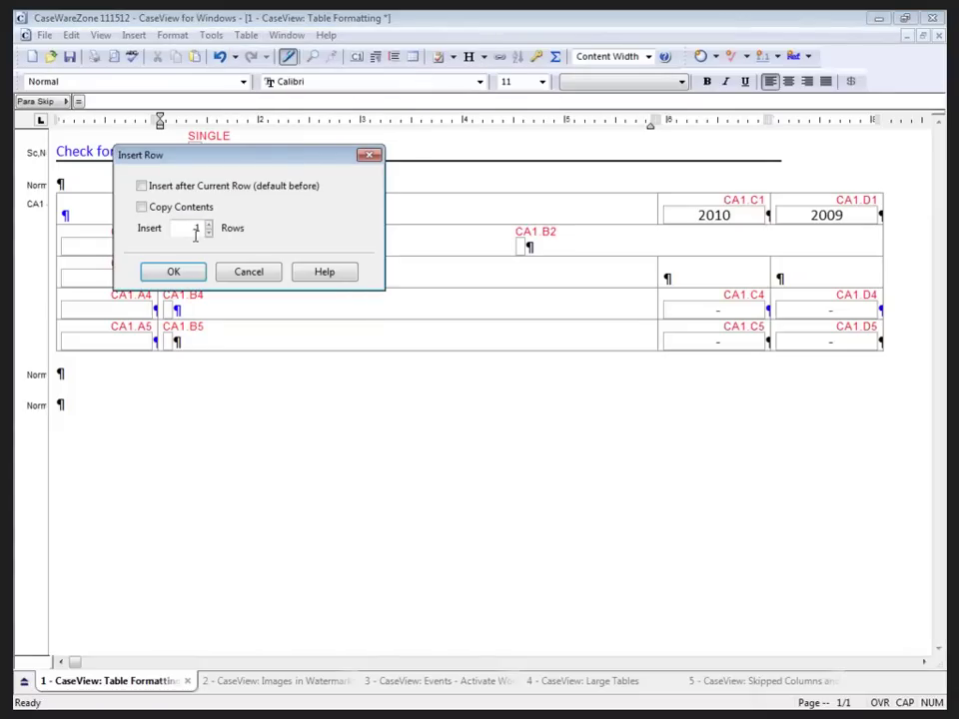
left_click(142, 186)
left_click(143, 207)
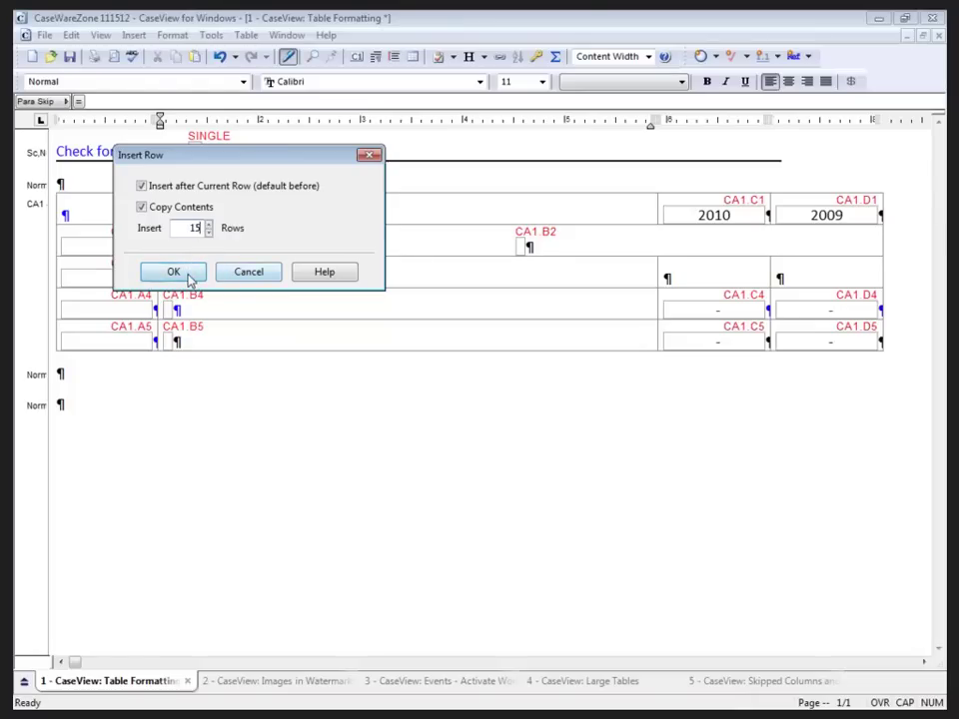
left_click(174, 272)
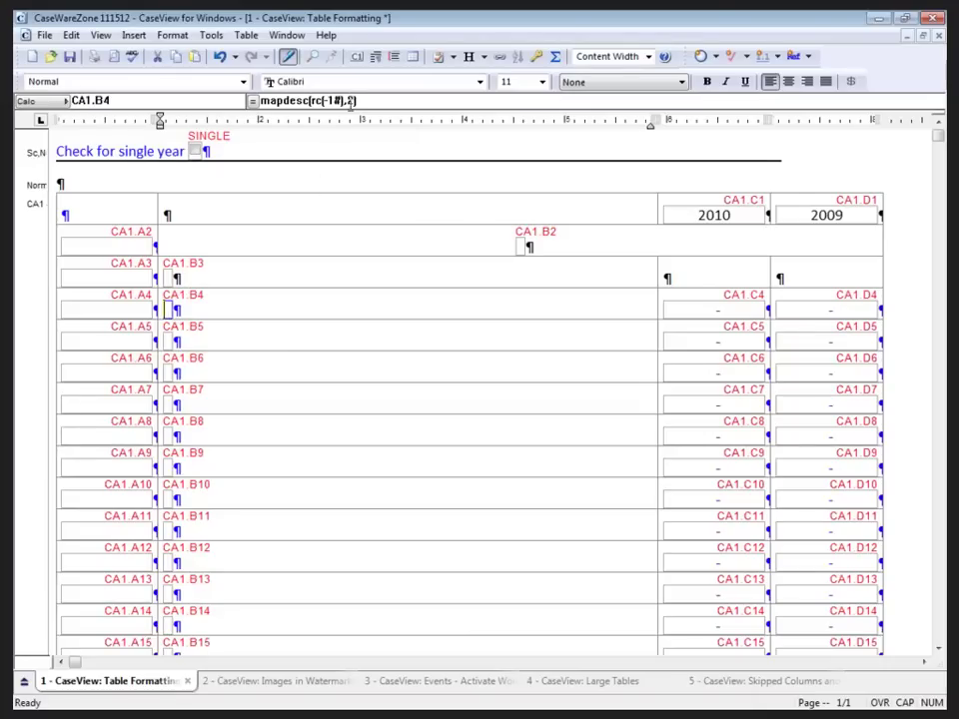
left_click_drag(354, 99, 219, 94)
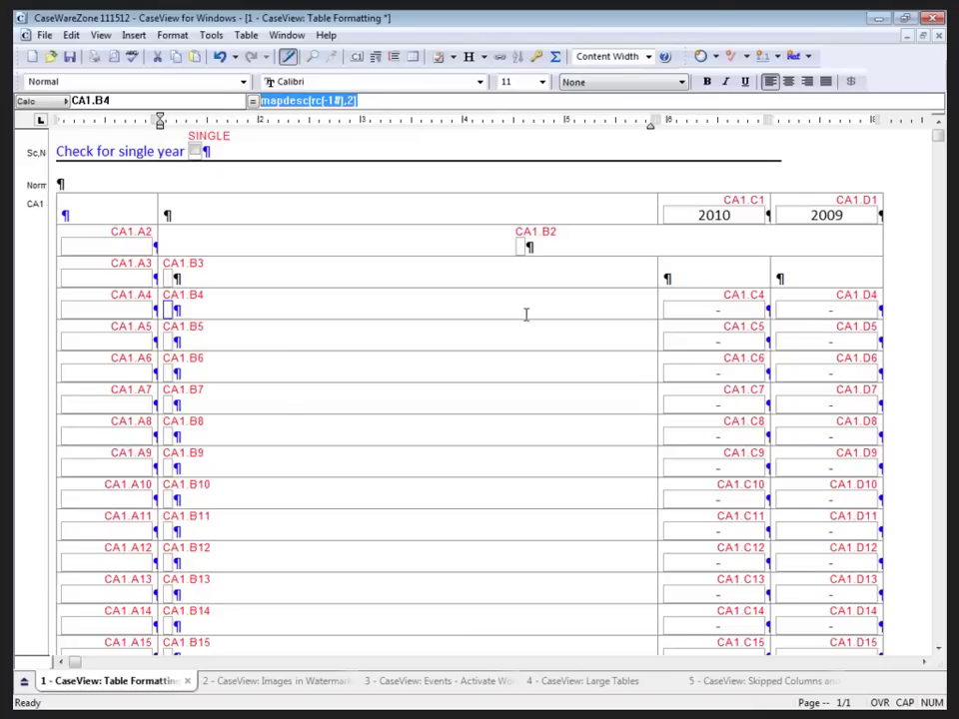
left_click(522, 248)
left_click(273, 103)
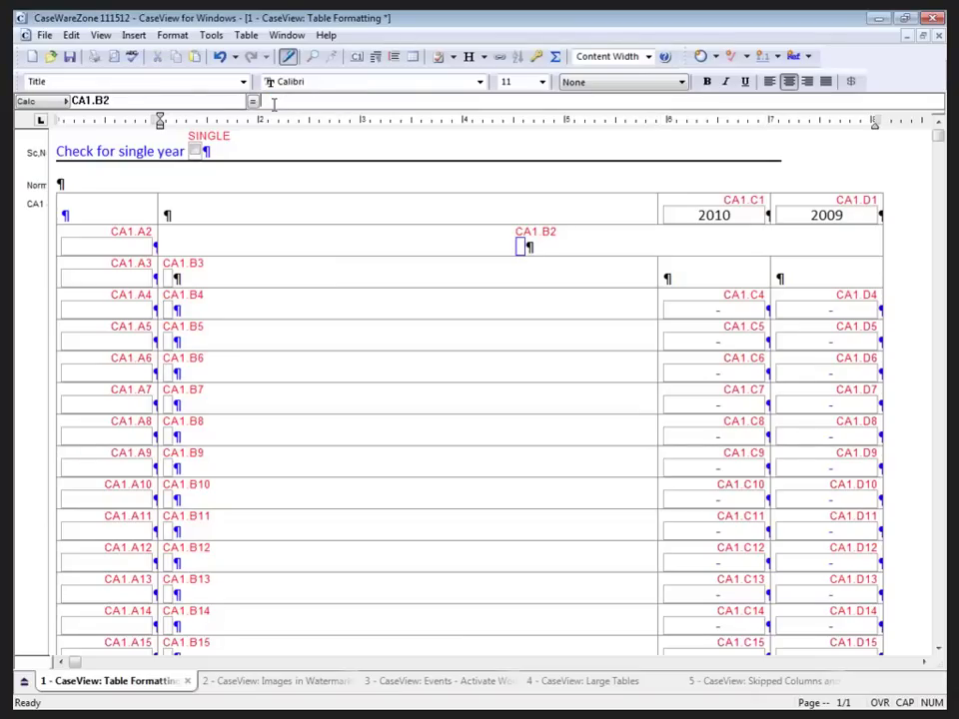
left_click(167, 281)
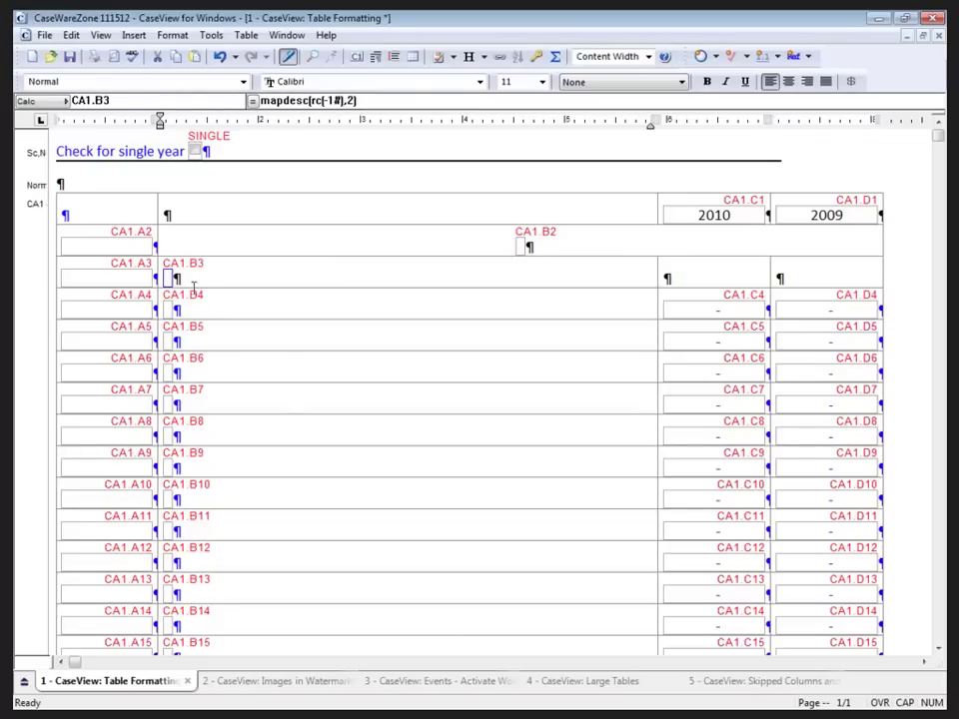
scroll(167, 280, "down", 5)
left_click(170, 381)
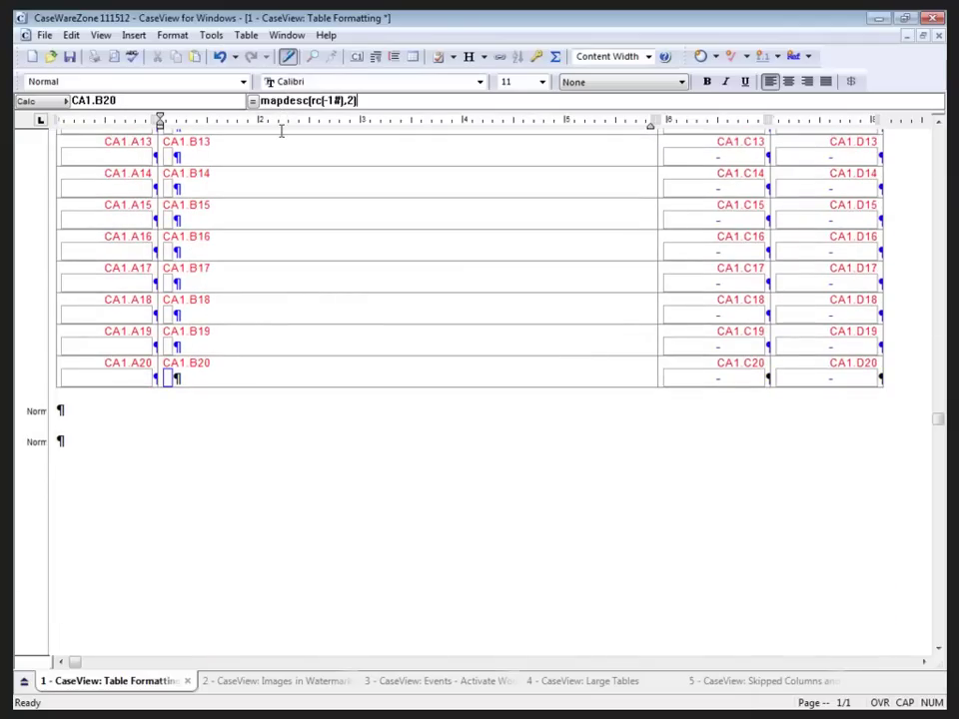
left_click(279, 328)
scroll(290, 313, "up", 5)
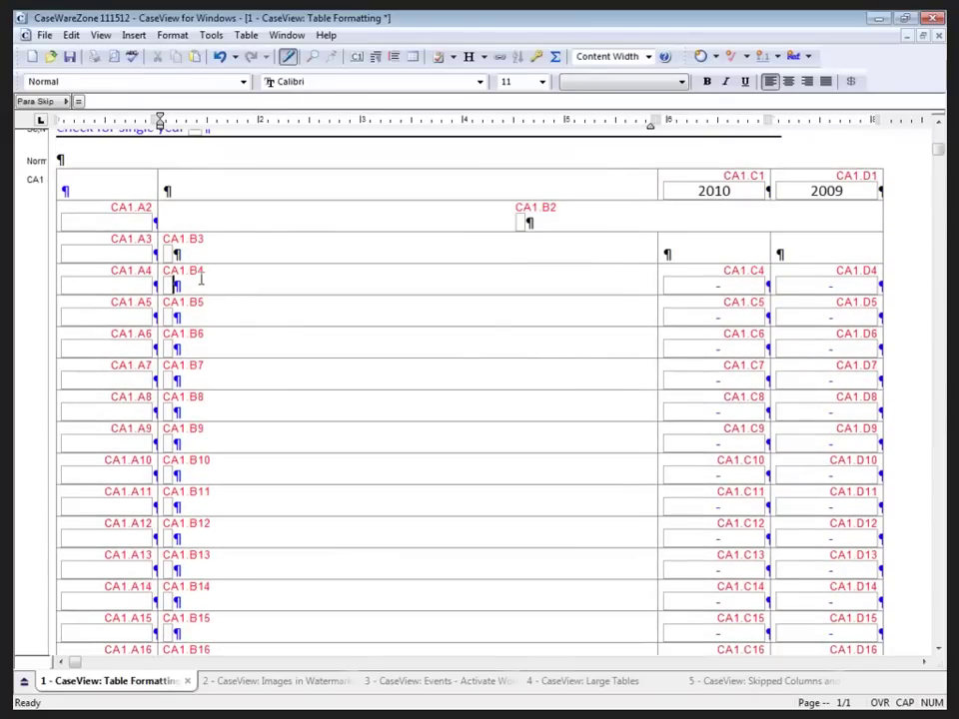
scroll(205, 281, "down", 4)
scroll(198, 286, "up", 4)
left_click(199, 286)
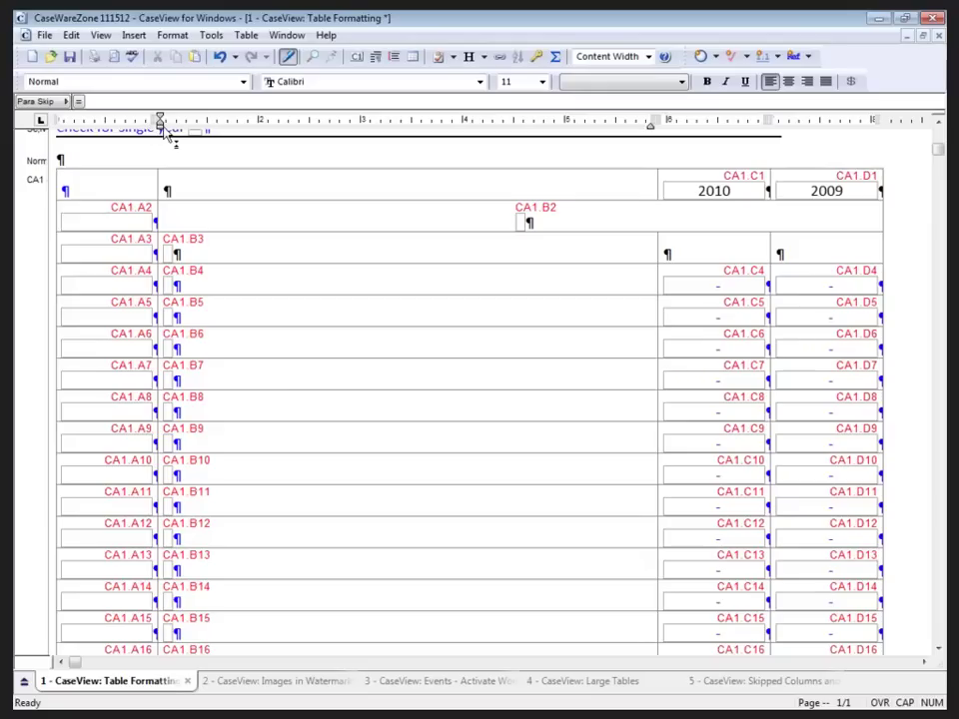
Step: Indent B4's description and save its formatting as a new 'Line Item' paragraph style
left_click_drag(170, 137, 201, 127)
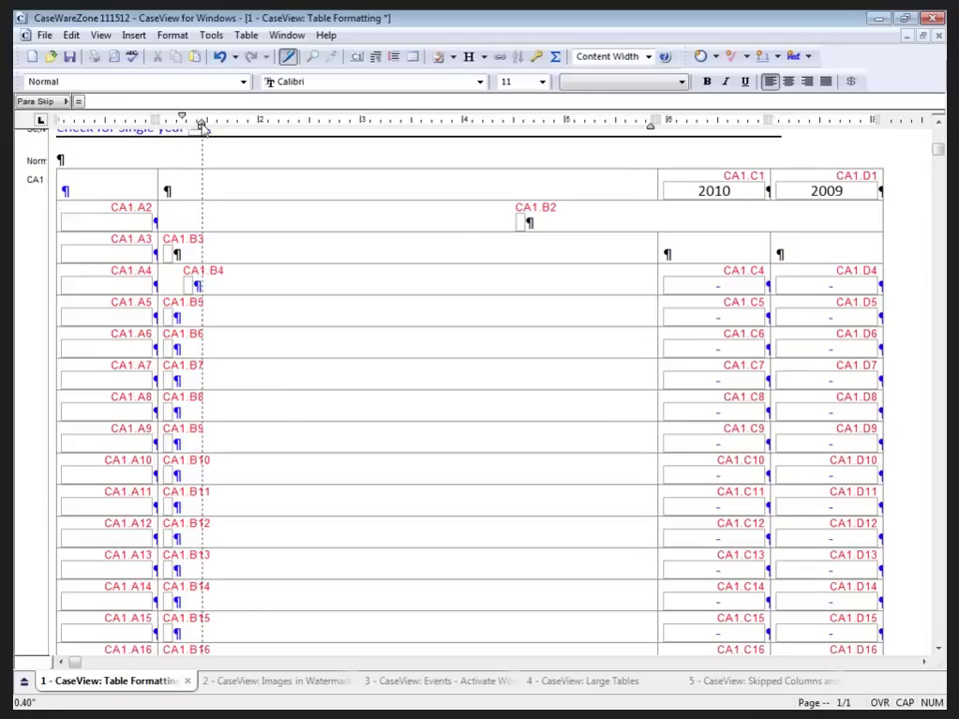
left_click(104, 84)
type("line item")
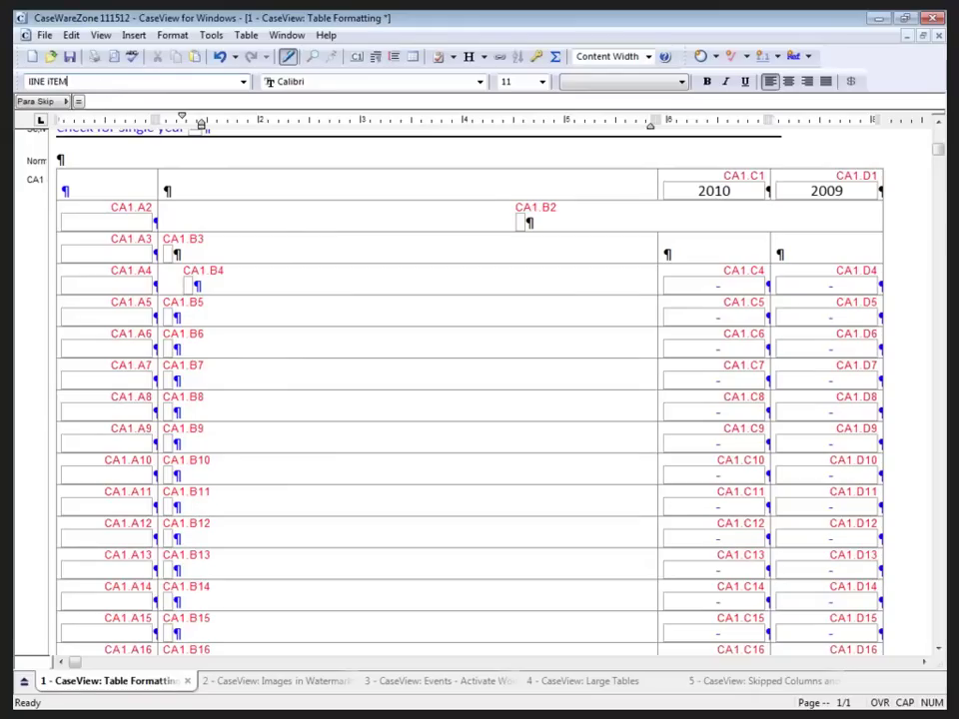
key("Caps_Lock")
key("shift+Home")
type("Line Item")
key("Return")
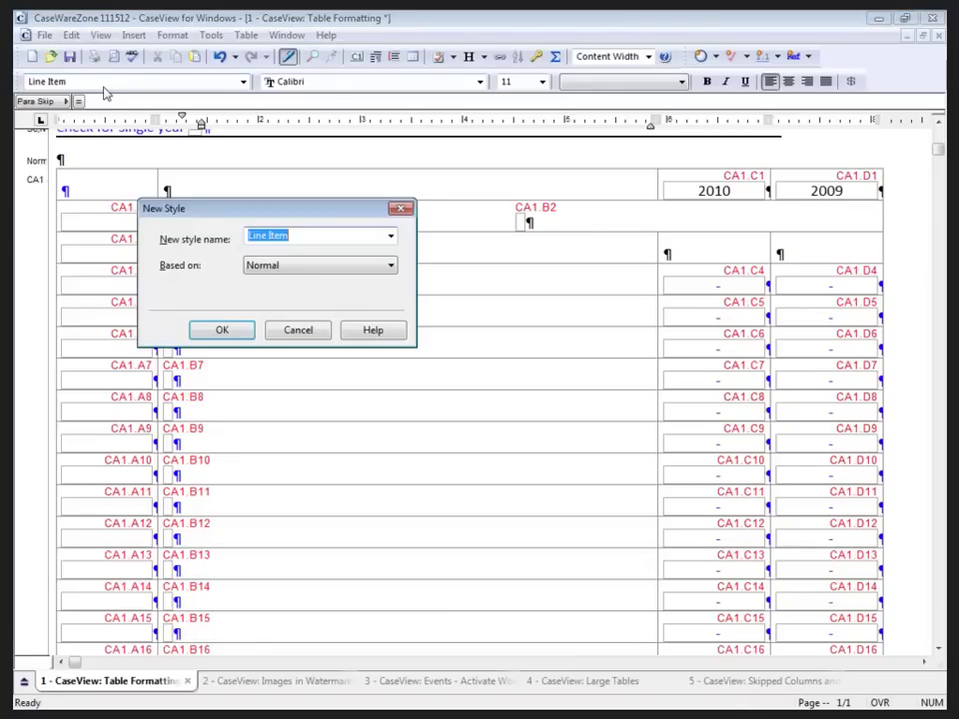
key("Return")
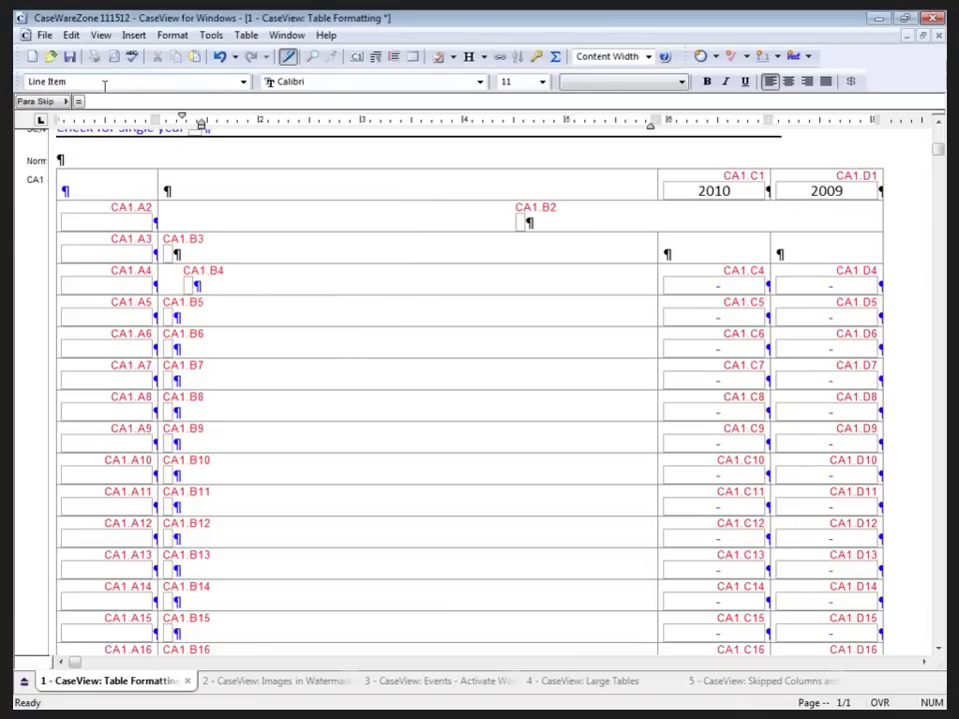
Step: Apply Line Item to cells B6–B19 and indent the B20 subtotal line to about 0.60"
left_click(211, 307)
scroll(204, 365, "down", 2)
scroll(204, 373, "down", 4)
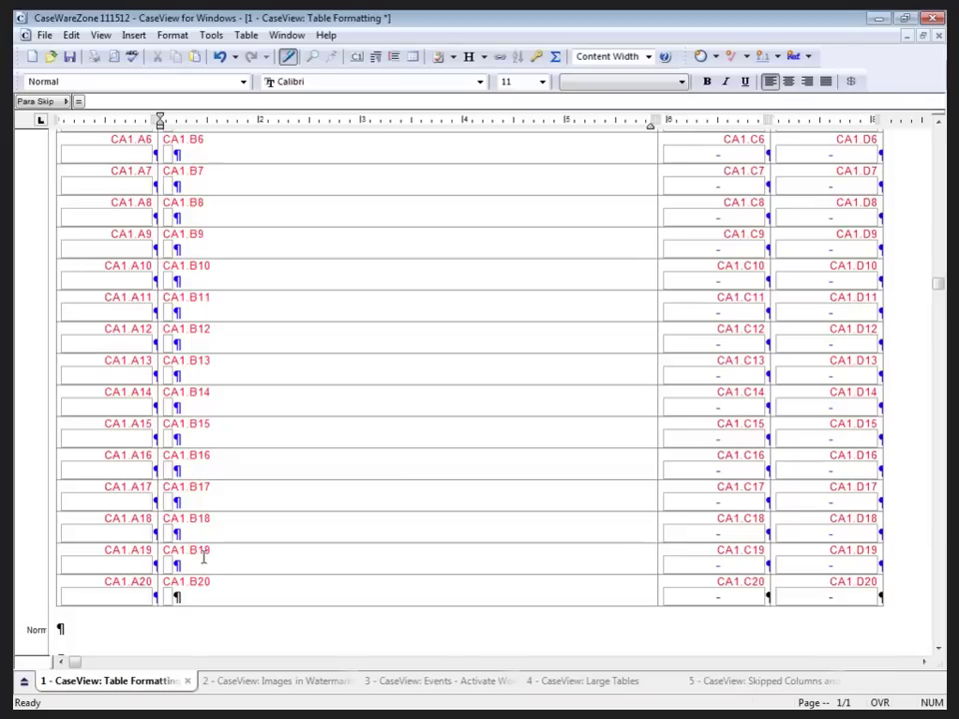
left_click(197, 554, "shift")
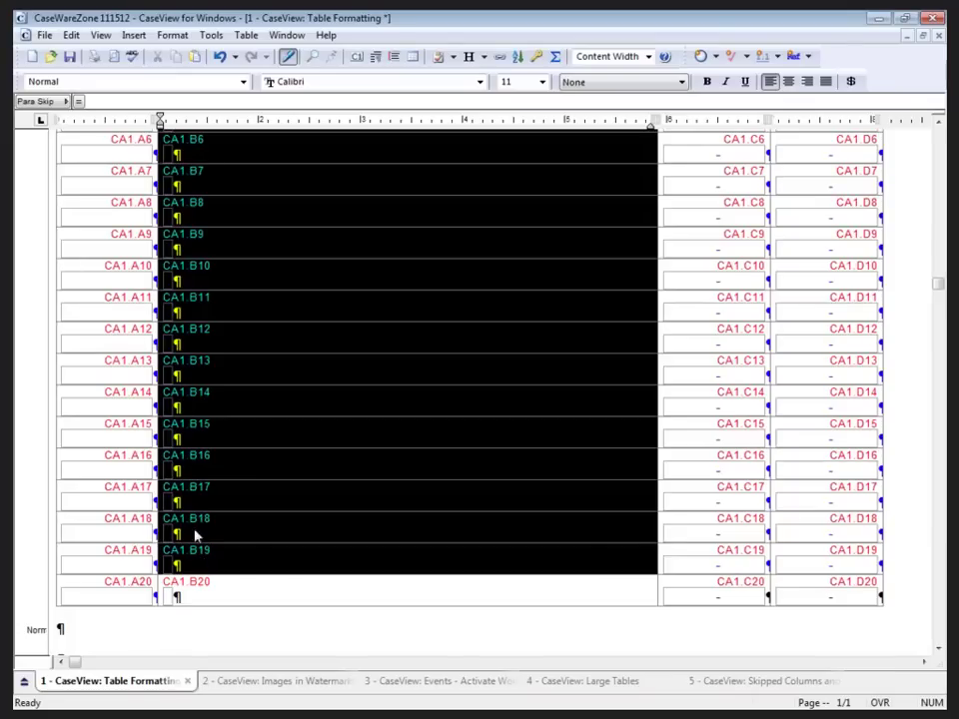
left_click(243, 83)
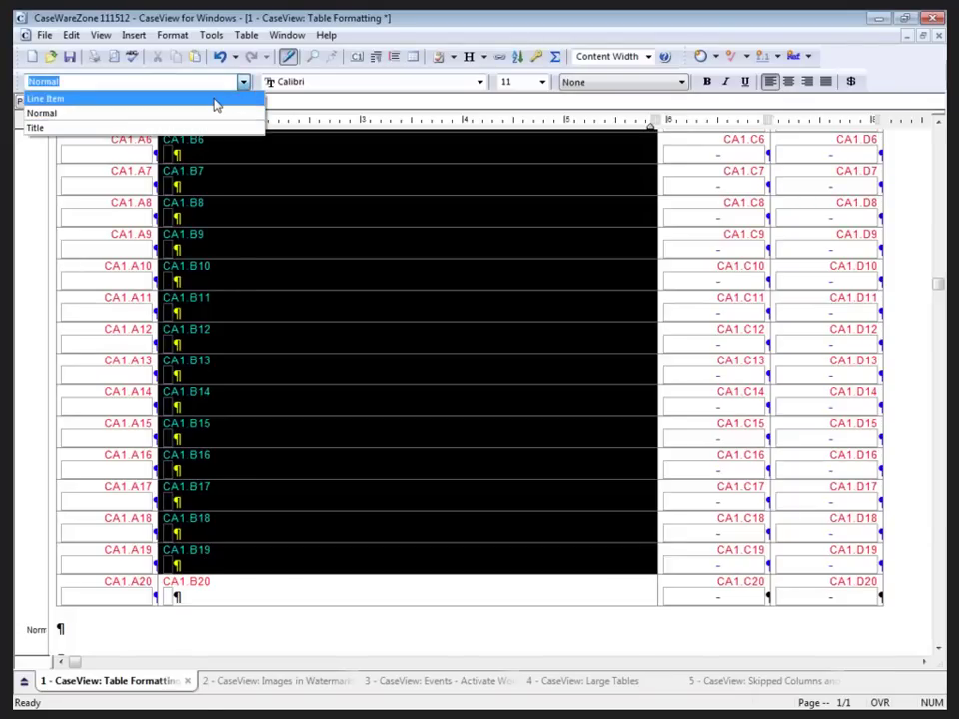
left_click(215, 105)
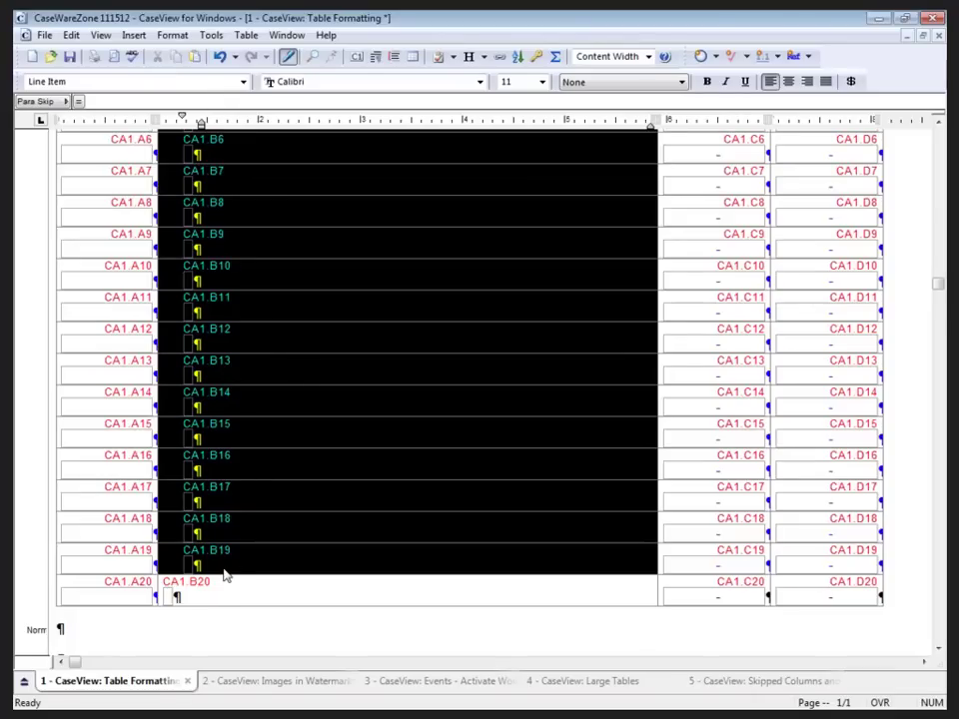
left_click(203, 595)
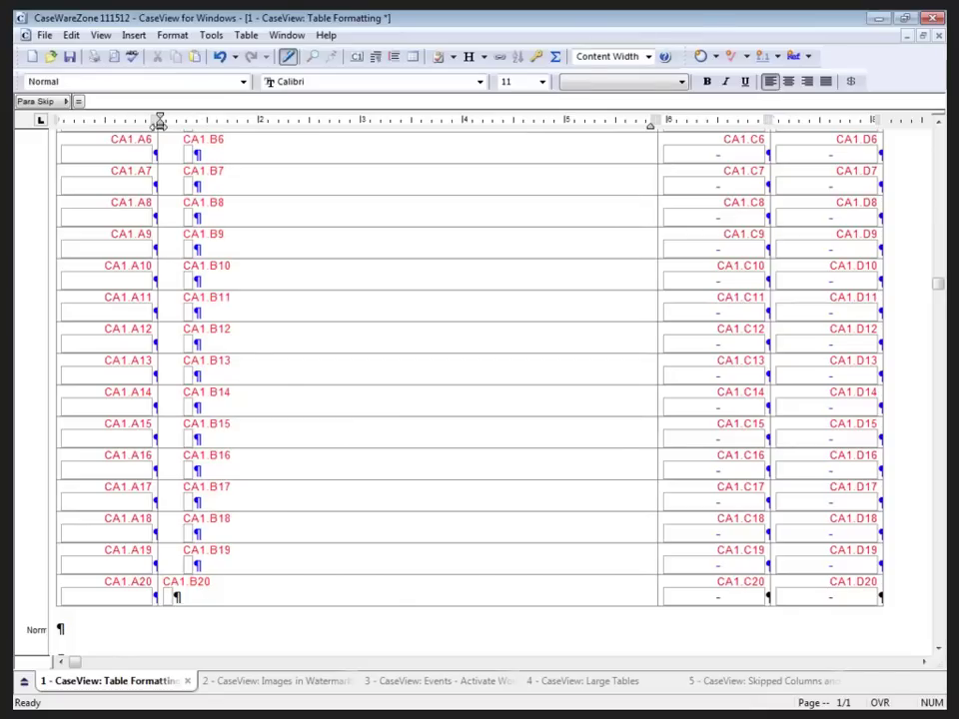
left_click_drag(162, 128, 221, 130)
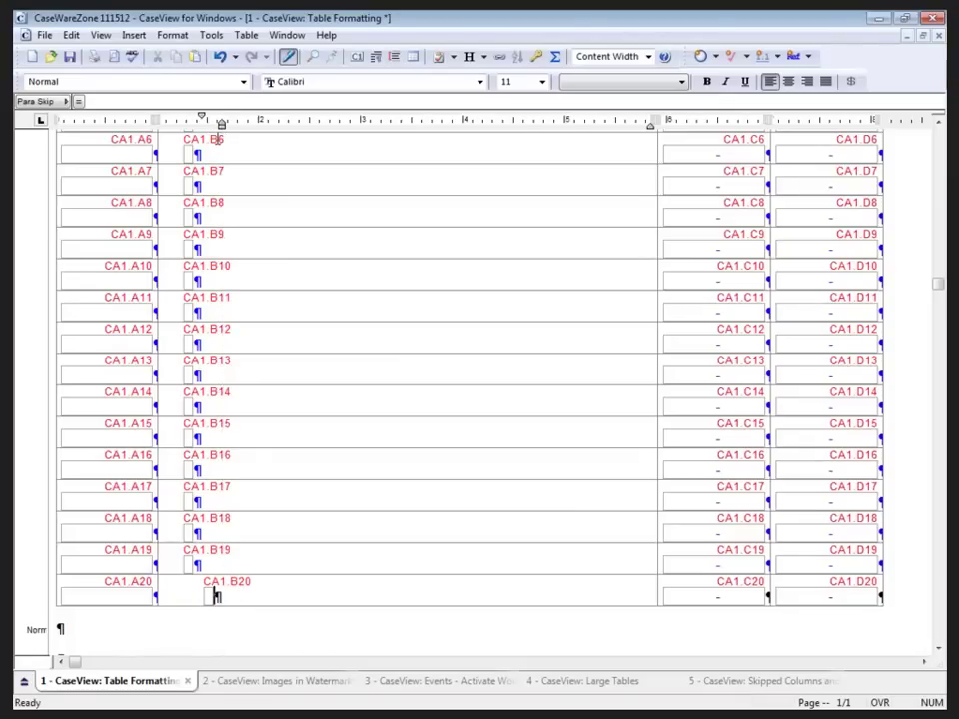
Step: Give the B20 subtotal paragraph 0.10" of space before
left_click(175, 35)
left_click(193, 71)
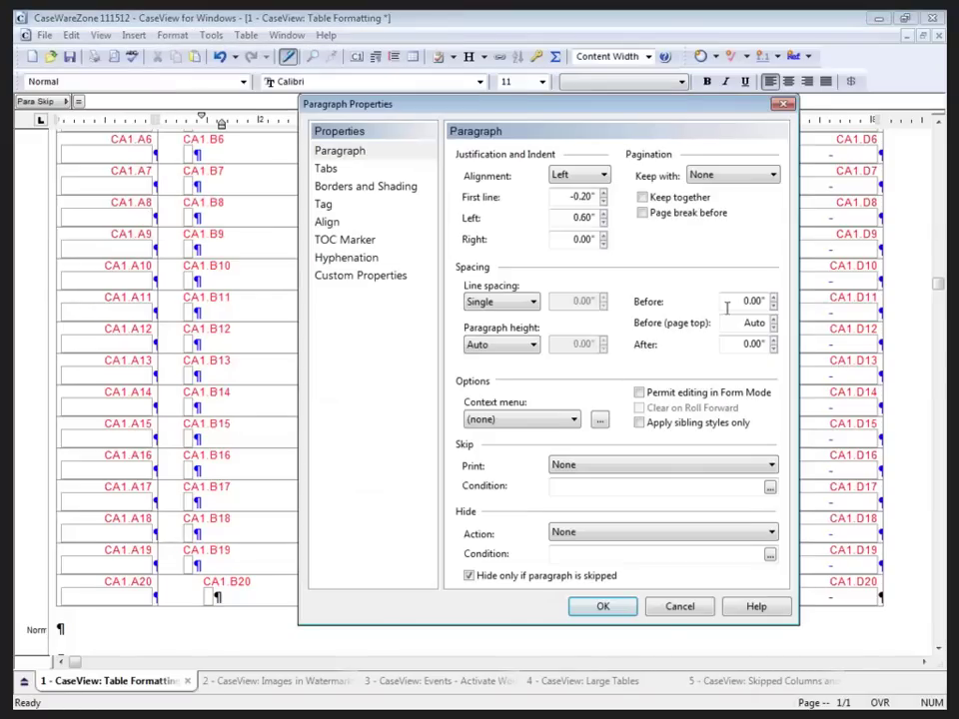
left_click(771, 297)
left_click(603, 607)
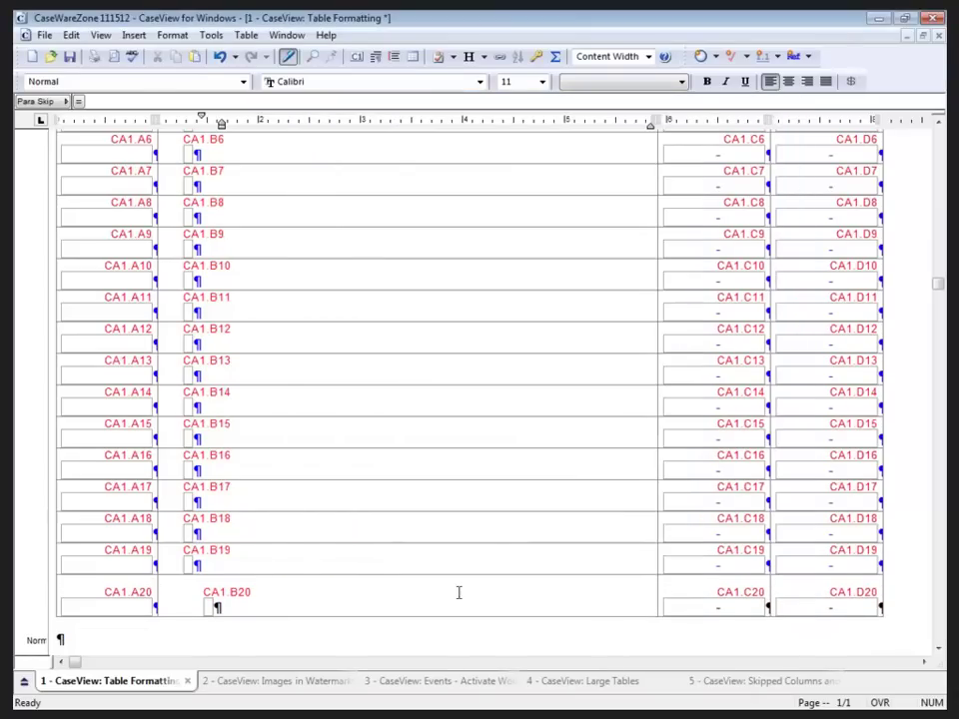
Step: Save B20's formatting as a new 'Sub-total' paragraph style
left_click(130, 80)
type("Sub-tota")
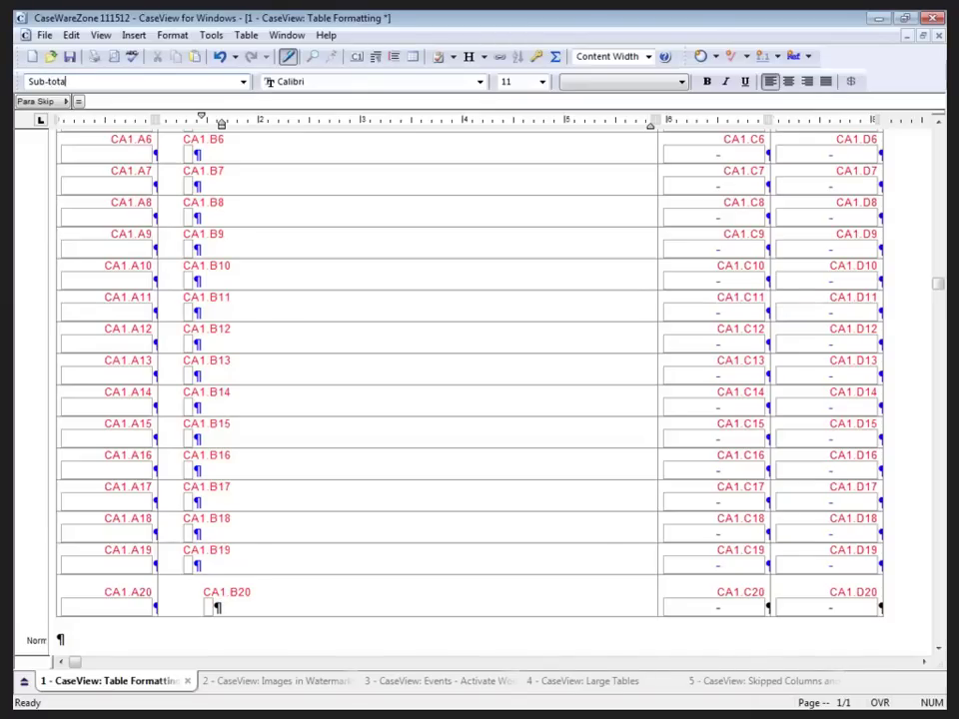
type("l")
key("Return")
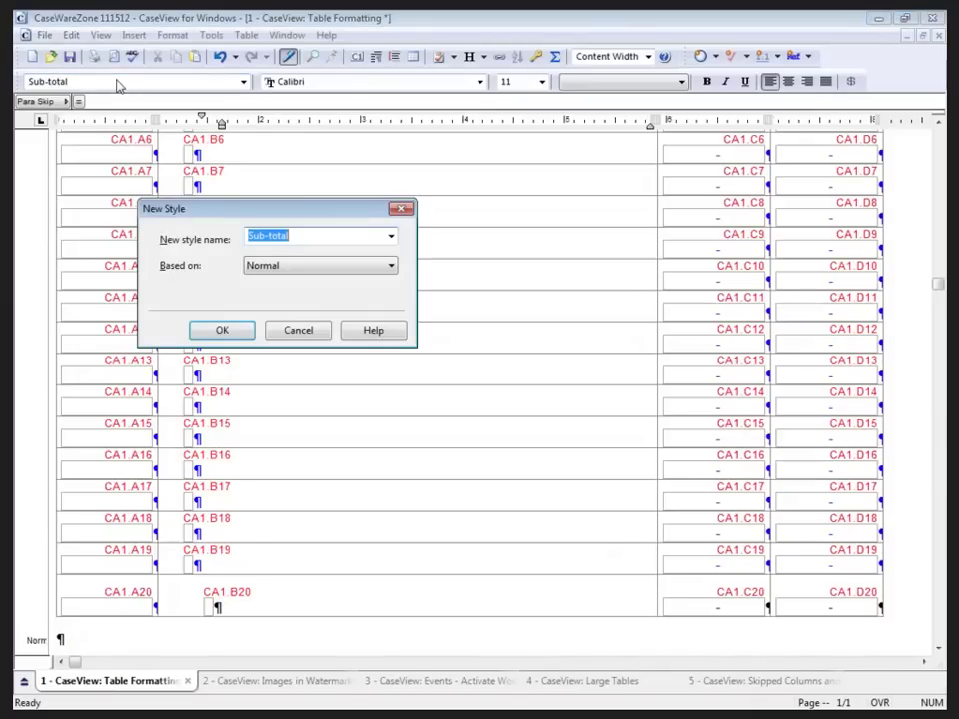
left_click(222, 331)
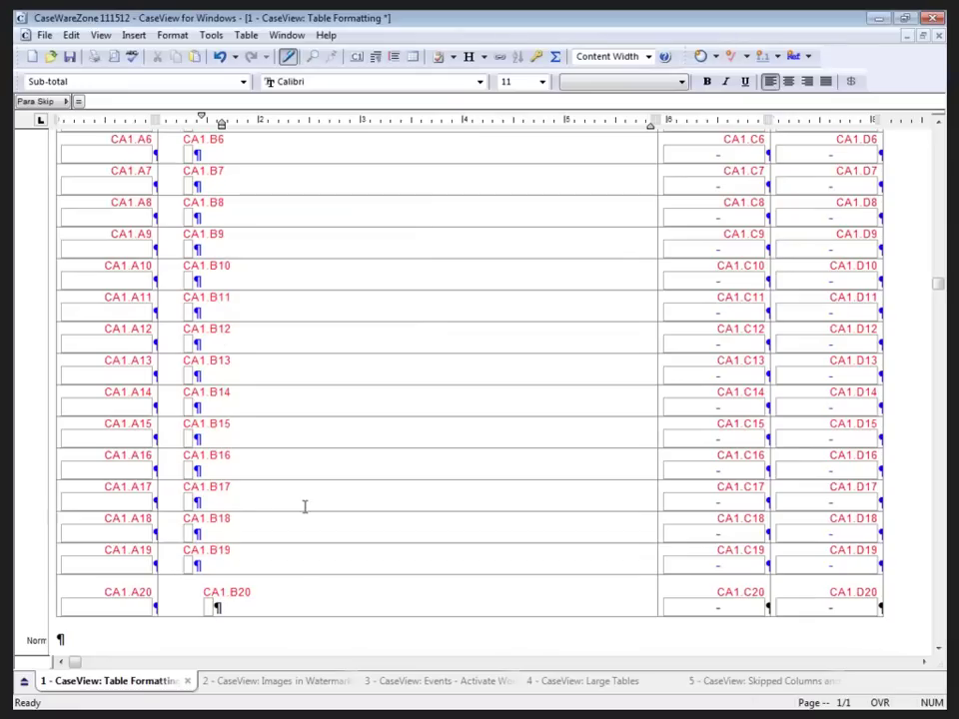
Step: Select the line-item rows and give their section a sinking $ sign and Single smart underline
scroll(317, 579, "up", 6)
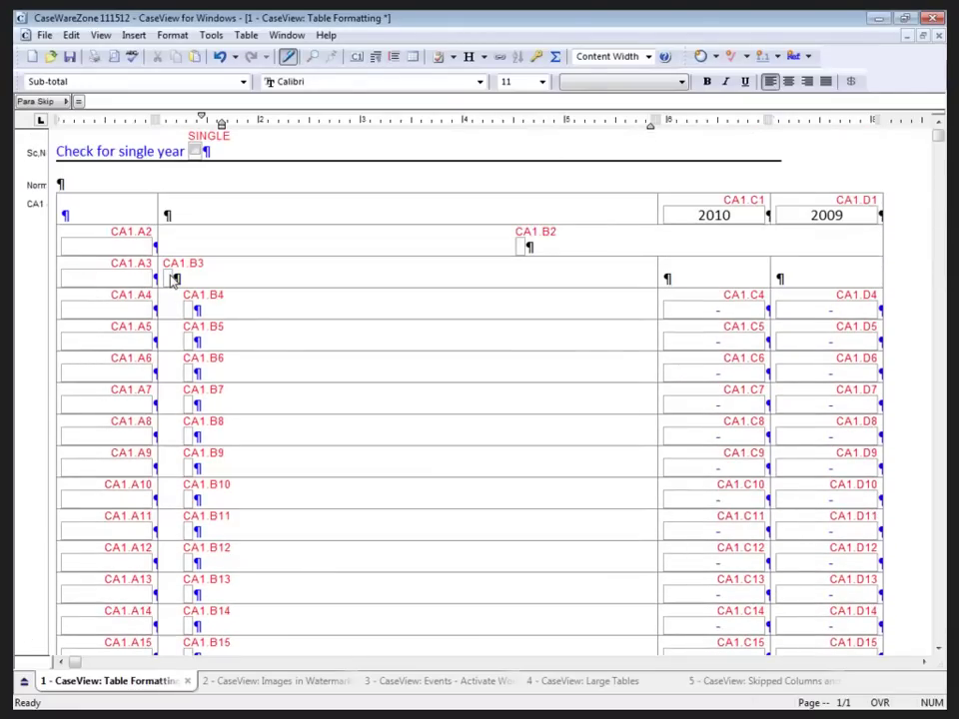
left_click(177, 278)
left_click(521, 250)
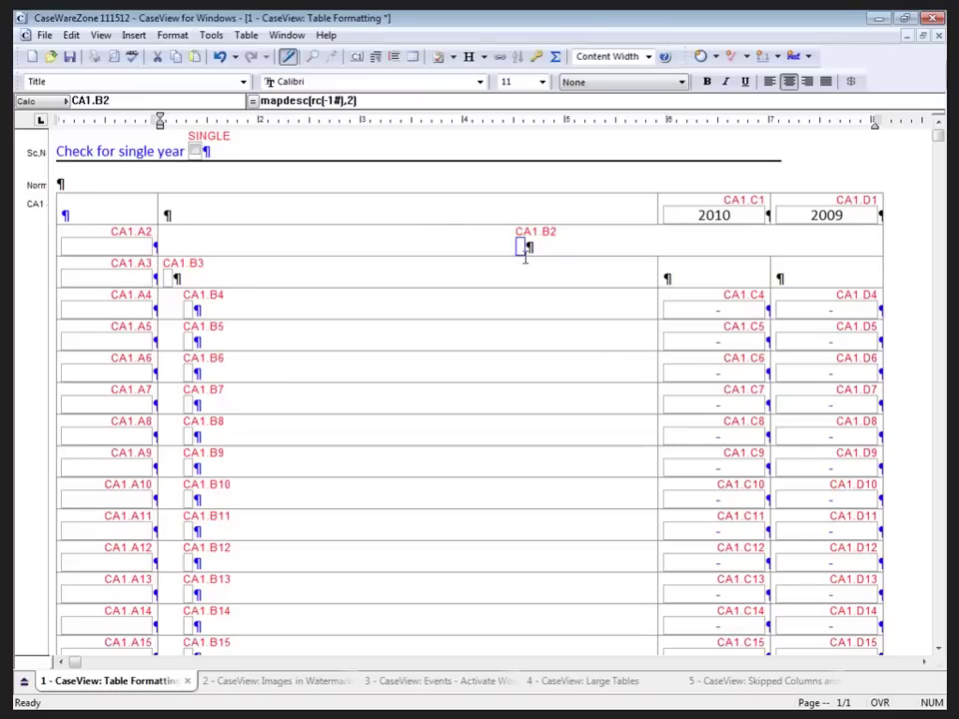
scroll(447, 265, "down", 1)
scroll(446, 265, "down", 1)
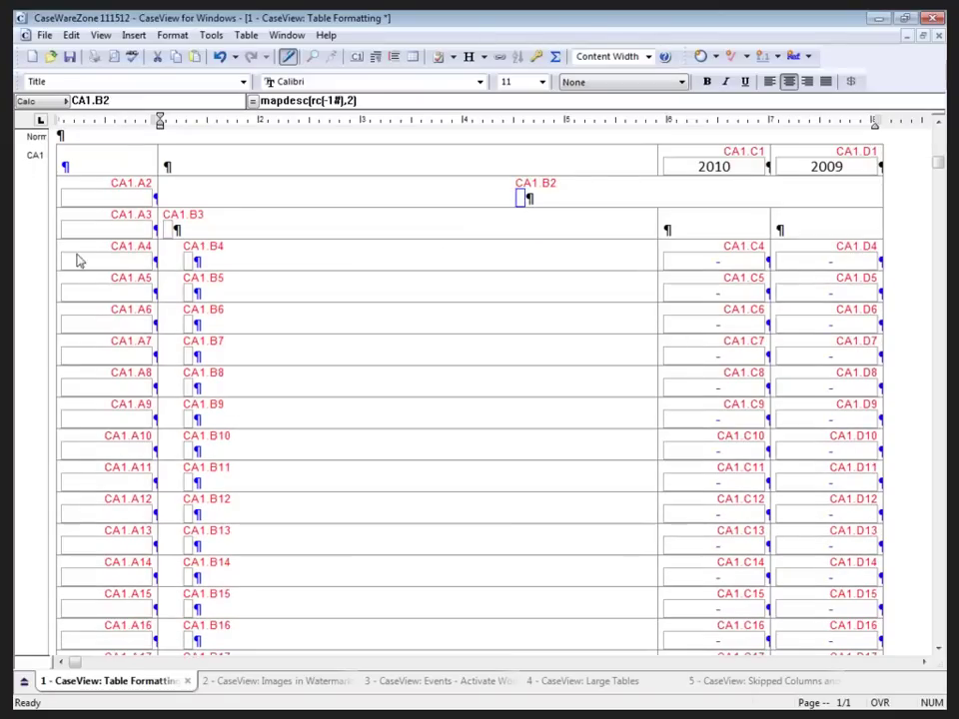
left_click_drag(29, 263, 26, 599)
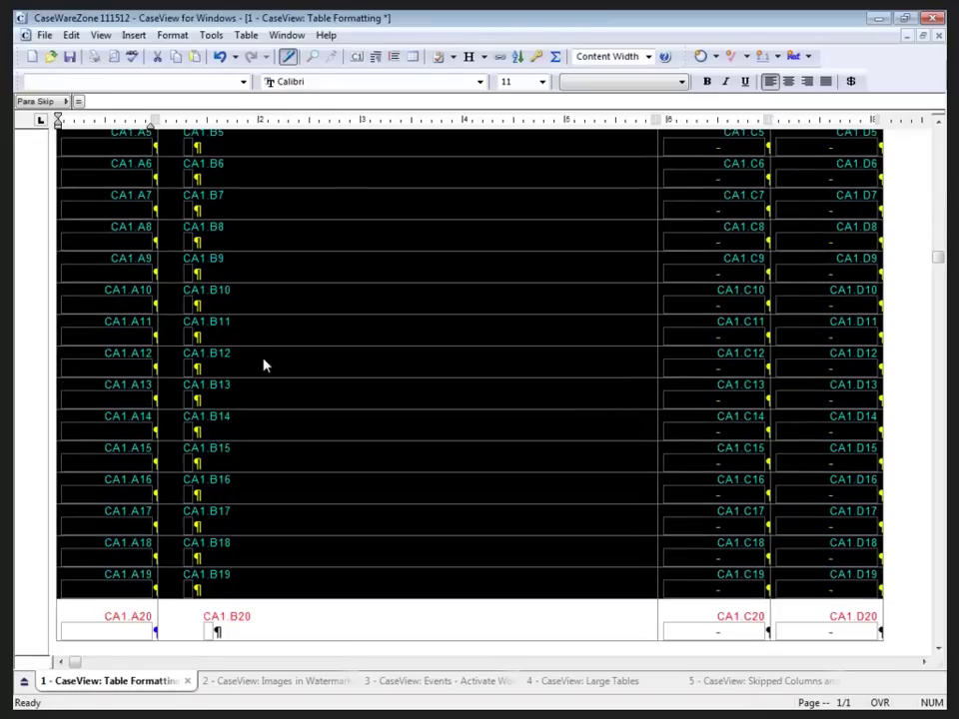
left_click(172, 36)
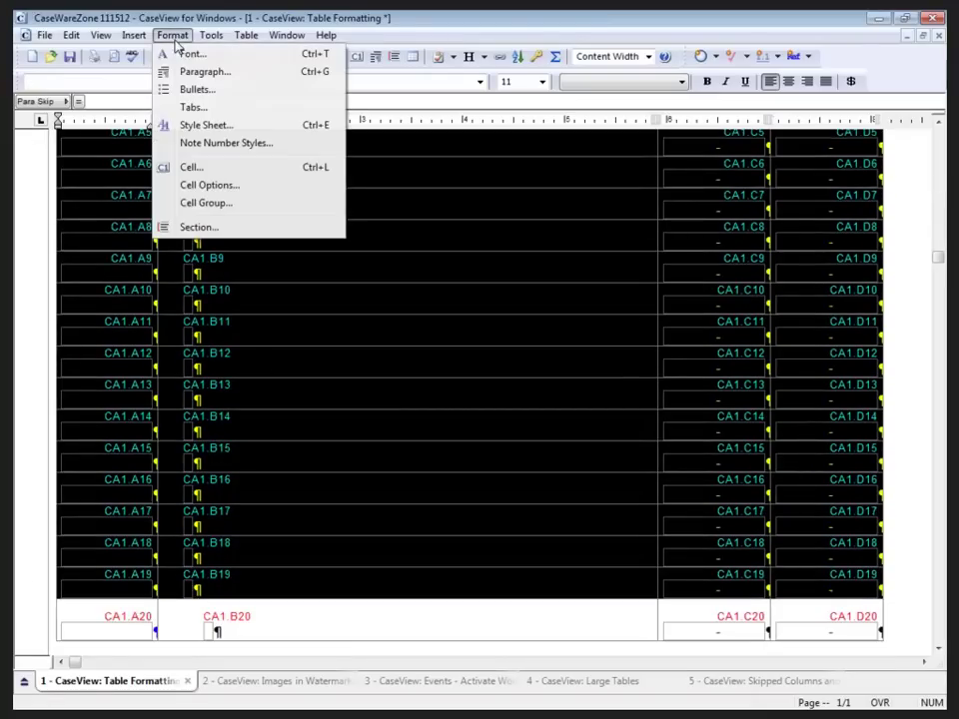
left_click(210, 237)
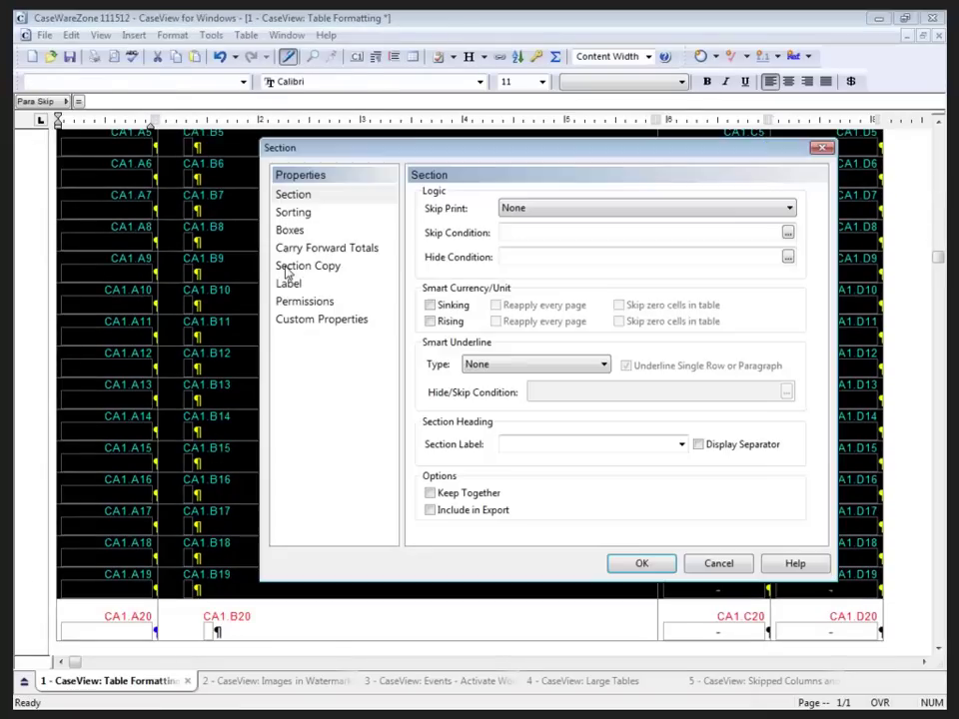
left_click(431, 305)
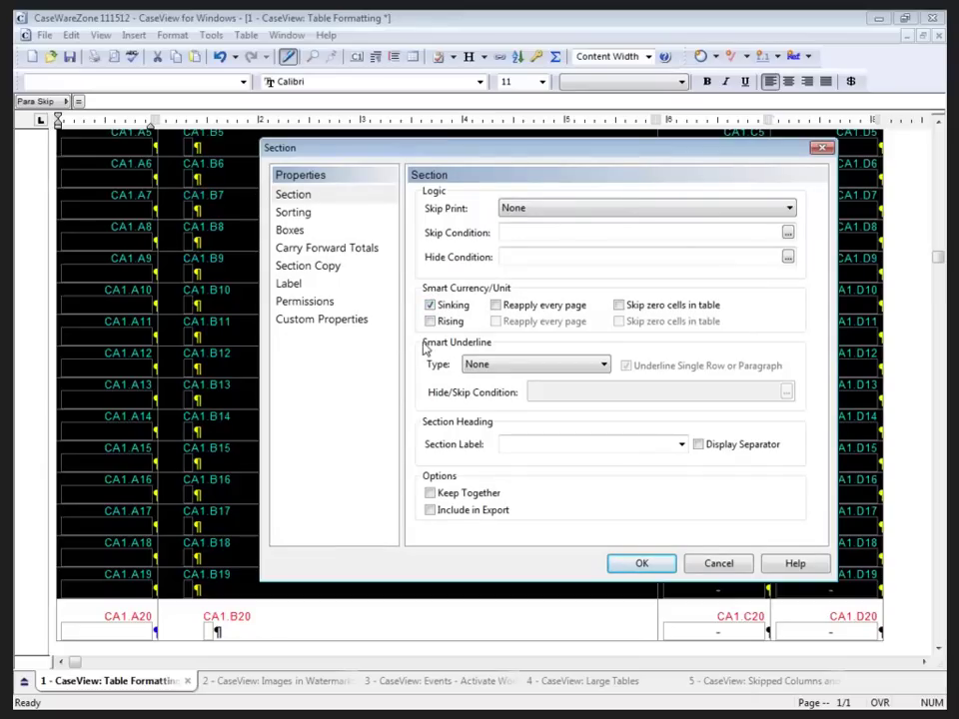
left_click(487, 367)
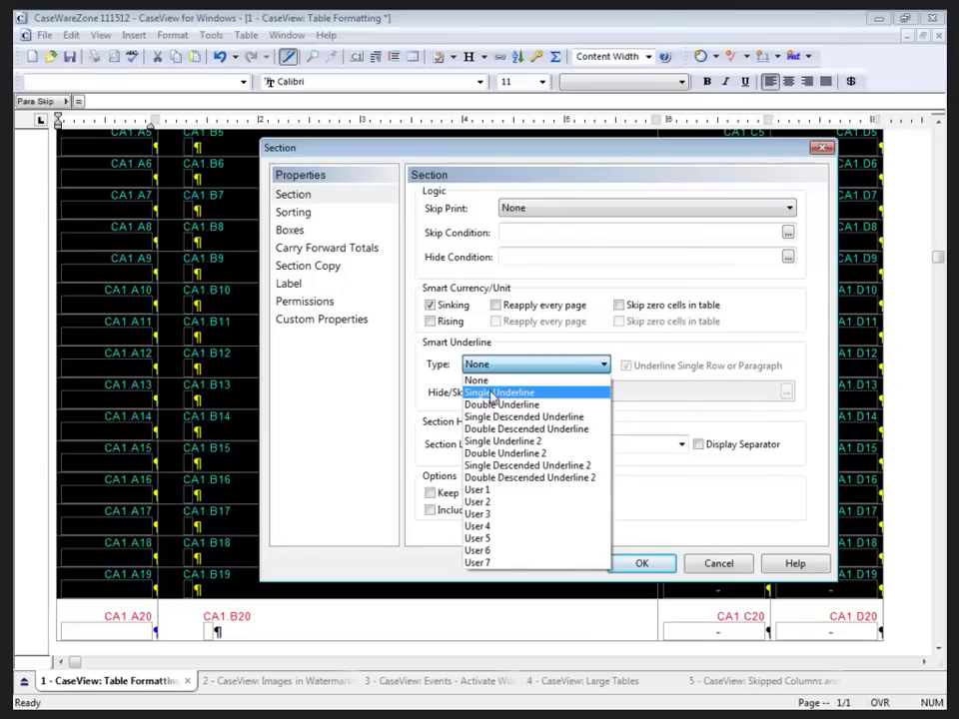
left_click(491, 394)
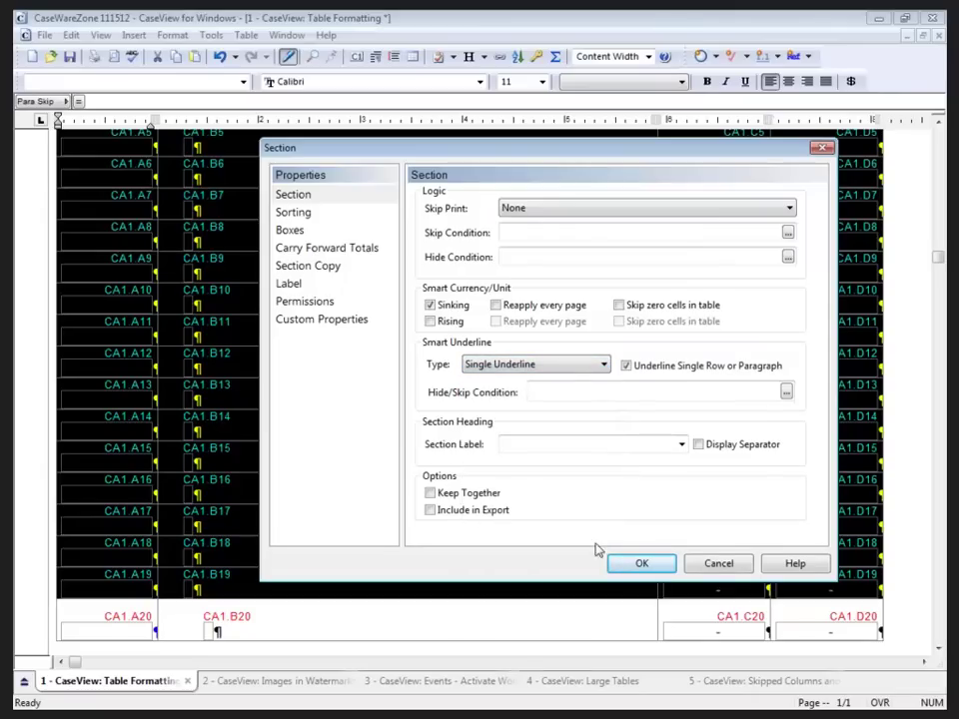
left_click(640, 565)
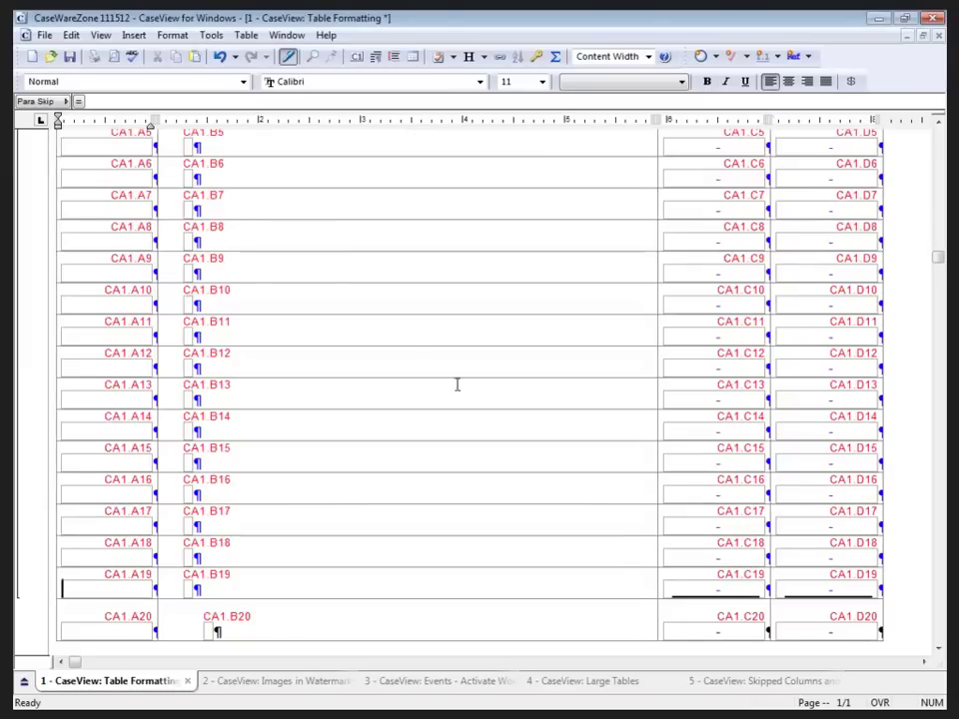
Step: In data-entry view, enter map numbers 100, 110, 111, 113, 115 and 118 in column A
left_click(287, 58)
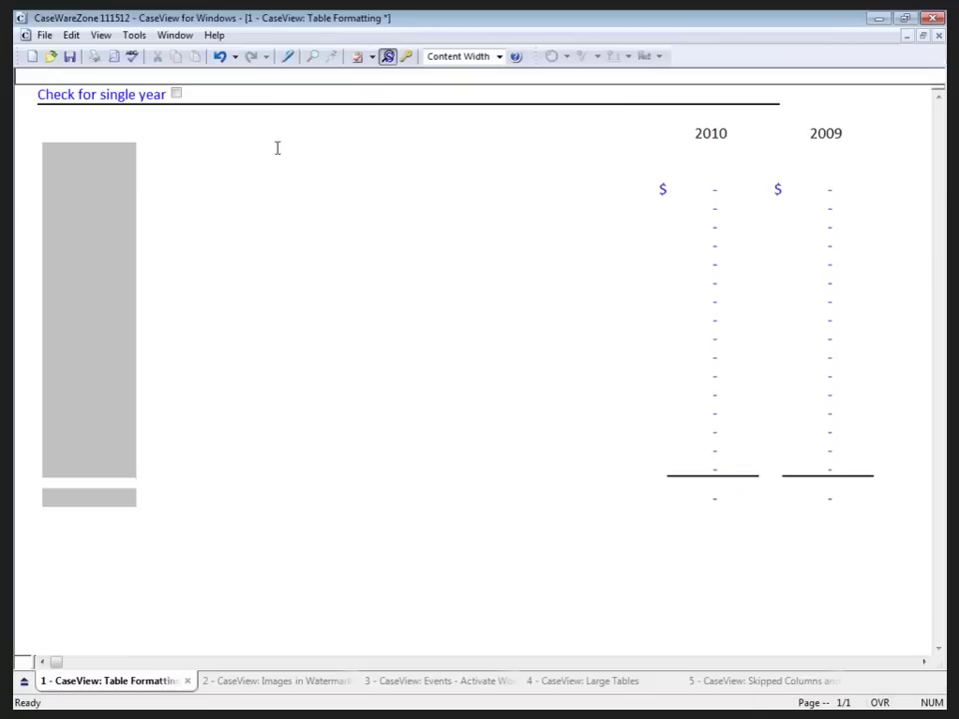
left_click(105, 162)
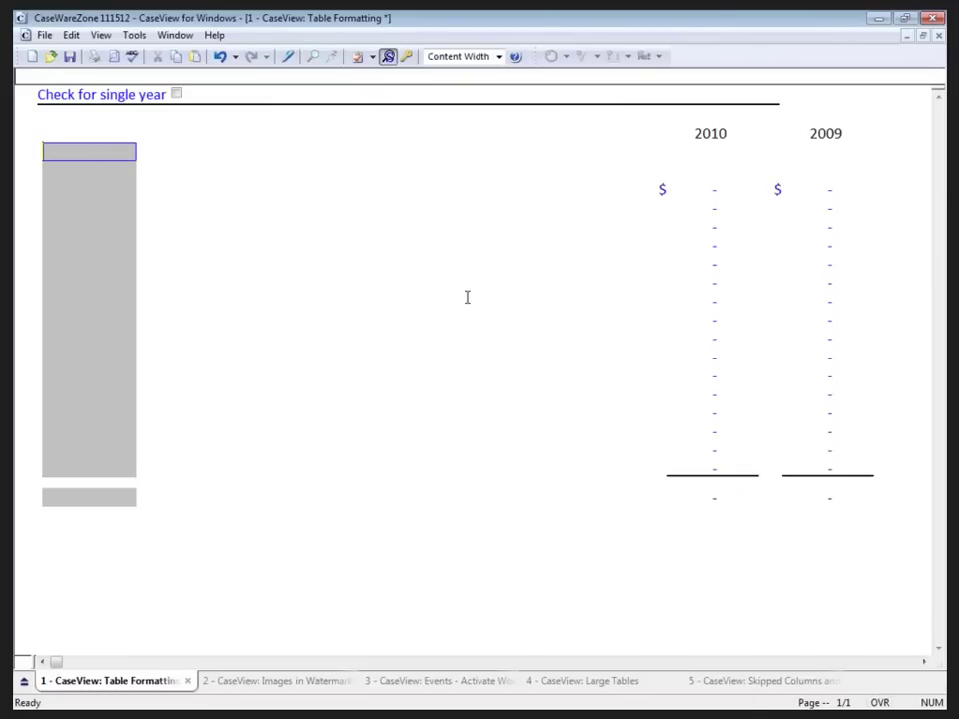
type("100")
key("Return")
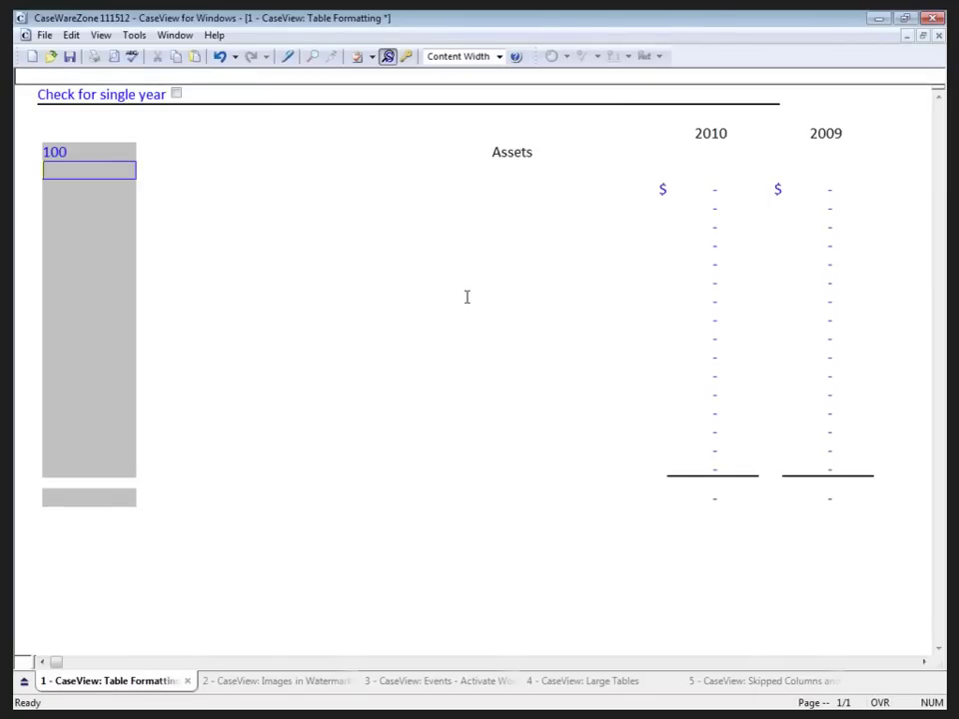
type("110")
key("Return")
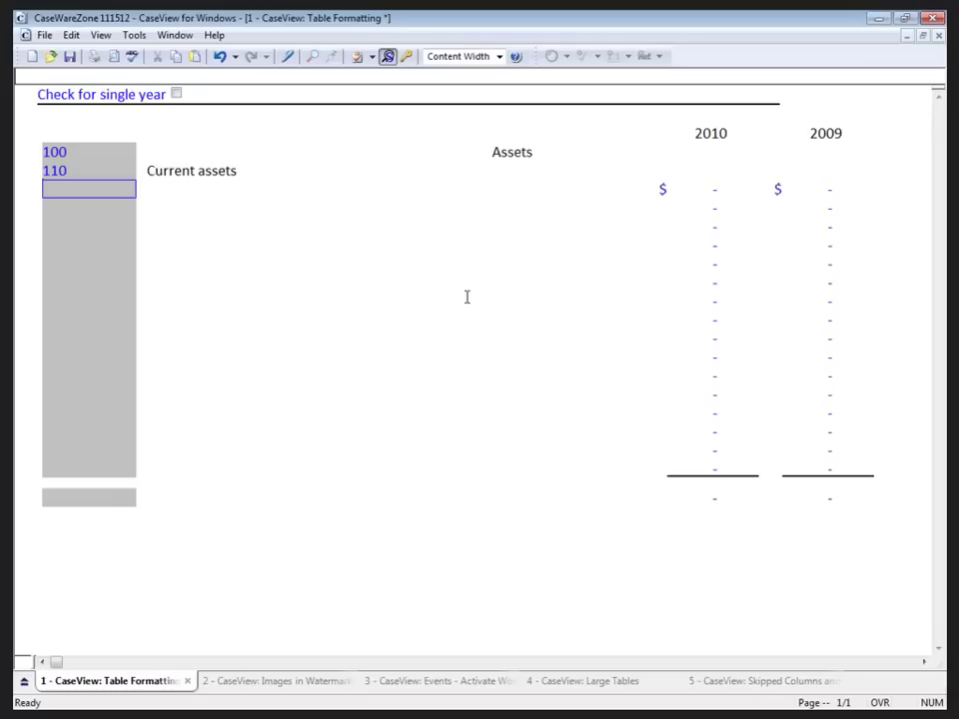
key("Return")
type("111")
key("Return")
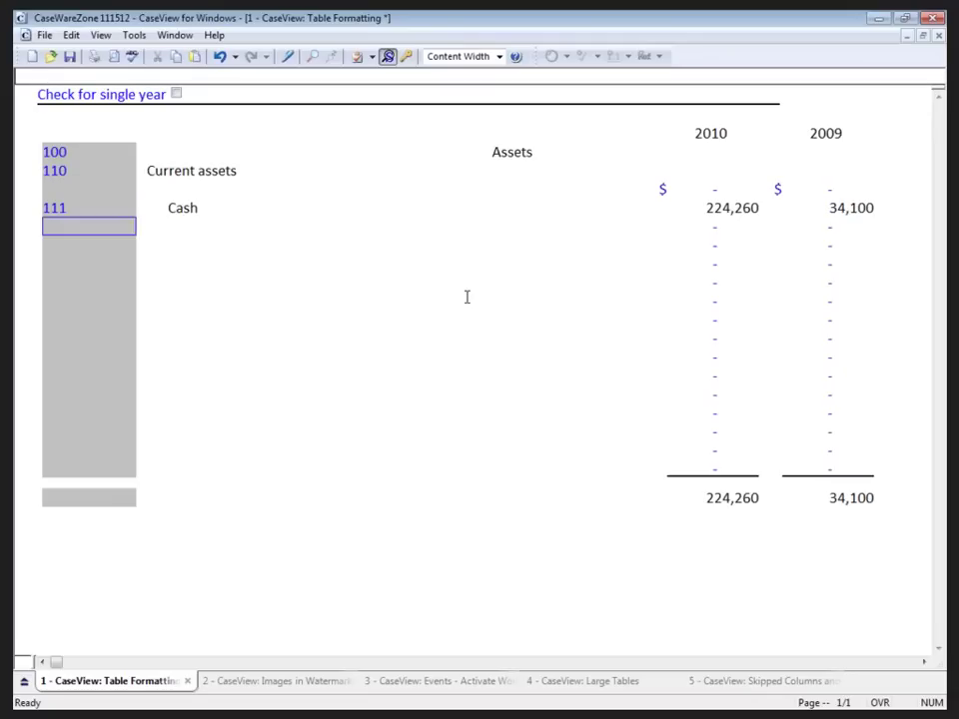
type("113")
key("Return")
type("115")
key("Return")
type("1")
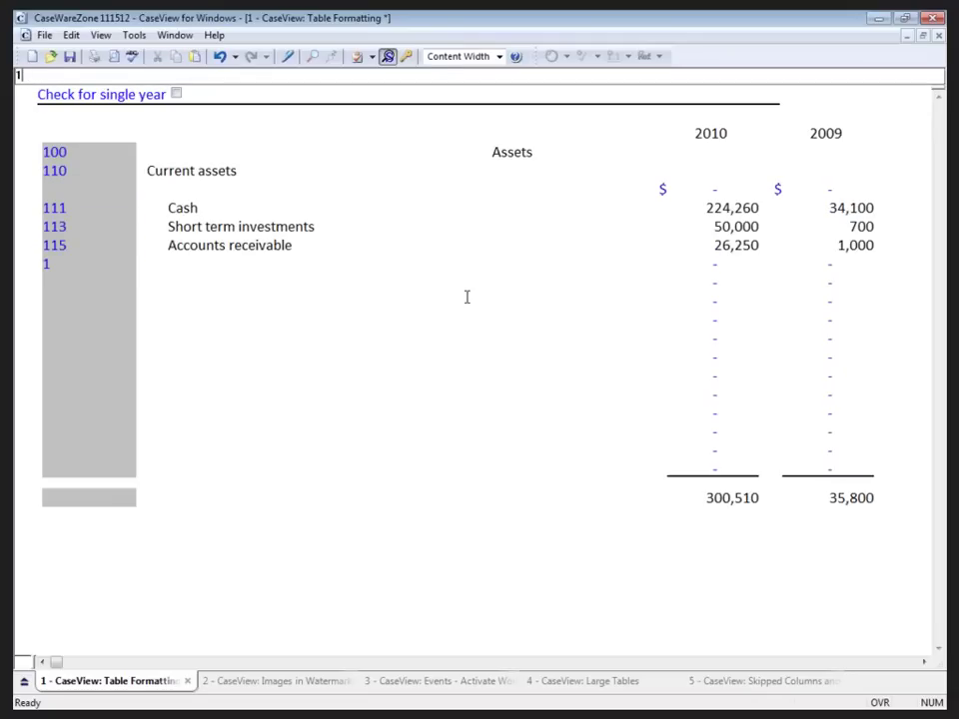
type("18")
key("Return")
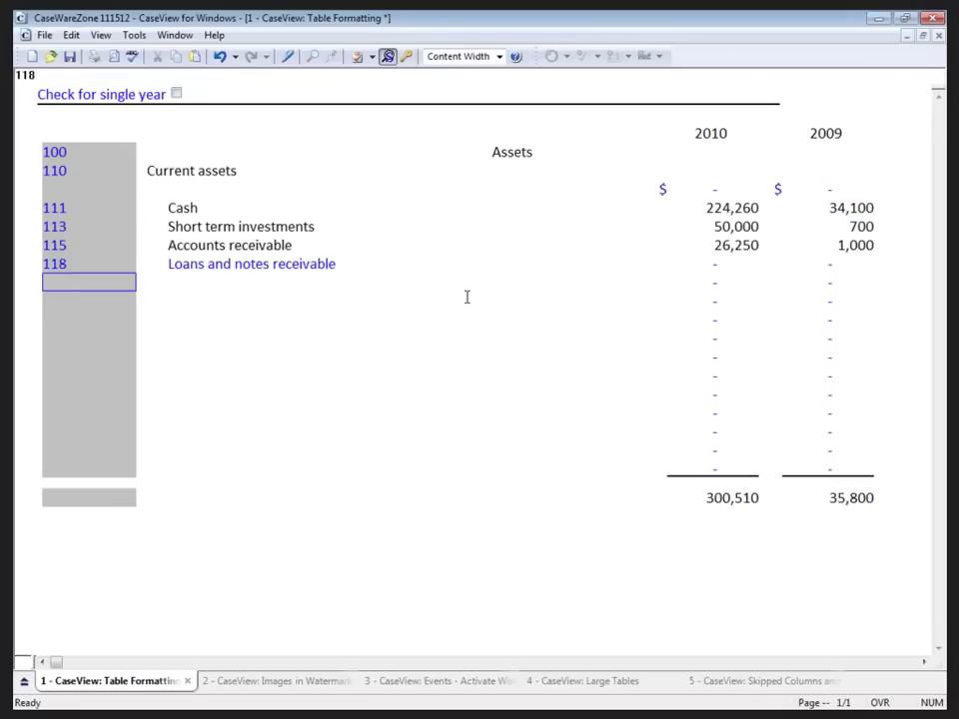
Step: Enter map numbers 121, 123, 125, 126, 127, 128.100 and 128.4, replacing a mistaken 119
type("119")
key("Return")
key("Up")
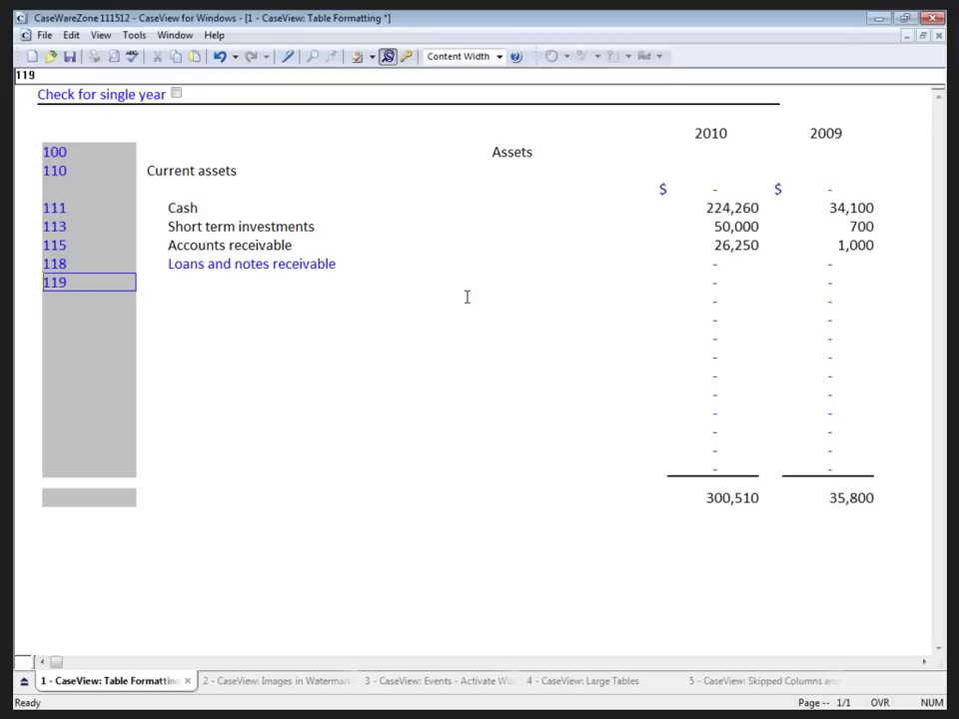
type("121")
key("Return")
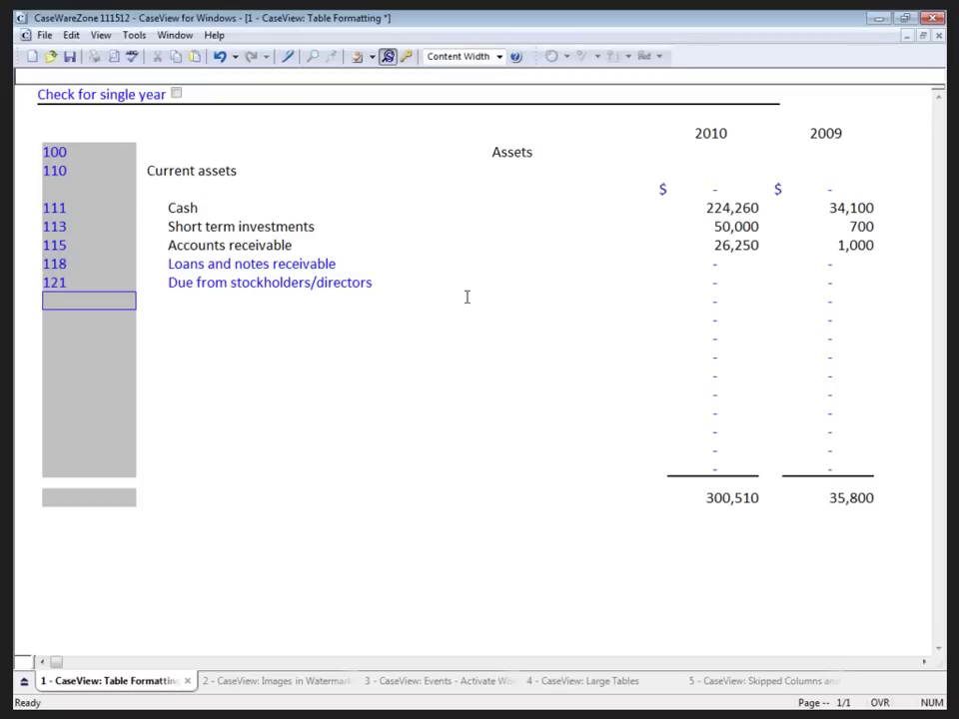
type("123")
key("Return")
type("125")
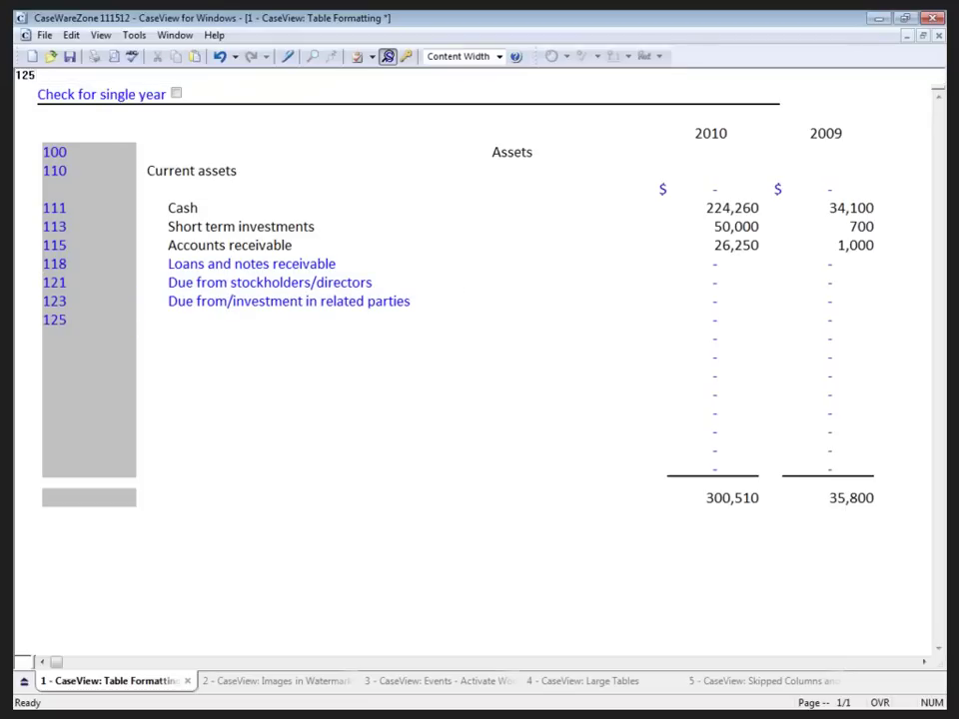
key("Return")
type("126")
key("Return")
type("127")
key("Return")
type("12")
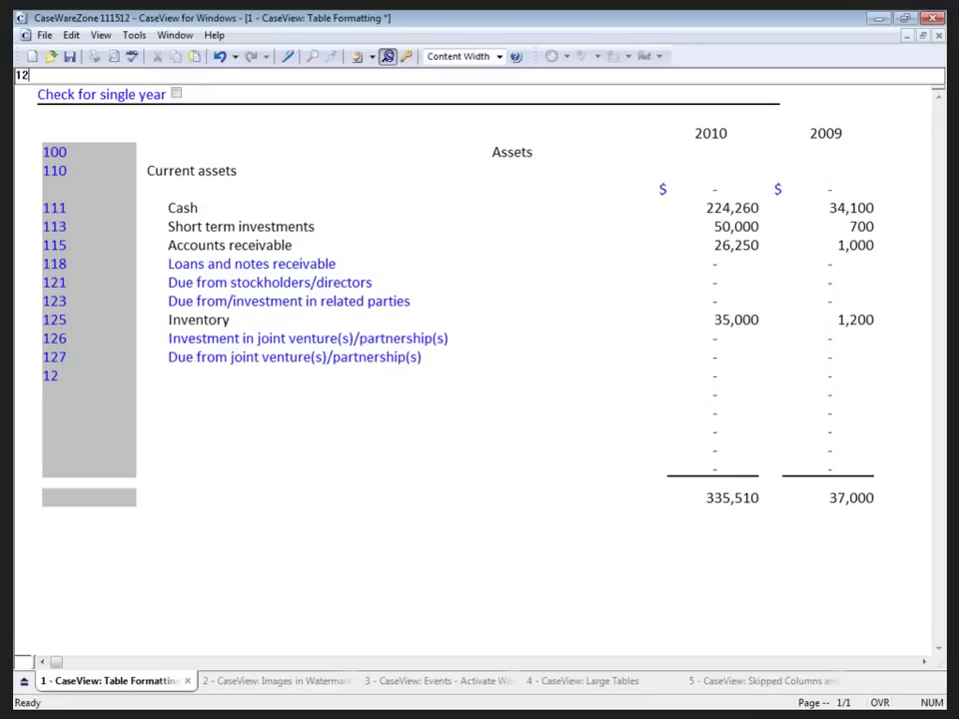
type("8.100")
key("Return")
type("128.4")
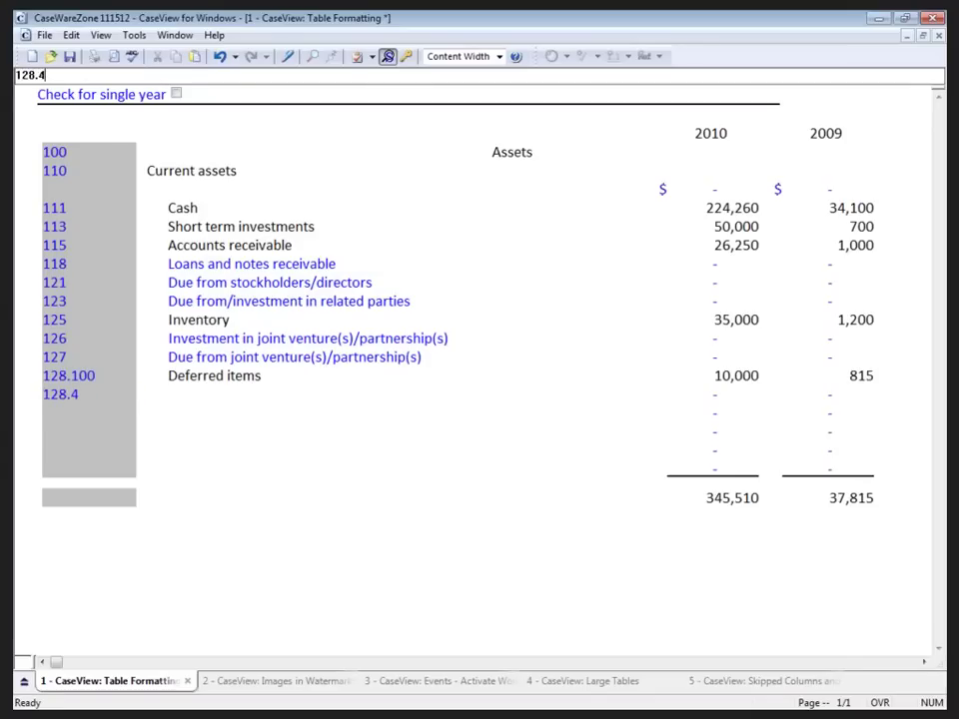
key("Return")
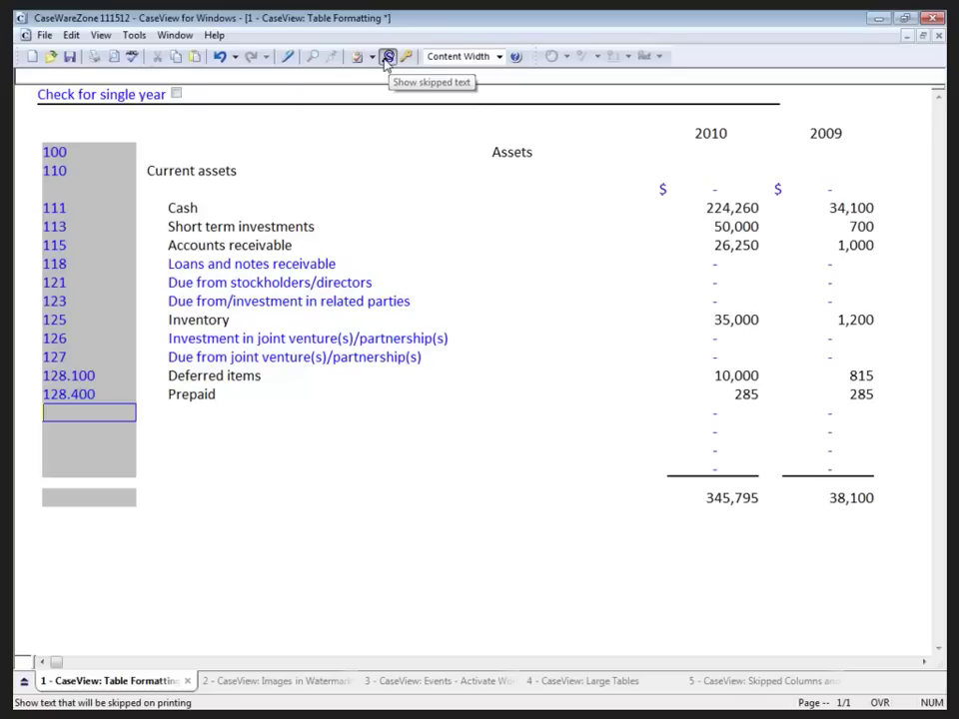
Step: Hide skipped text and toggle single-year display, ending with both 2010 and 2009 columns shown
left_click(388, 57)
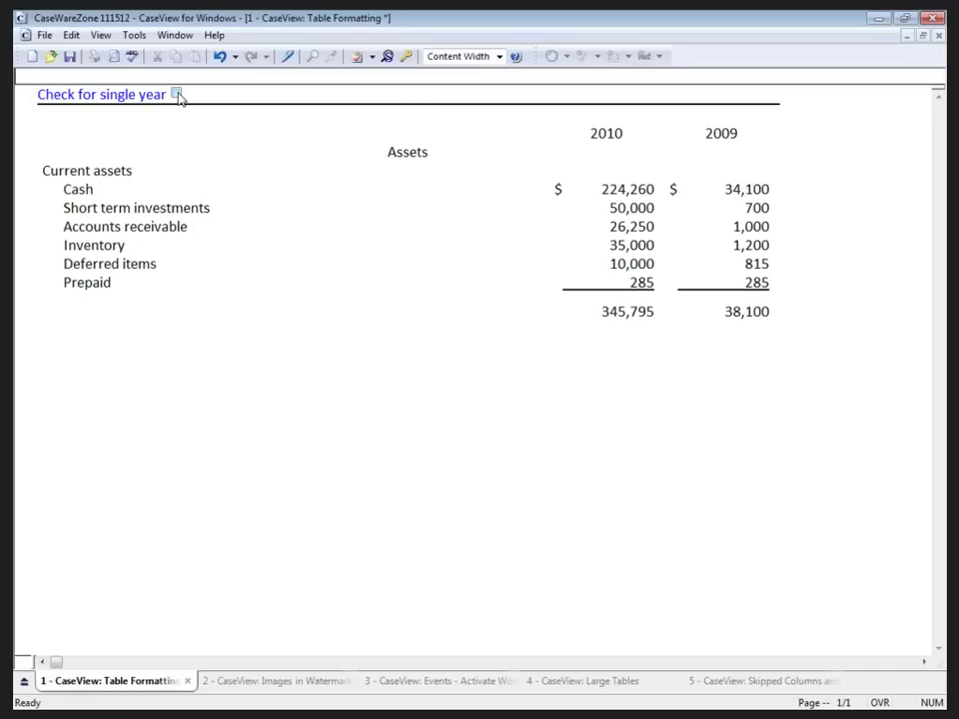
left_click(178, 95)
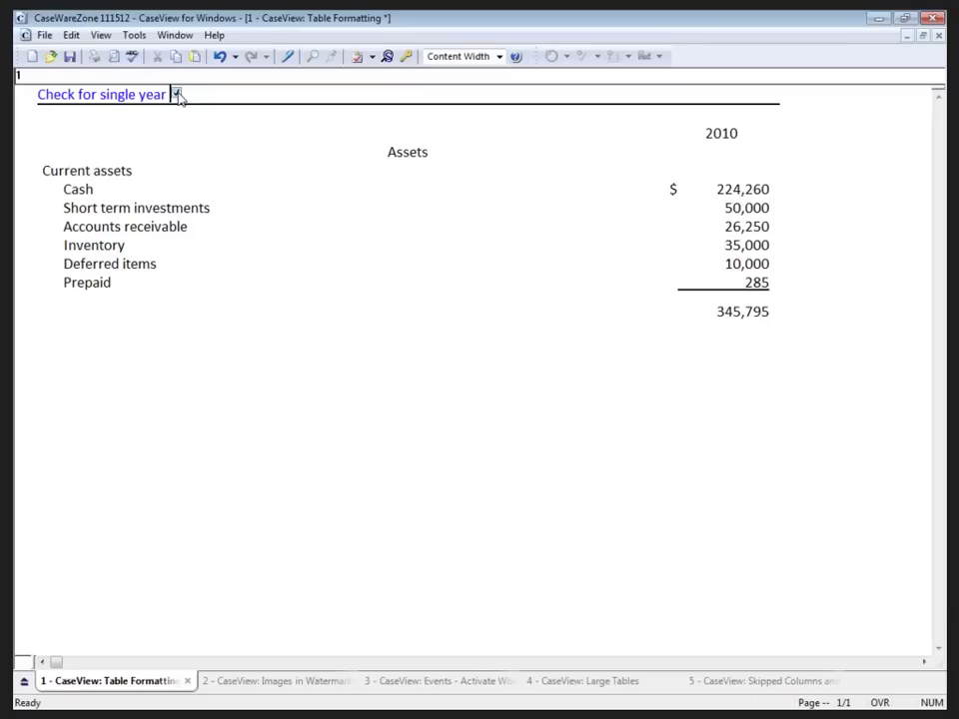
left_click(176, 95)
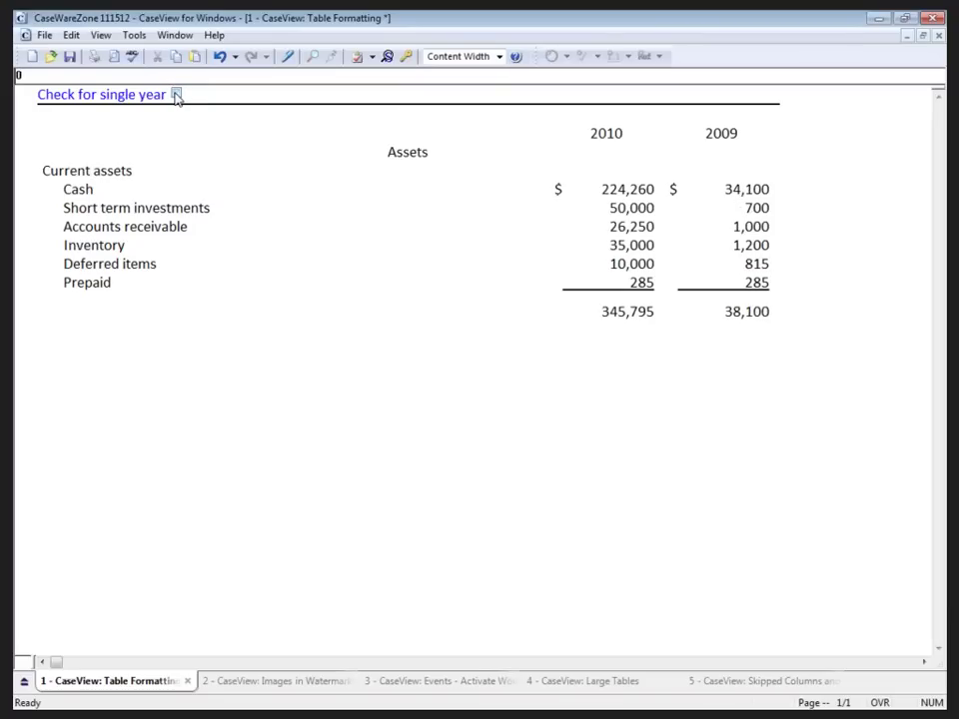
left_click(176, 95)
left_click(176, 95)
Step: Copy the CA1 table and paste it below as a second table, CA2
left_click(287, 57)
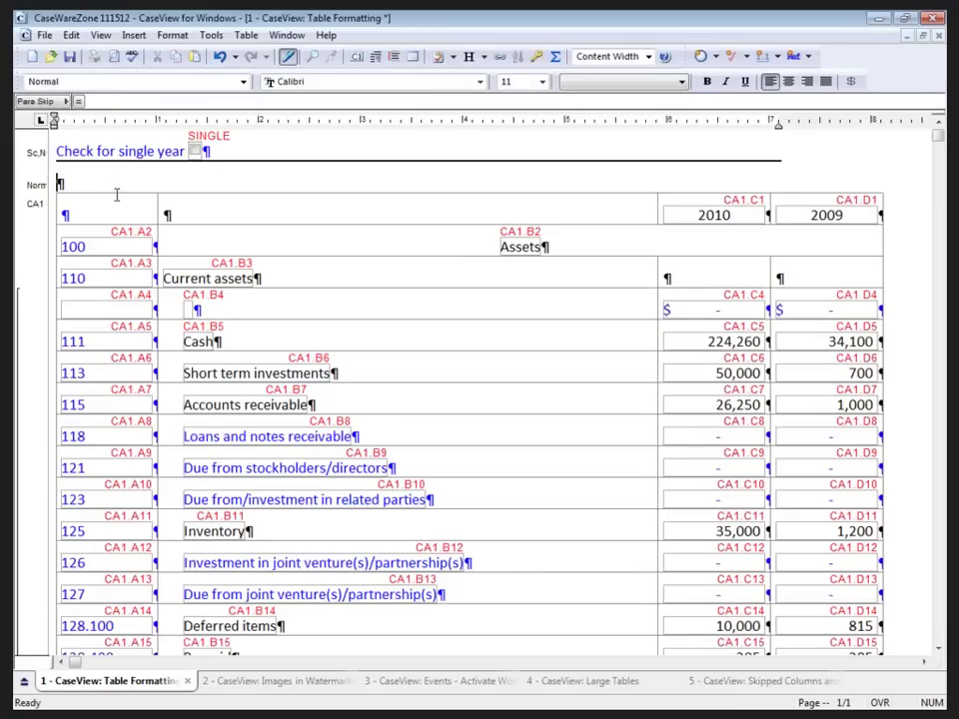
scroll(84, 419, "down", 5)
left_click(84, 423, "shift")
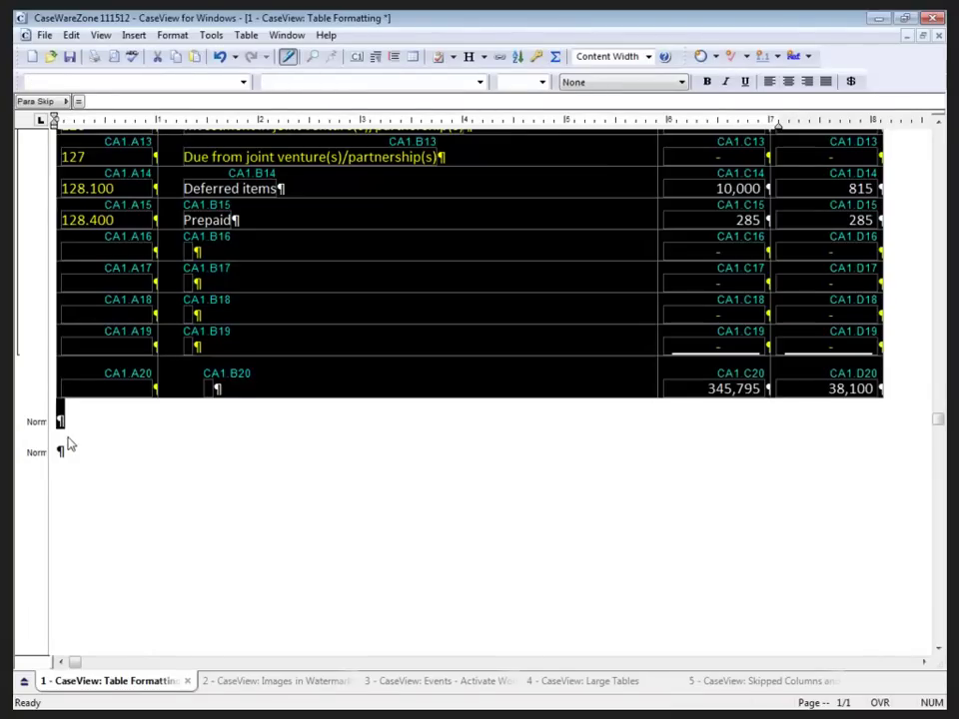
left_click(70, 449)
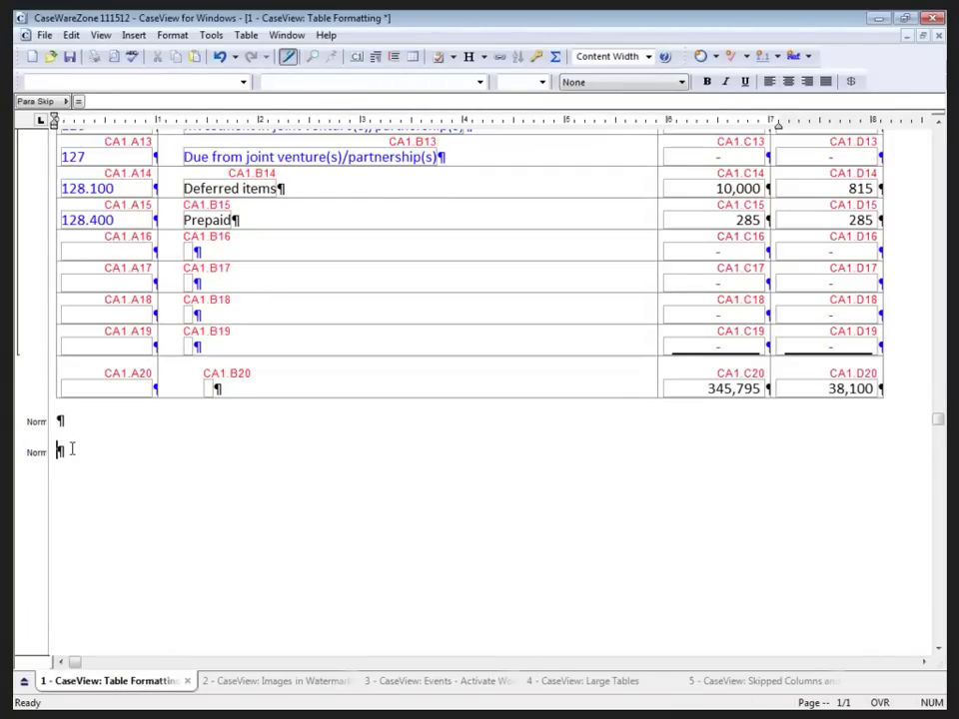
key("ctrl+v")
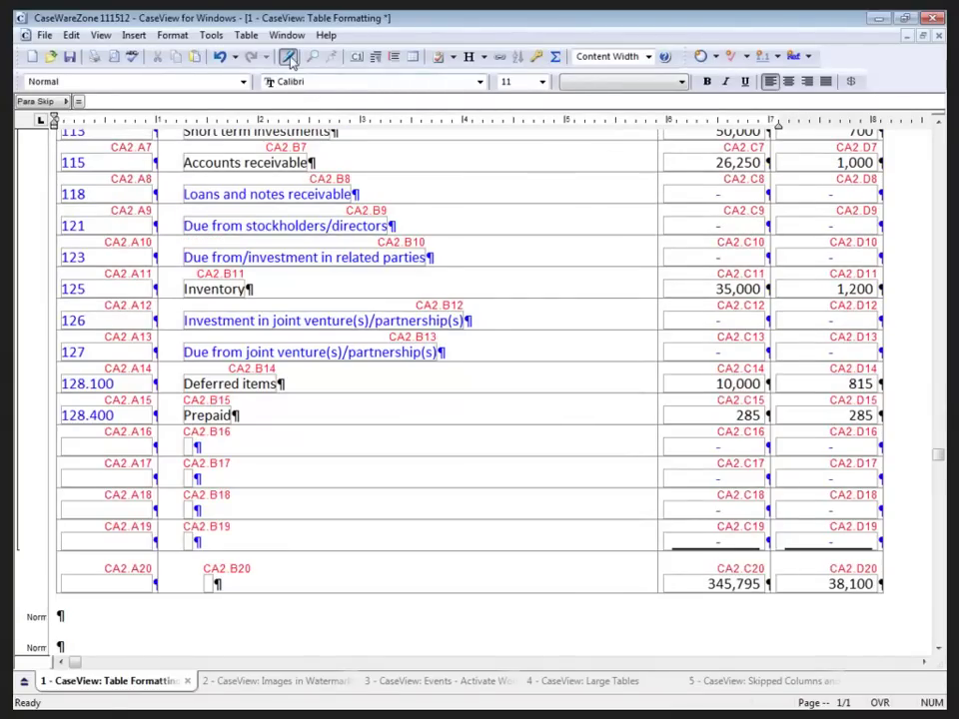
Step: Show skipped text and enter map numbers 200, 210 and 211 at the top of CA2
left_click(287, 57)
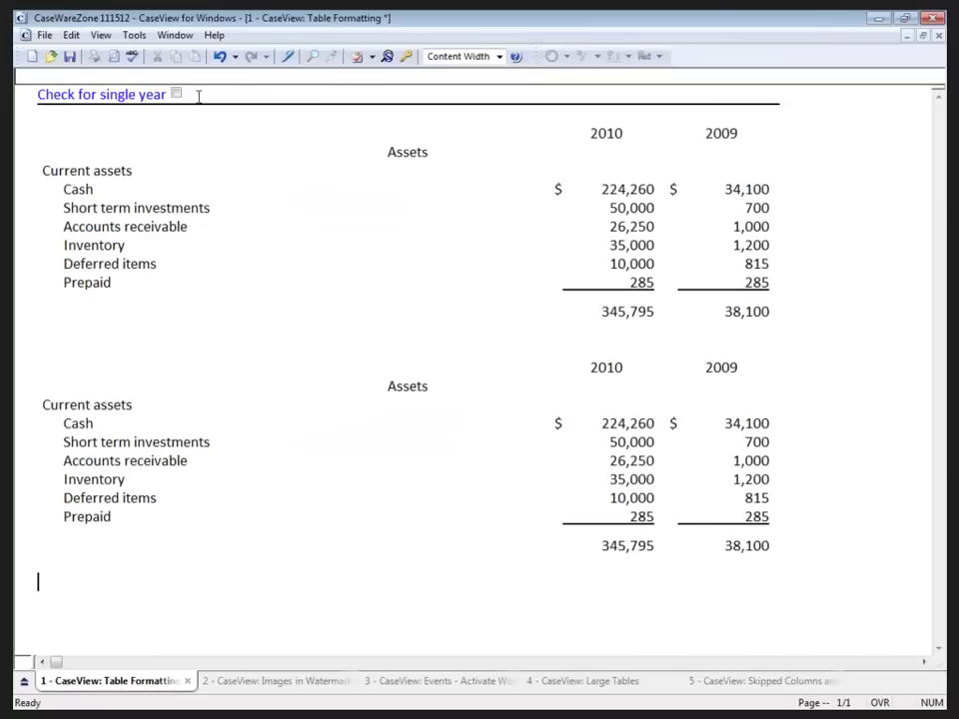
left_click(388, 57)
left_click(110, 205)
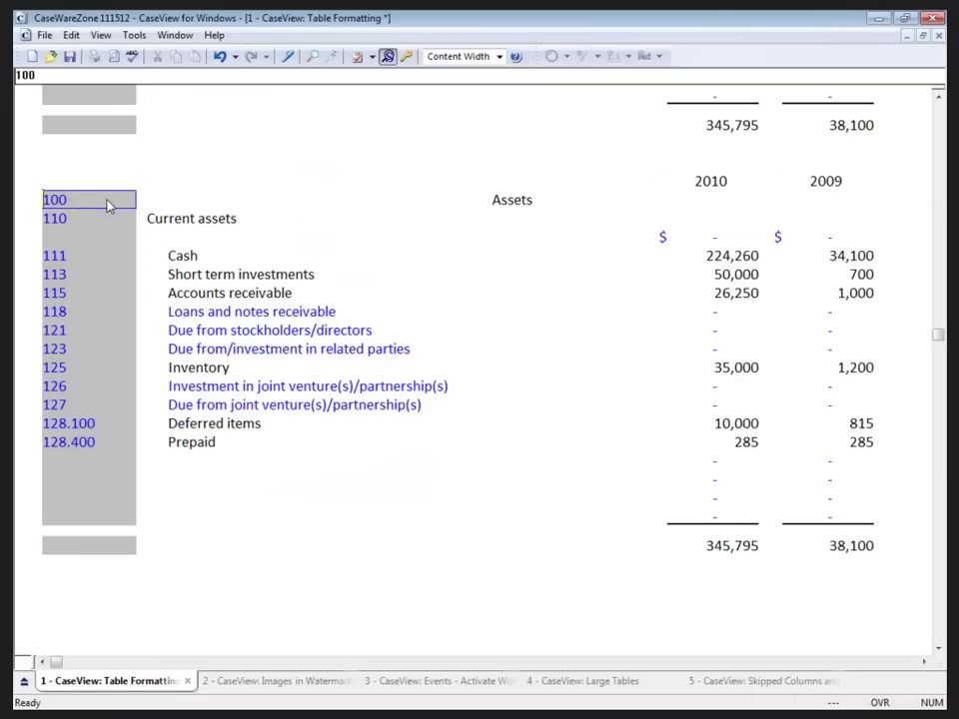
type("200")
key("Return")
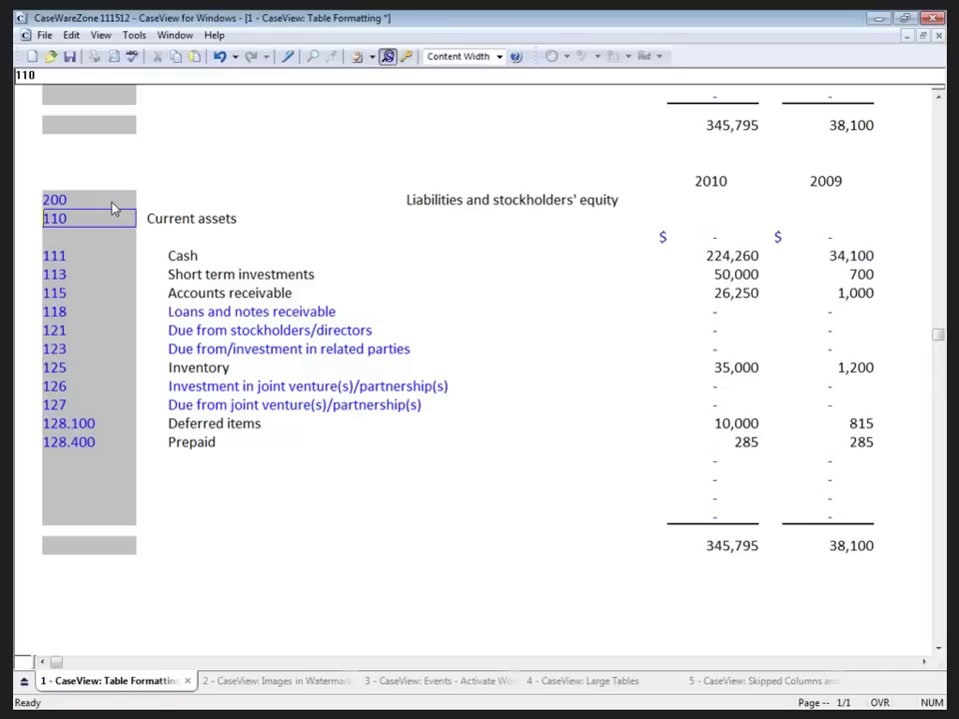
type("210")
key("Return")
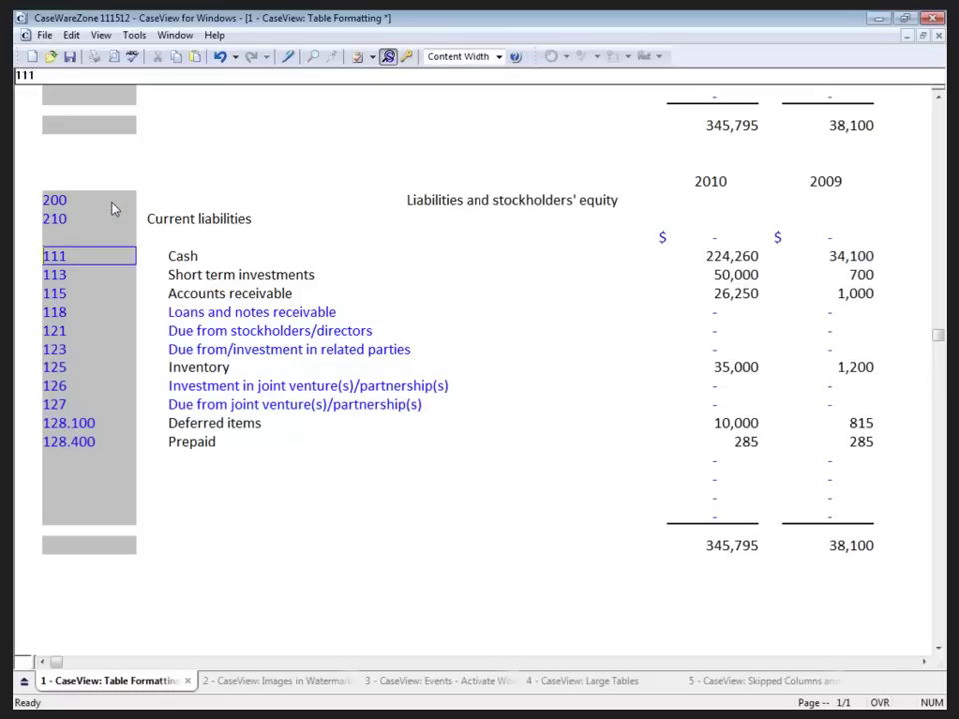
type("211")
key("Return")
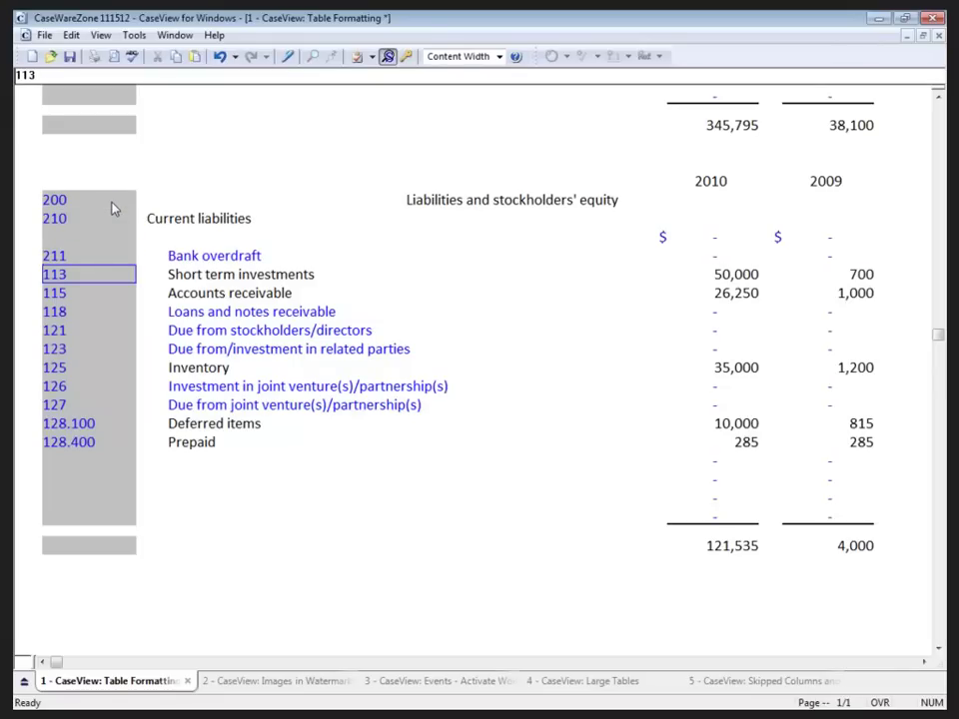